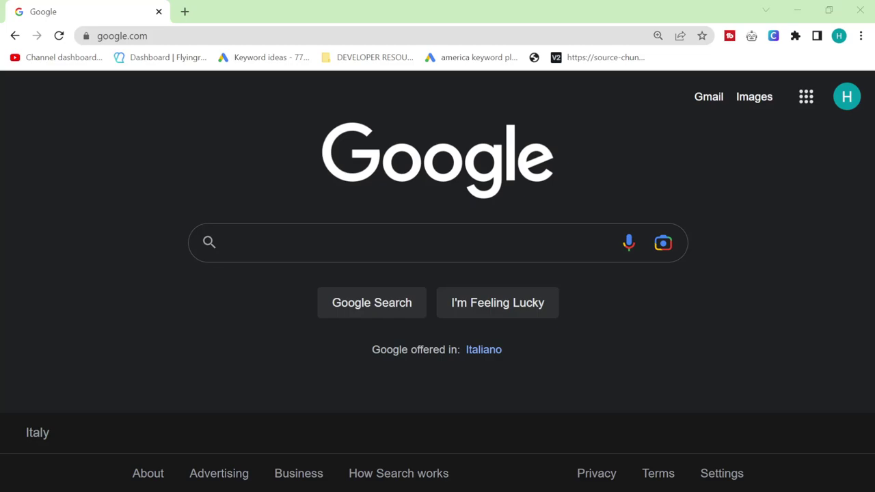
- Search the web for Google Trends and open its website from the results
{"action": "left_click", "coordinate": [507, 247]}
{"action": "type", "text": "gooe trends"}
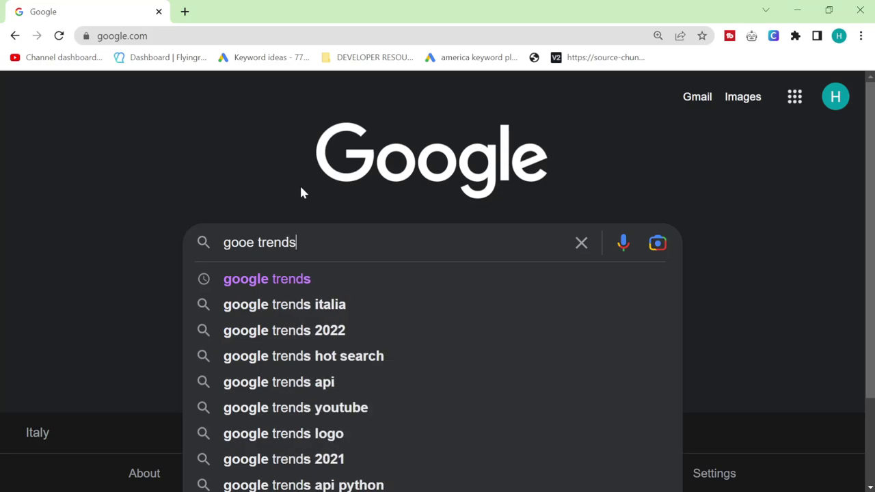
{"action": "key", "text": "Return"}
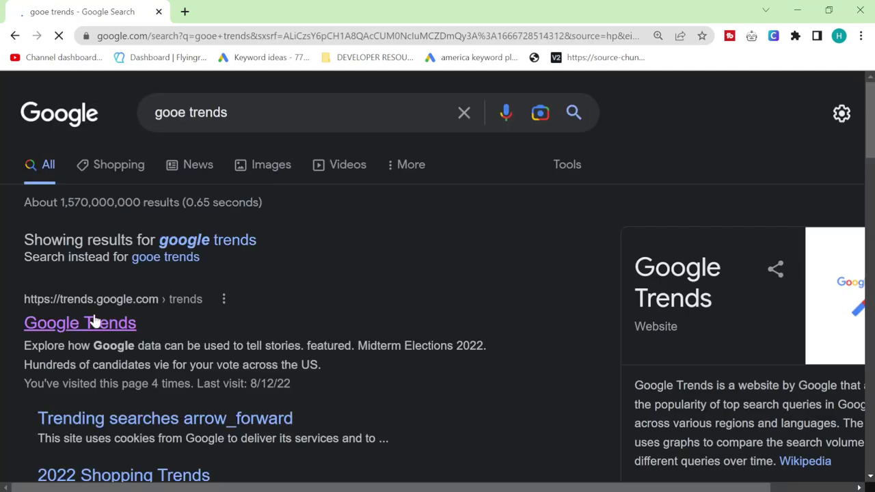
{"action": "left_click", "coordinate": [95, 321]}
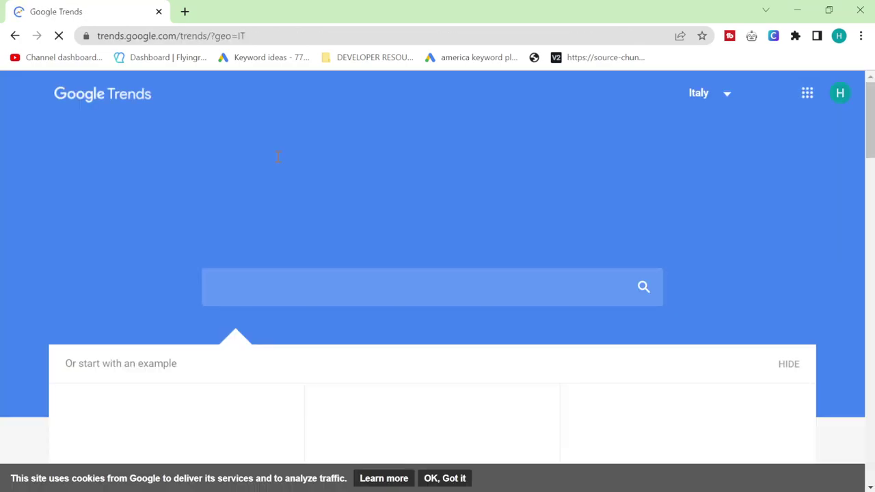
- Explore the search term "shirt" in Google Trends and page through its rising related queries
{"action": "scroll", "coordinate": [276, 187], "scroll_direction": "down", "scroll_amount": 2}
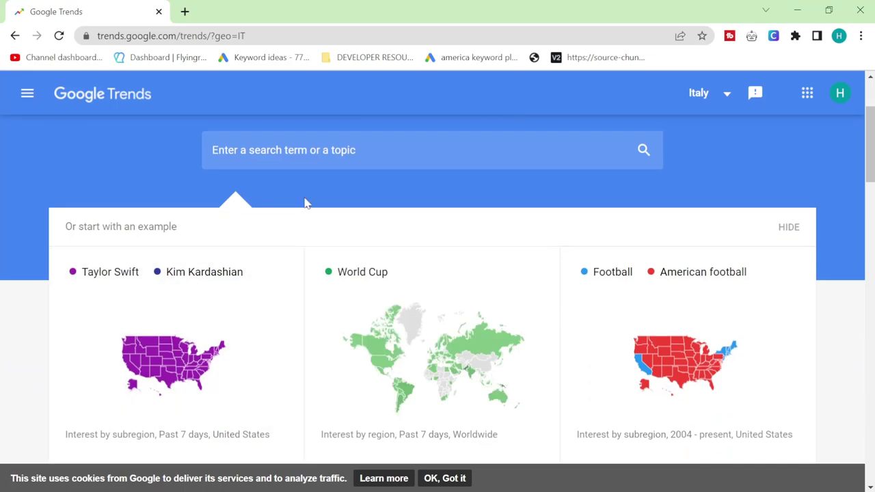
{"action": "left_click", "coordinate": [313, 144]}
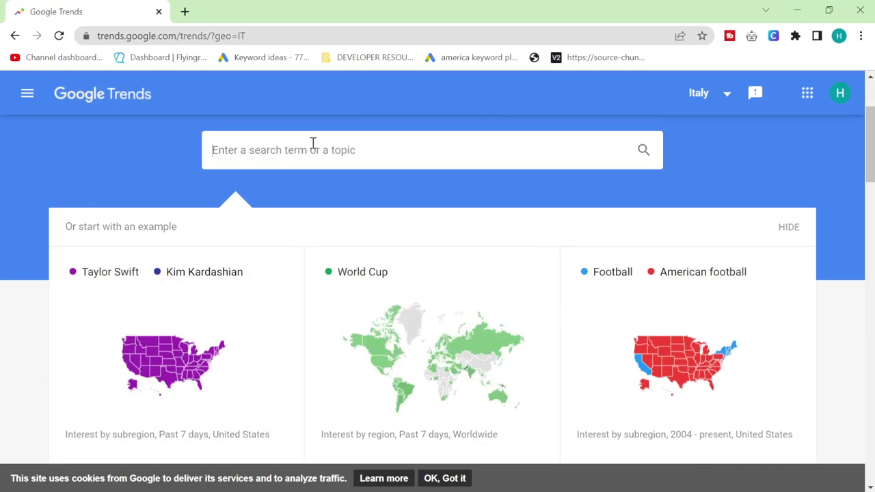
{"action": "type", "text": "shirt"}
{"action": "key", "text": "Return"}
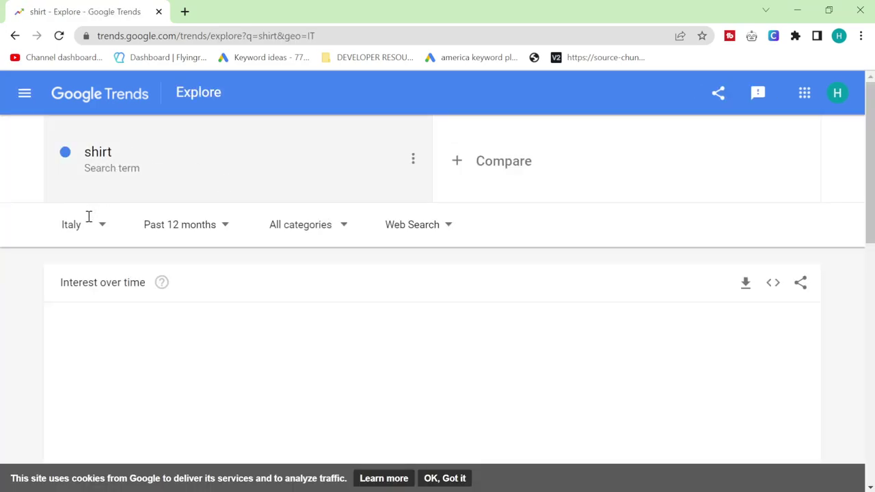
{"action": "scroll", "coordinate": [522, 388], "scroll_direction": "down", "scroll_amount": 3}
{"action": "scroll", "coordinate": [522, 389], "scroll_direction": "down", "scroll_amount": 6}
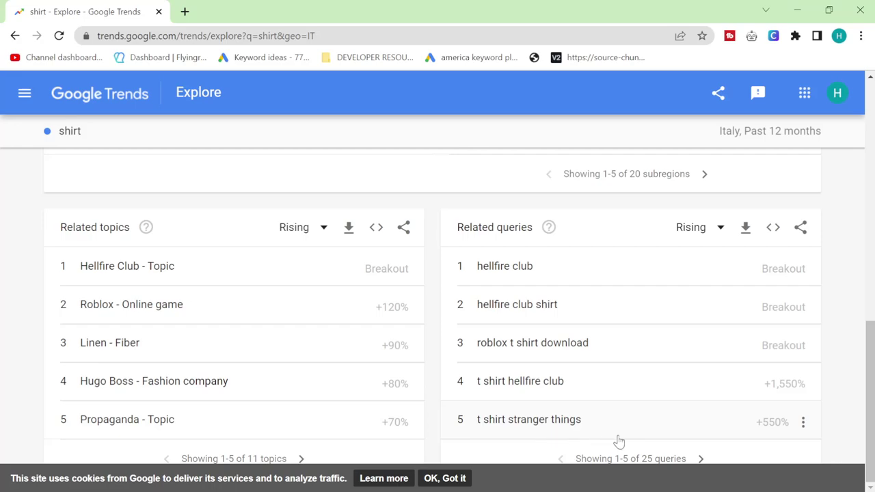
{"action": "left_click", "coordinate": [700, 459]}
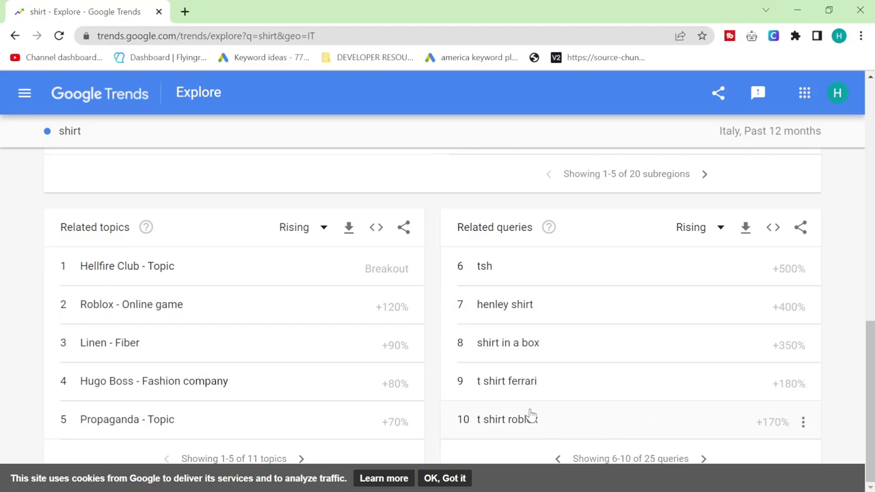
{"action": "scroll", "coordinate": [484, 255], "scroll_direction": "up", "scroll_amount": 10}
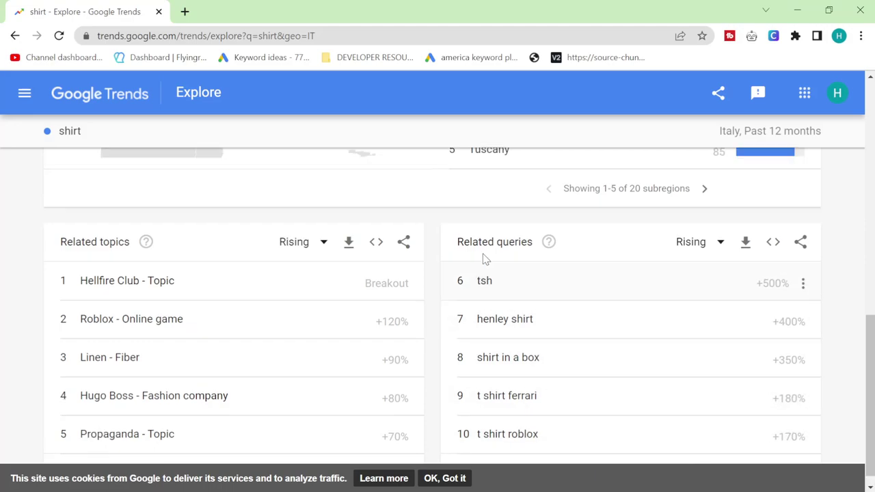
- Open the keywordtool.io website and bring its keyword search form into view
{"action": "left_click", "coordinate": [213, 34]}
{"action": "type", "text": "key"}
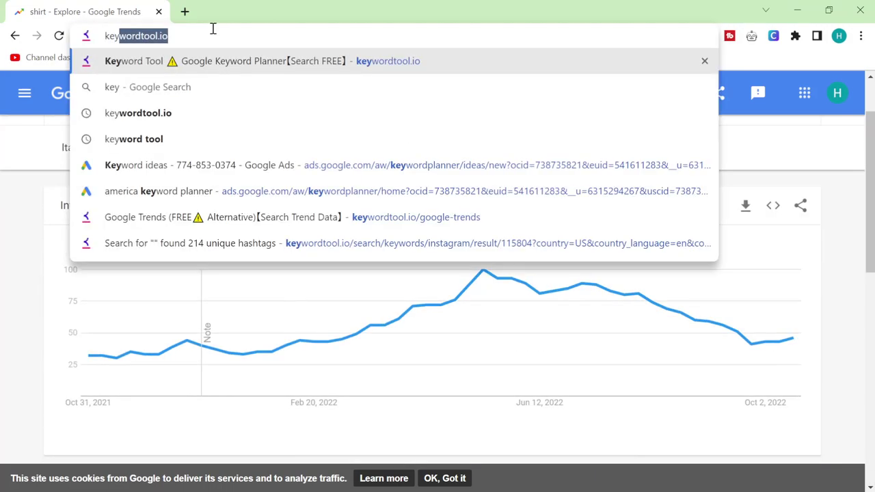
{"action": "key", "text": "Return"}
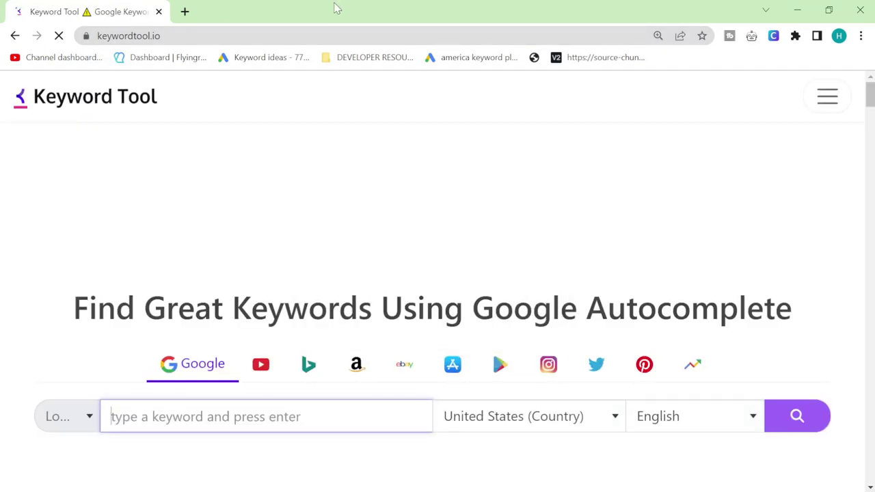
{"action": "scroll", "coordinate": [415, 269], "scroll_direction": "down", "scroll_amount": 1}
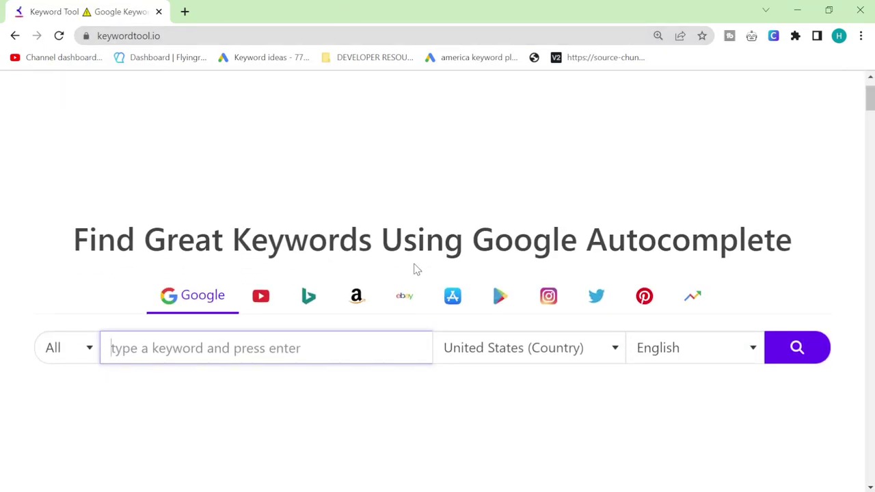
{"action": "key", "text": "ctrl+plus"}
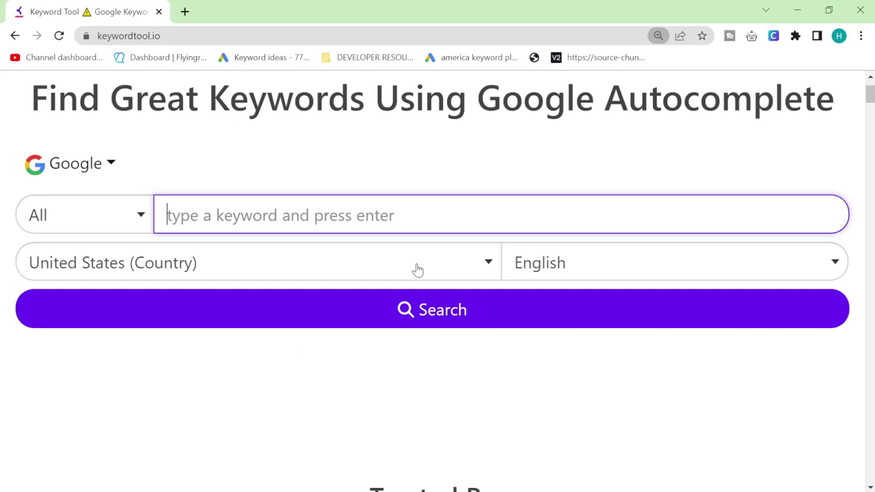
{"action": "key", "text": "ctrl+minus"}
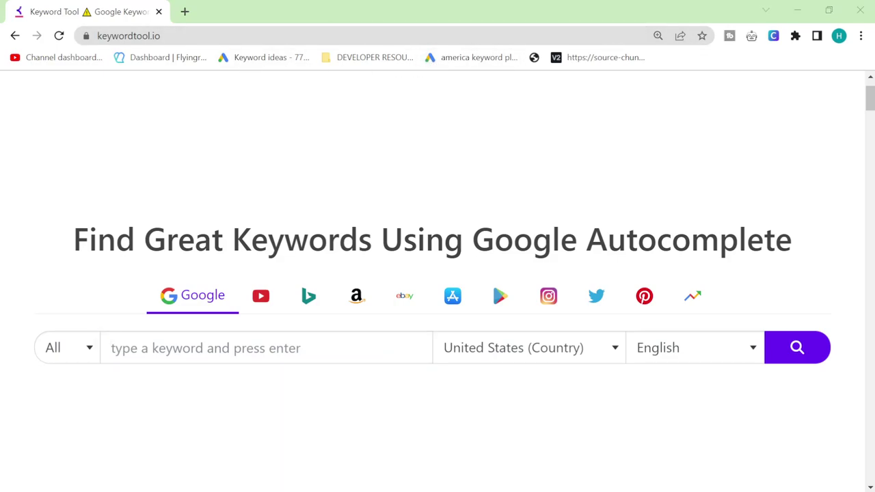
- Open Google Ads Keyword Planner in a new tab and start creating a new Google Ads account
{"action": "middle_click", "coordinate": [470, 59]}
{"action": "left_click", "coordinate": [235, 12]}
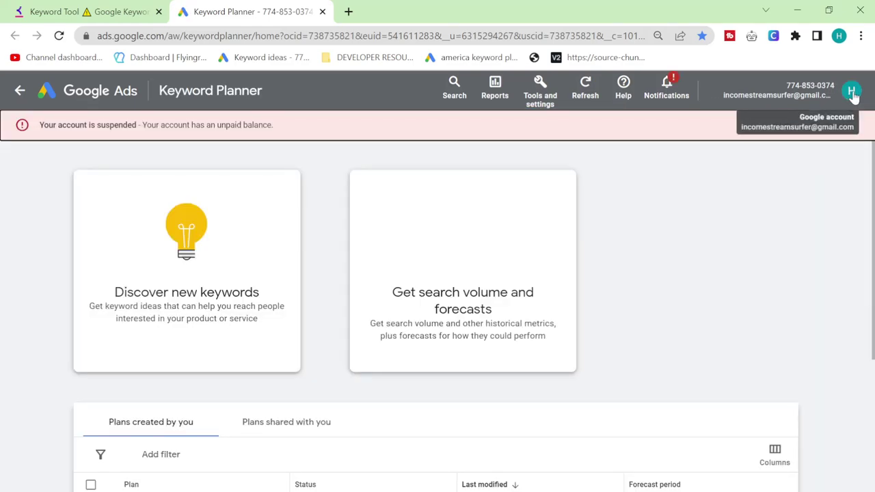
{"action": "left_click", "coordinate": [852, 93]}
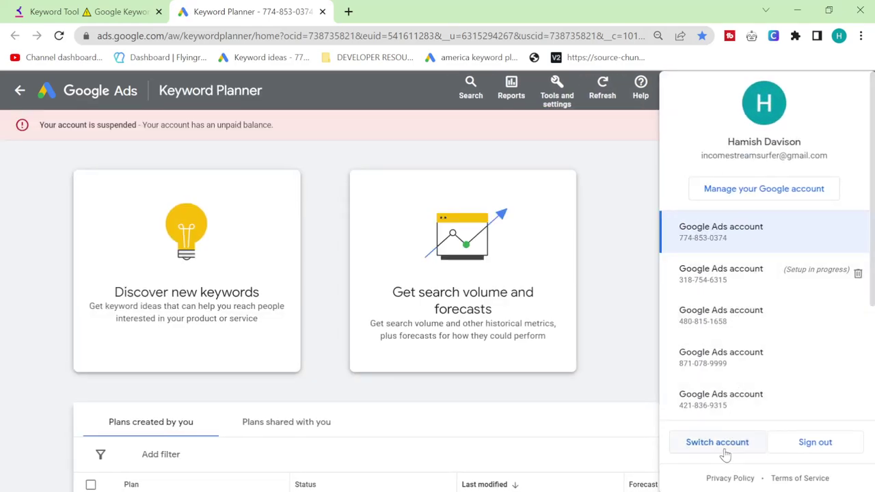
{"action": "scroll", "coordinate": [693, 371], "scroll_direction": "down", "scroll_amount": 2}
{"action": "scroll", "coordinate": [701, 382], "scroll_direction": "down", "scroll_amount": 3}
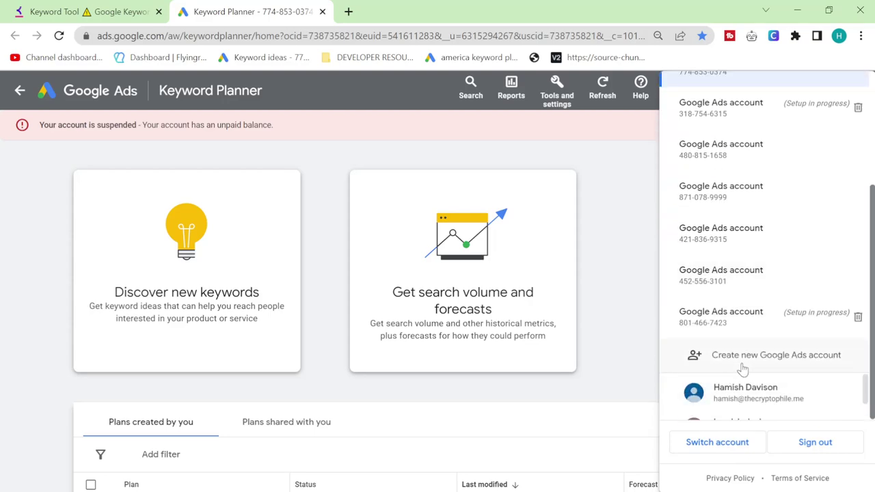
{"action": "left_click", "coordinate": [744, 367]}
{"action": "left_click", "coordinate": [540, 319]}
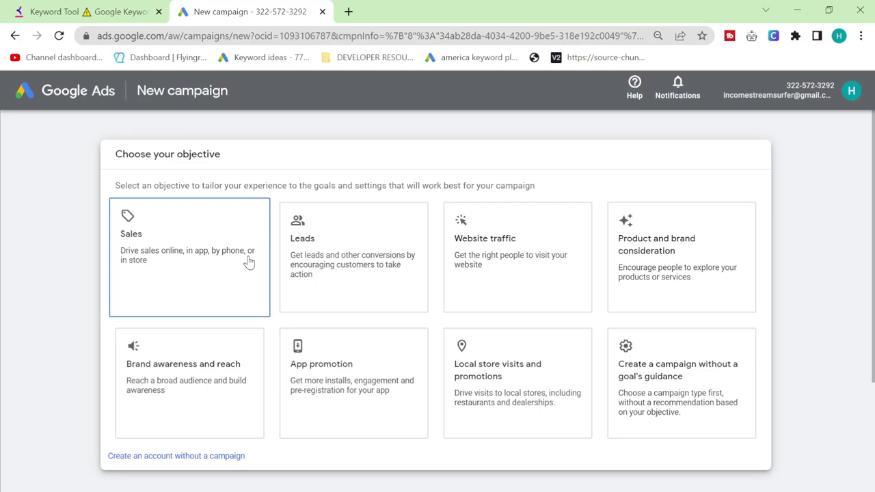
- Create the account without a campaign, submitting Italy, Italy Time and Euro as business information and declining performance tips and offers
{"action": "scroll", "coordinate": [248, 260], "scroll_direction": "down", "scroll_amount": 2}
{"action": "scroll", "coordinate": [170, 267], "scroll_direction": "up", "scroll_amount": 2}
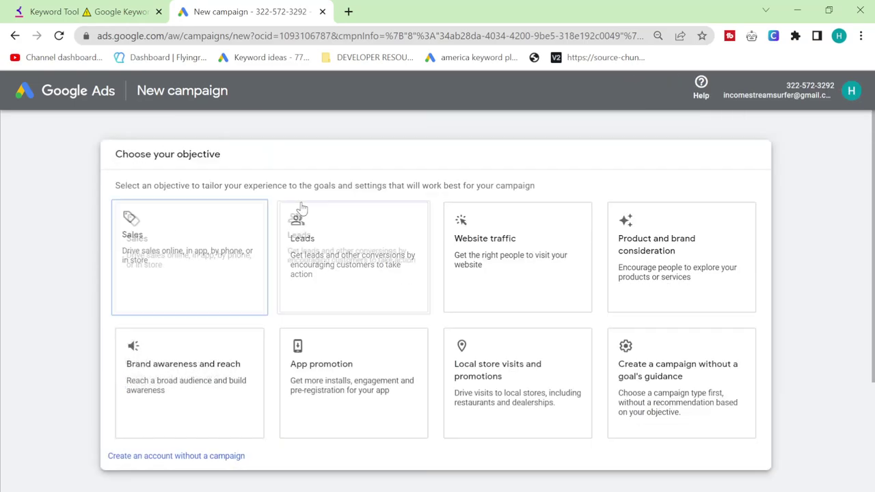
{"action": "left_click", "coordinate": [140, 459]}
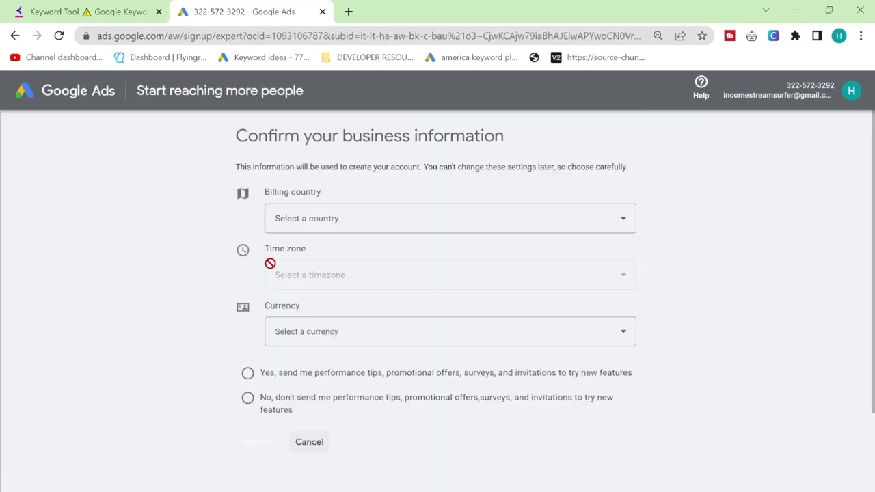
{"action": "left_click", "coordinate": [266, 399]}
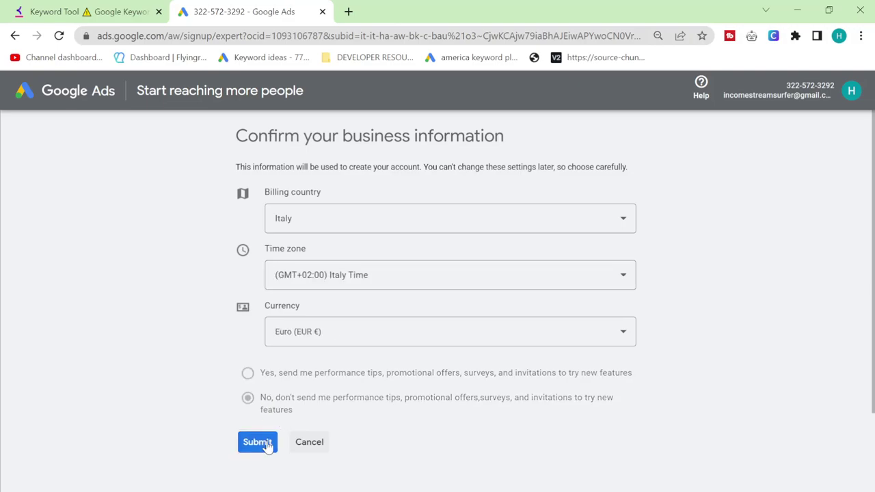
{"action": "left_click", "coordinate": [256, 441]}
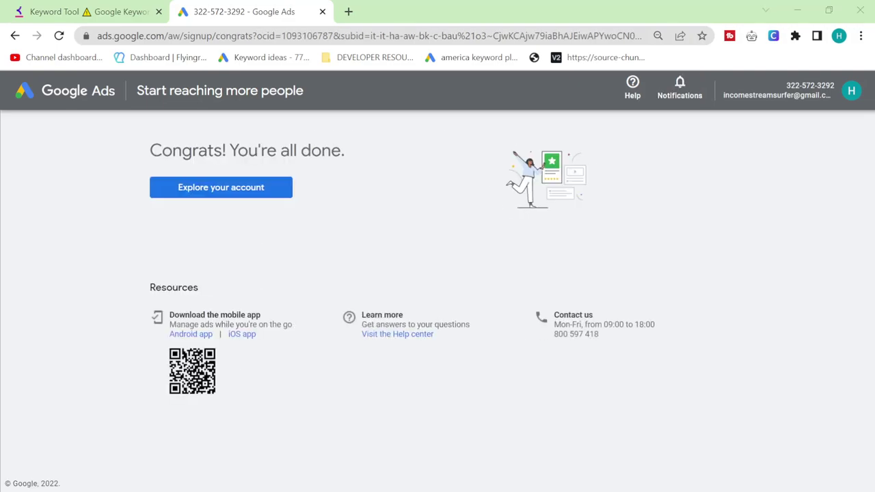
- Enter the newly created Google Ads account and open its Keyword Planner
{"action": "left_click", "coordinate": [242, 194]}
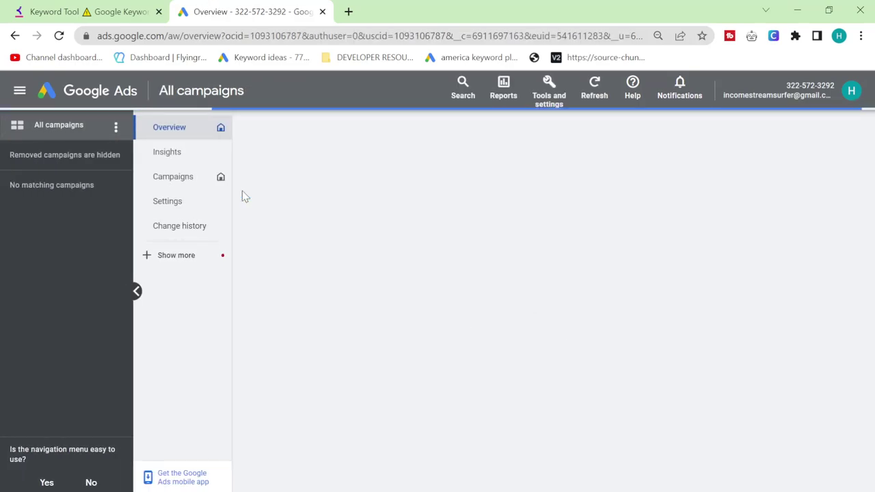
{"action": "left_click", "coordinate": [567, 96]}
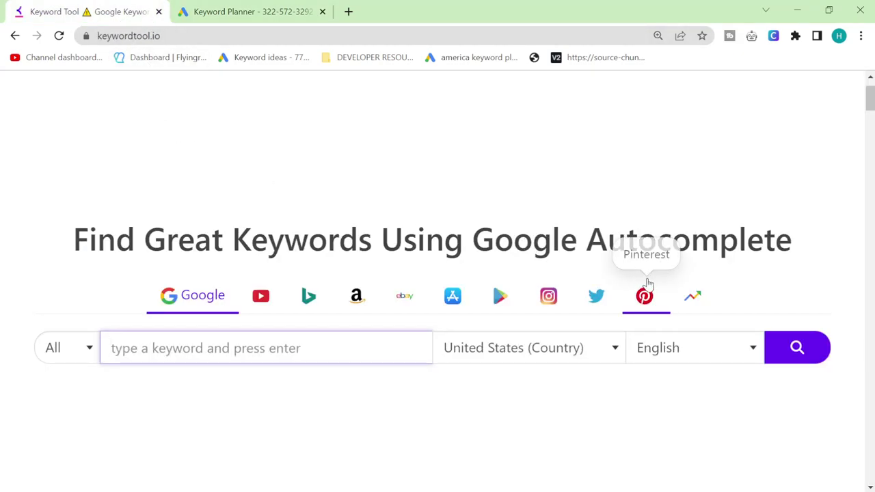
- Switch to Keyword Tool and search its Google Trends source for "i shirt" in United States web searches
{"action": "left_click", "coordinate": [701, 301]}
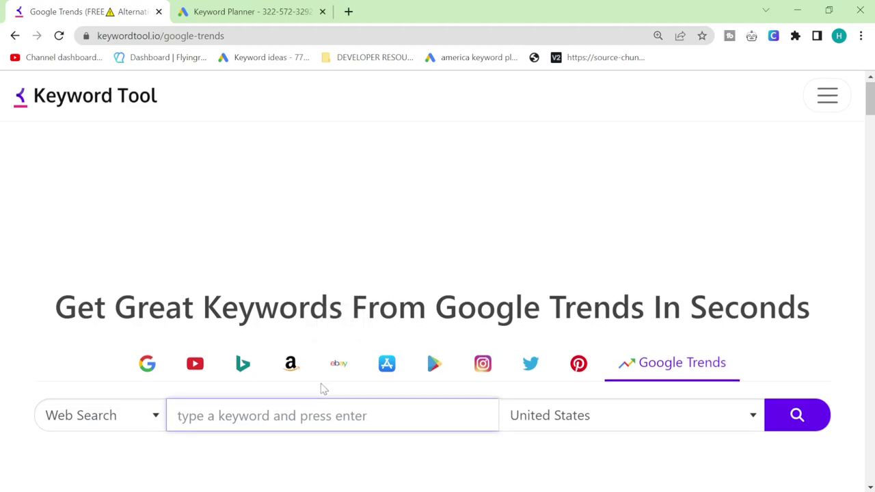
{"action": "scroll", "coordinate": [400, 333], "scroll_direction": "down", "scroll_amount": 1}
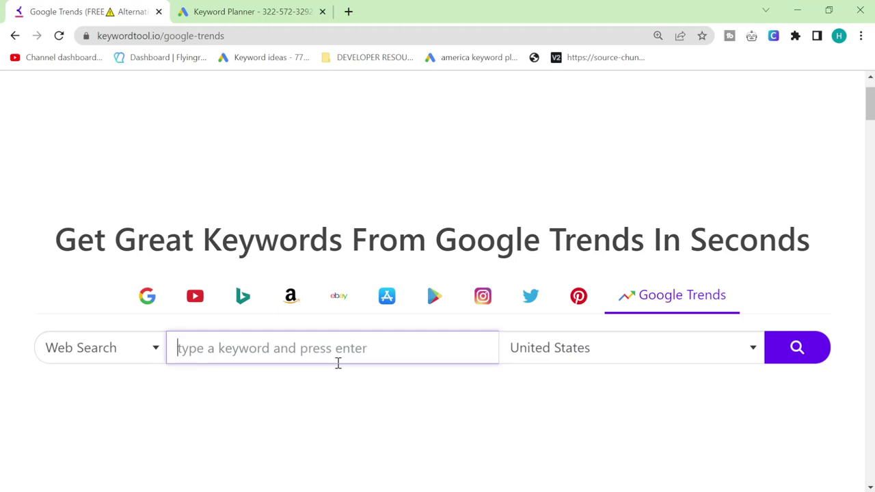
{"action": "type", "text": "i shirt"}
{"action": "key", "text": "Return"}
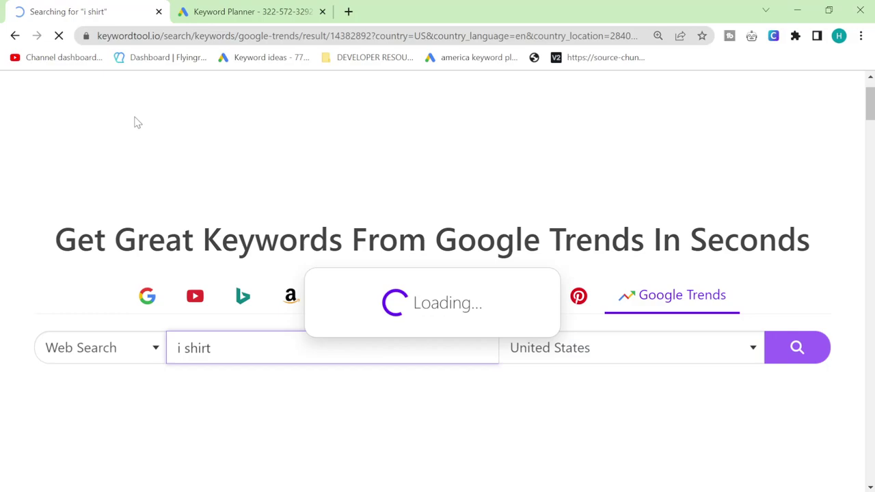
- Copy the keyword "the summer i turned pretty" from the keyword results table
{"action": "scroll", "coordinate": [299, 199], "scroll_direction": "down", "scroll_amount": 3}
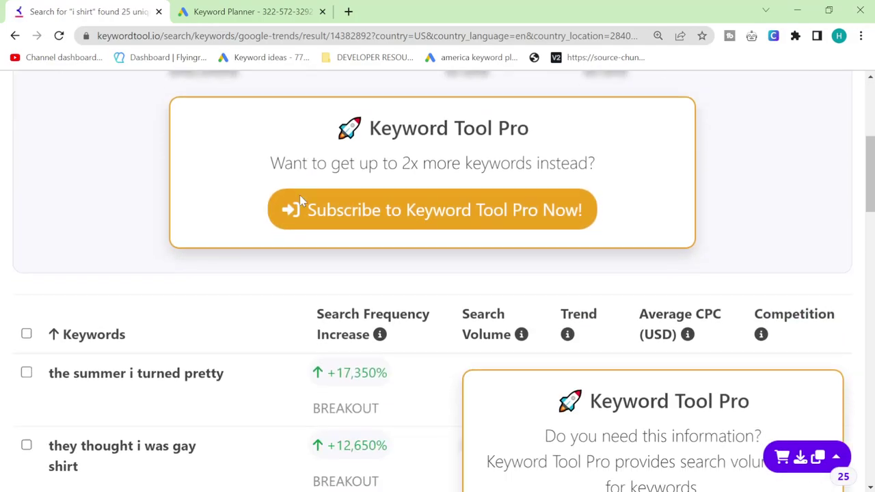
{"action": "scroll", "coordinate": [299, 198], "scroll_direction": "down", "scroll_amount": 2}
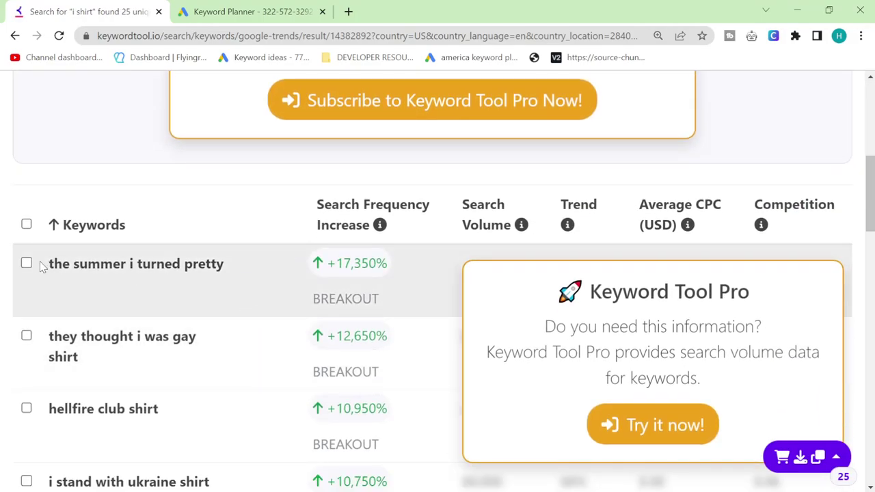
{"action": "left_click_drag", "start_coordinate": [40, 263], "coordinate": [225, 285]}
{"action": "key", "text": "ctrl+c"}
- Switch to Keyword Planner, start a Discover new keywords search and set its language to English
{"action": "left_click", "coordinate": [228, 11]}
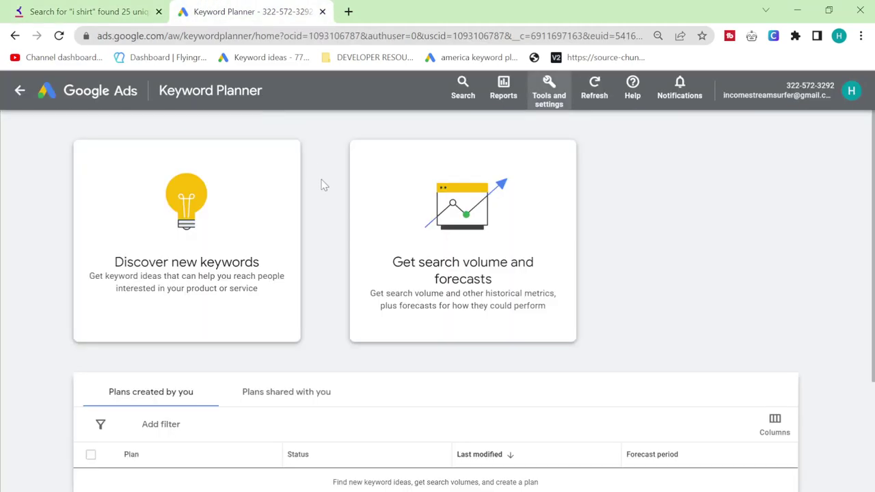
{"action": "left_click", "coordinate": [225, 261]}
{"action": "left_click", "coordinate": [165, 284]}
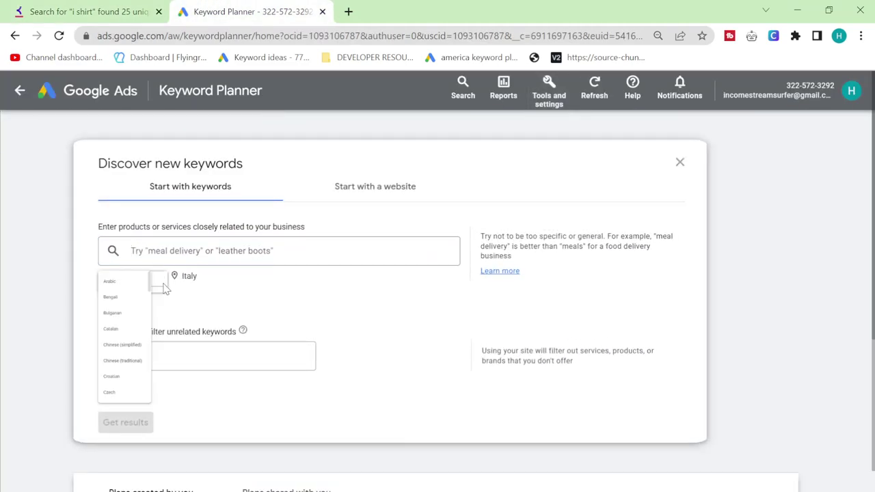
{"action": "type", "text": "eng"}
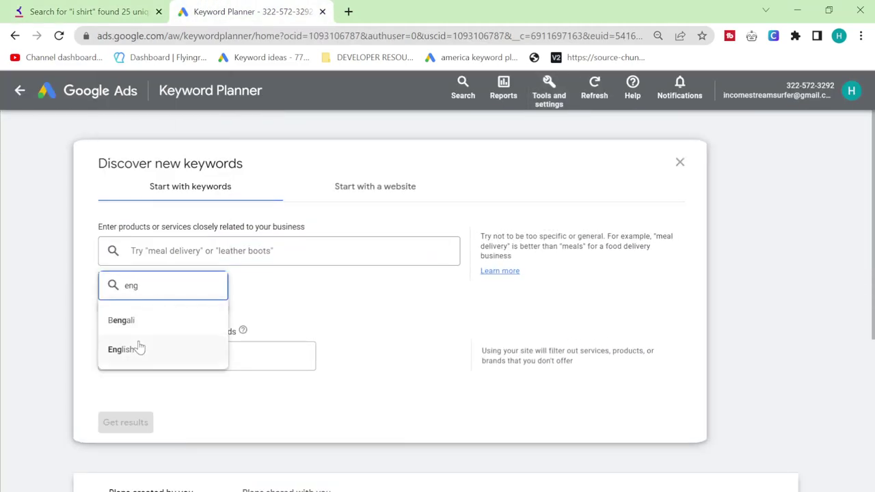
{"action": "left_click", "coordinate": [140, 348]}
- Add United States to the targeted locations and save the location settings
{"action": "left_click", "coordinate": [162, 279]}
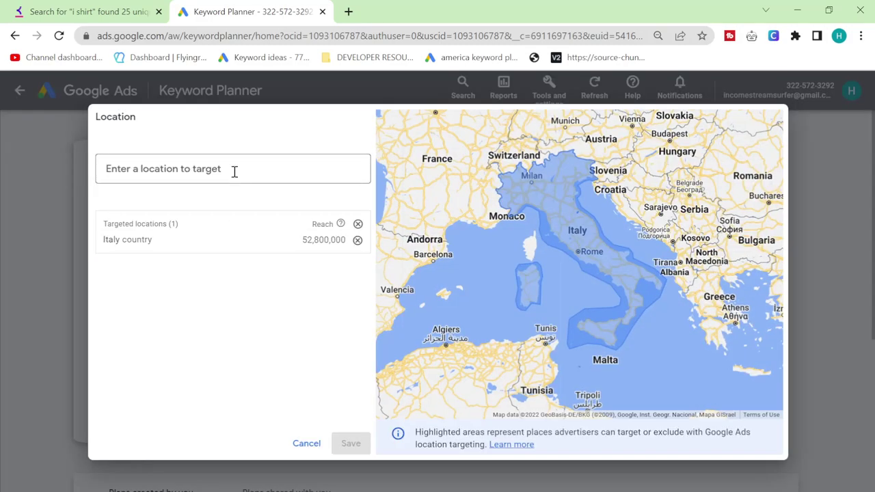
{"action": "type", "text": "us"}
{"action": "left_click", "coordinate": [156, 212]}
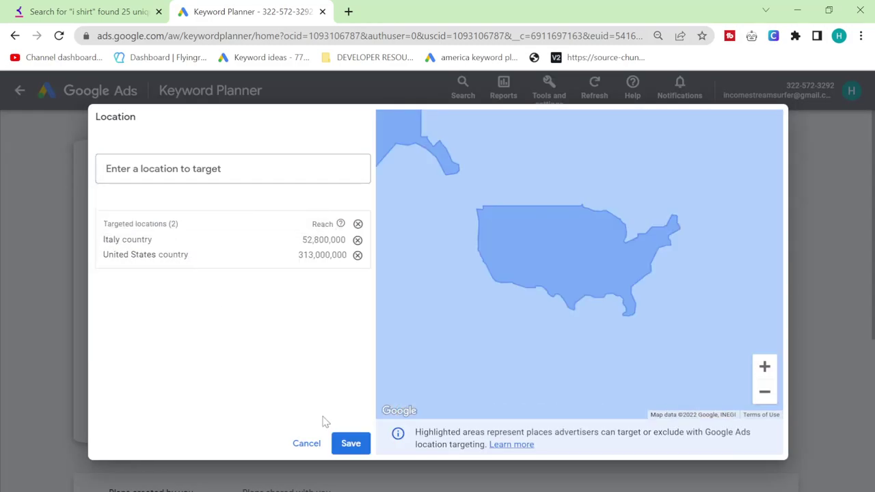
{"action": "left_click", "coordinate": [348, 443]}
- Get Keyword Planner results for "the summer i turned pretty" and look through the keyword ideas
{"action": "left_click", "coordinate": [178, 255]}
{"action": "key", "text": "ctrl+v"}
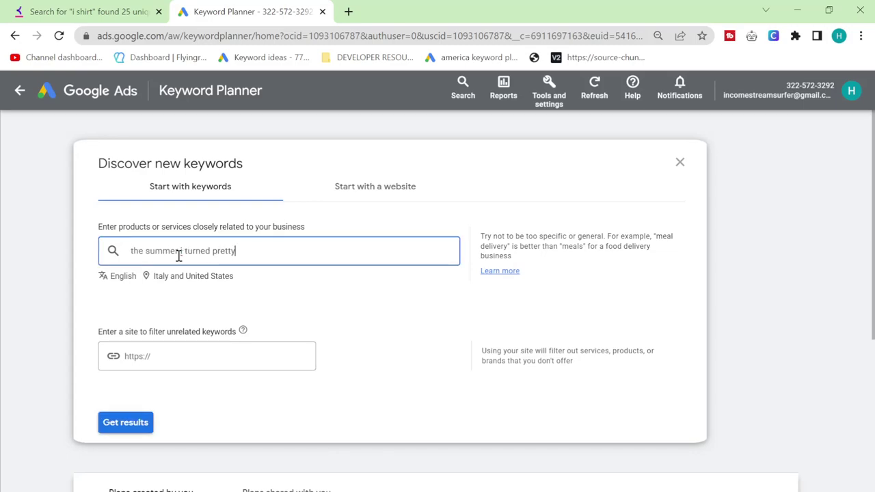
{"action": "key", "text": "Return"}
{"action": "left_click", "coordinate": [136, 423]}
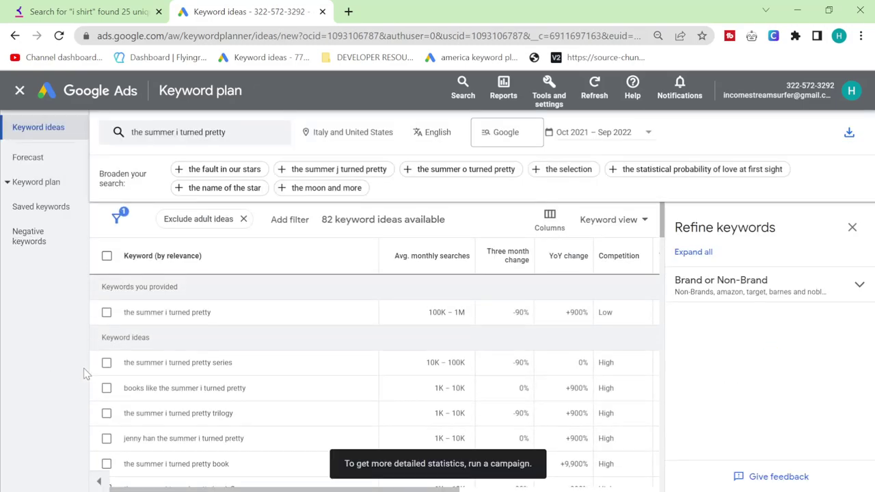
{"action": "scroll", "coordinate": [230, 369], "scroll_direction": "down", "scroll_amount": 3}
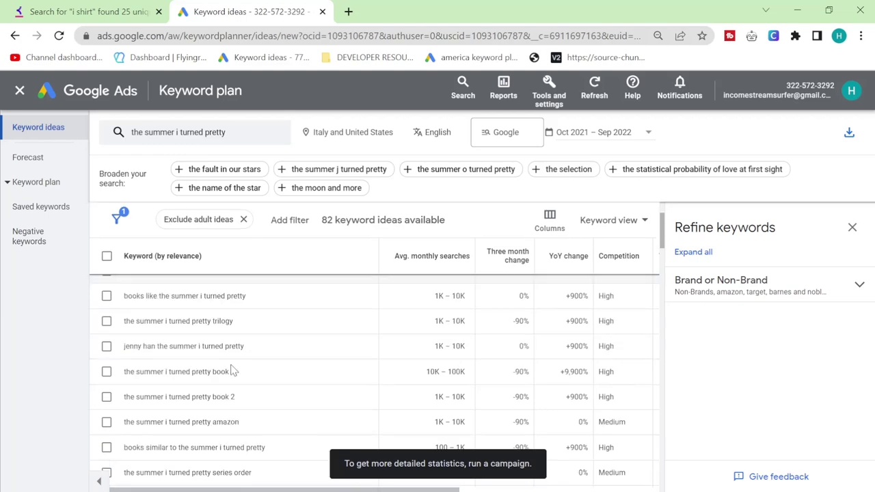
{"action": "scroll", "coordinate": [277, 328], "scroll_direction": "up", "scroll_amount": 3}
- Switch to Keyword Tool and copy the keyword "they thought i was gay shirt" from the results table
{"action": "left_click", "coordinate": [93, 8]}
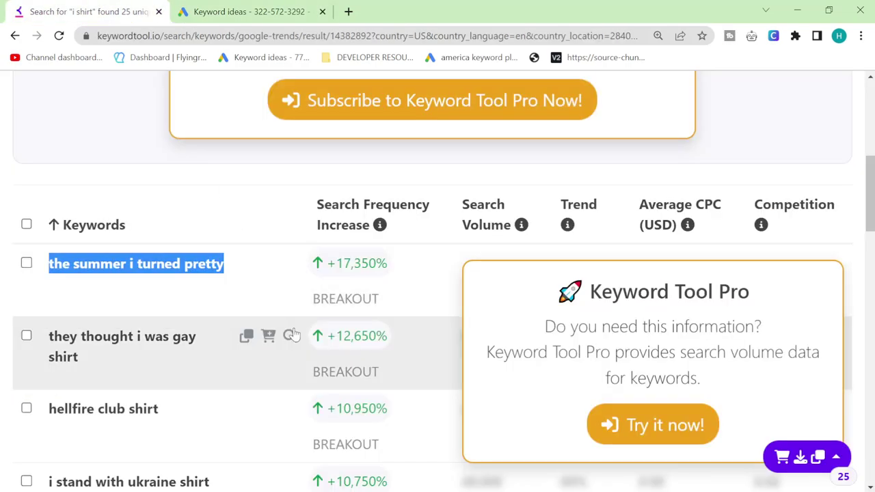
{"action": "left_click_drag", "start_coordinate": [172, 369], "coordinate": [48, 331]}
{"action": "key", "text": "ctrl+c"}
- Switch to Keyword Planner, replace the search keyword with "they thought i was gay shirt" and get its results
{"action": "left_click", "coordinate": [199, 8]}
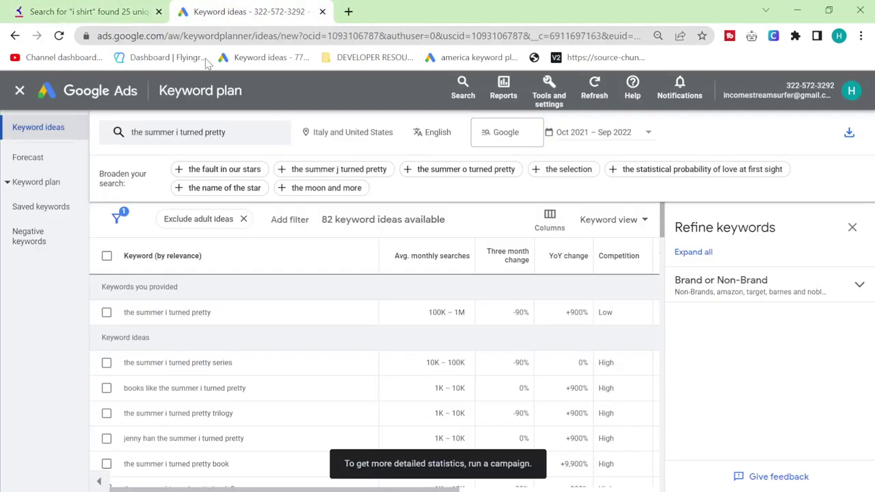
{"action": "left_click", "coordinate": [204, 134]}
{"action": "left_click", "coordinate": [261, 199]}
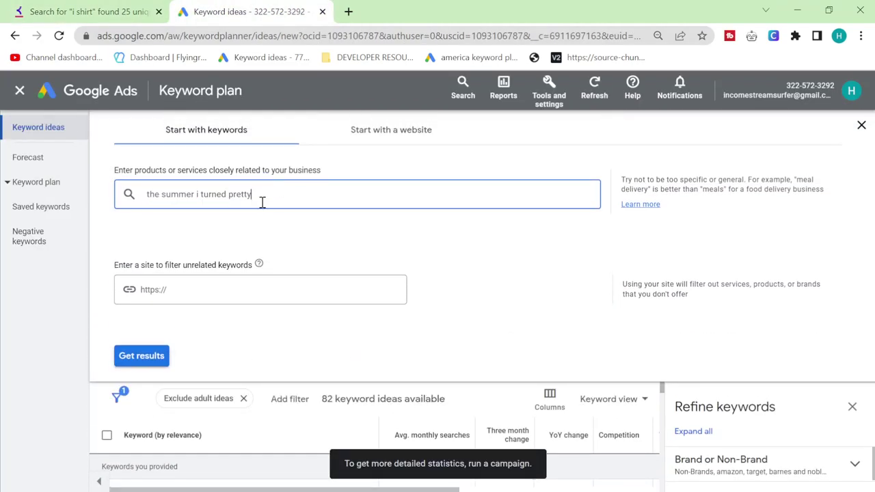
{"action": "key", "text": "ctrl+a"}
{"action": "key", "text": "ctrl+v"}
{"action": "key", "text": "Return"}
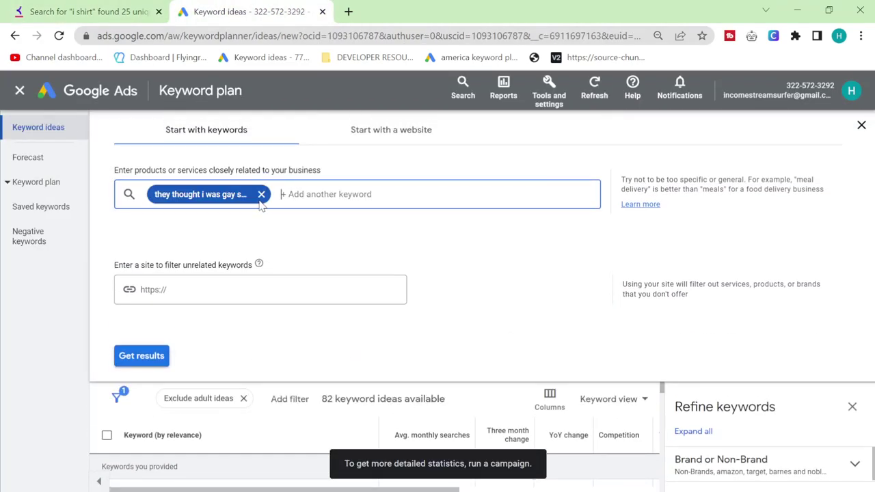
{"action": "left_click", "coordinate": [142, 357]}
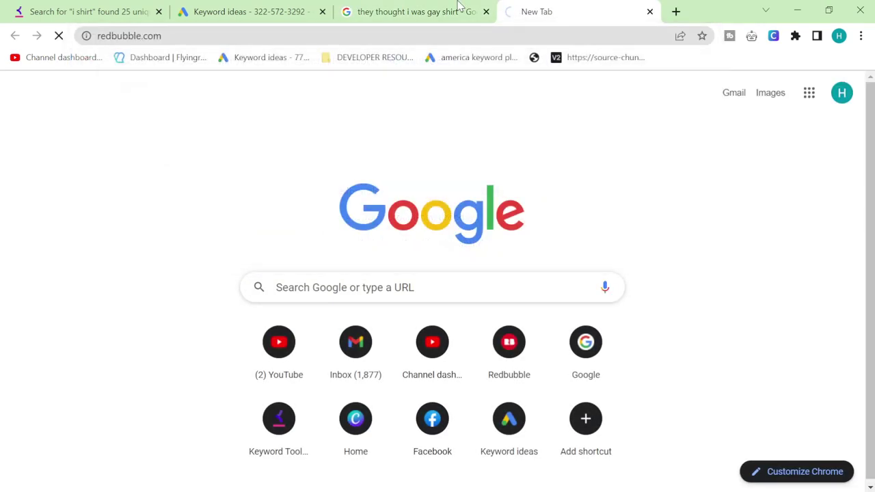
- Highlight the first Google result for the shirt, and search Redbubble for "they thought i was gay shirt" to check the number of results
{"action": "left_click", "coordinate": [459, 8]}
{"action": "left_click_drag", "start_coordinate": [48, 260], "coordinate": [299, 353]}
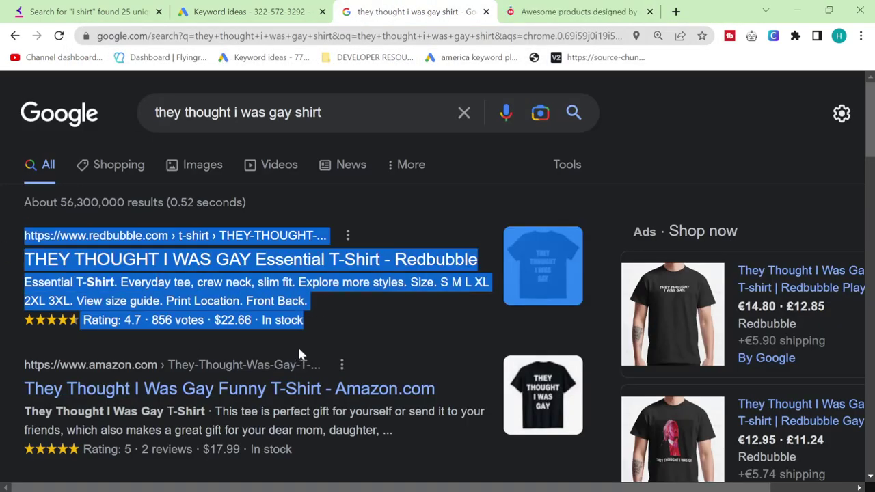
{"action": "left_click", "coordinate": [555, 8]}
{"action": "left_click", "coordinate": [402, 160]}
{"action": "key", "text": "ctrl+v"}
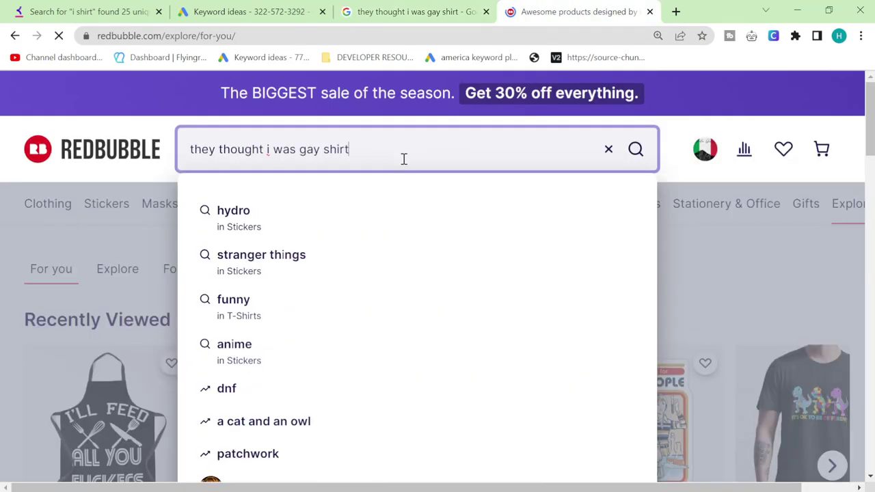
{"action": "key", "text": "Return"}
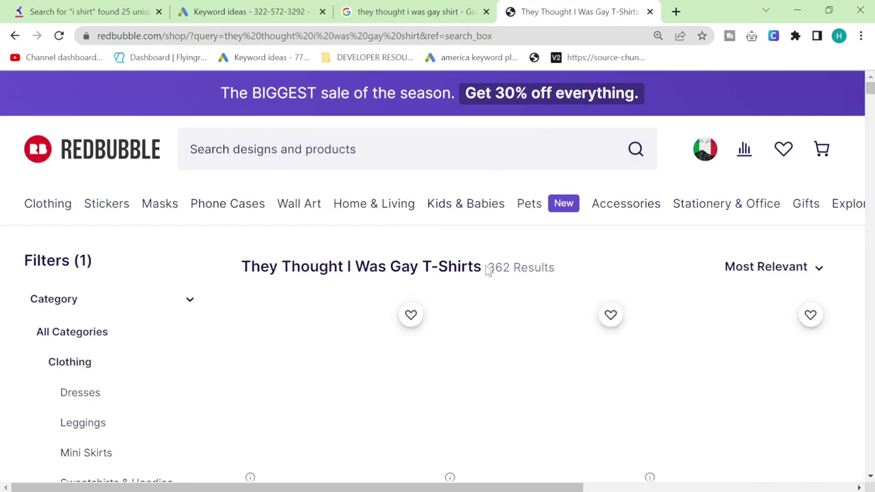
{"action": "scroll", "coordinate": [479, 263], "scroll_direction": "down", "scroll_amount": 1}
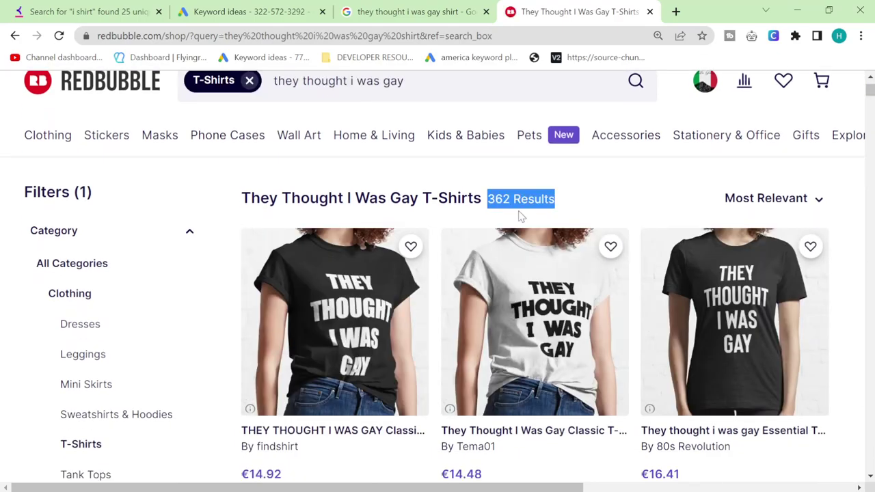
- Switch to the Google results for the shirt, review the ranking sites and search the page for "pinterest"
{"action": "left_click", "coordinate": [410, 11]}
{"action": "scroll", "coordinate": [114, 260], "scroll_direction": "down", "scroll_amount": 3}
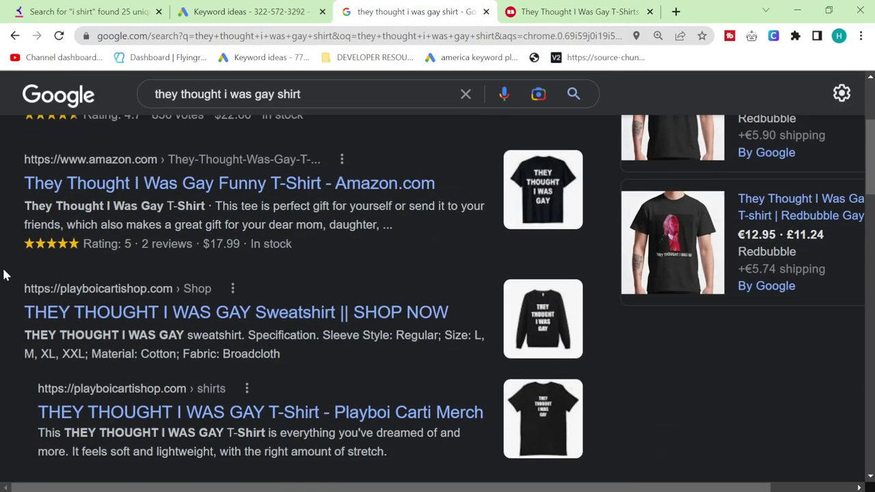
{"action": "scroll", "coordinate": [4, 274], "scroll_direction": "down", "scroll_amount": 3}
{"action": "key", "text": "ctrl+f"}
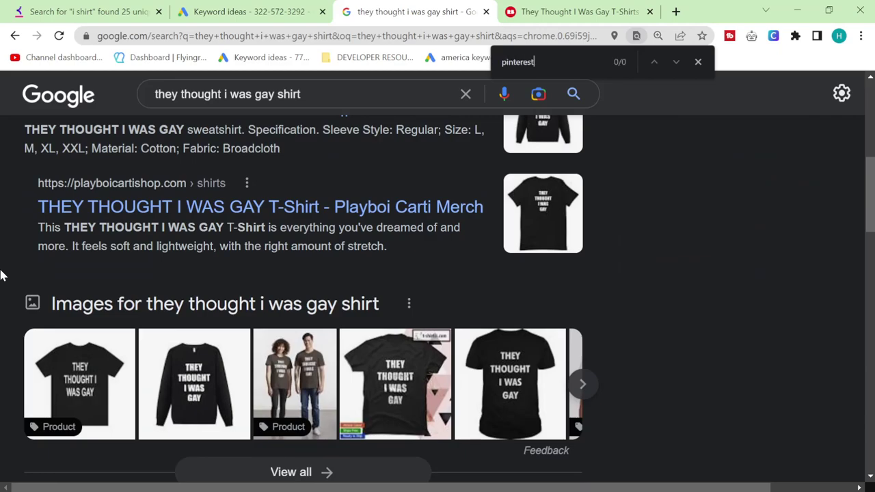
{"action": "scroll", "coordinate": [175, 263], "scroll_direction": "up", "scroll_amount": 4}
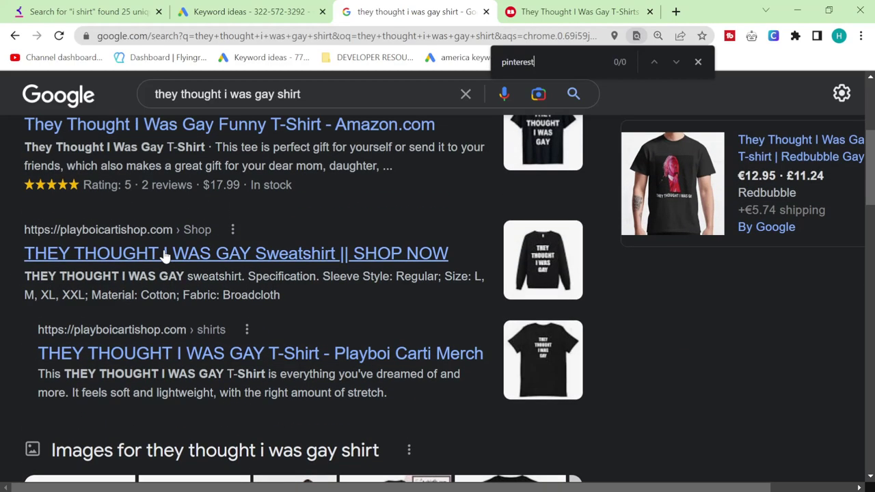
{"action": "scroll", "coordinate": [151, 274], "scroll_direction": "down", "scroll_amount": 1}
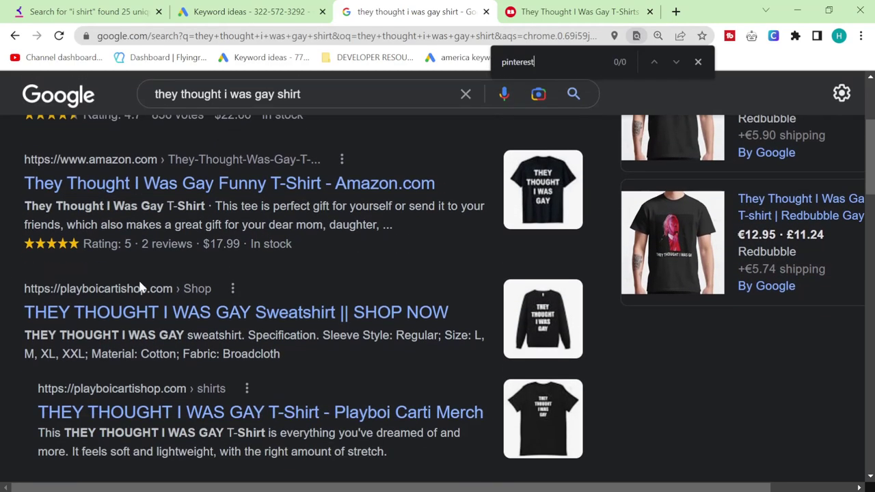
- Open the playboicartishop.com sweatshirt result in a separate tab and view its product photos
{"action": "middle_click", "coordinate": [158, 315]}
{"action": "left_click", "coordinate": [489, 11]}
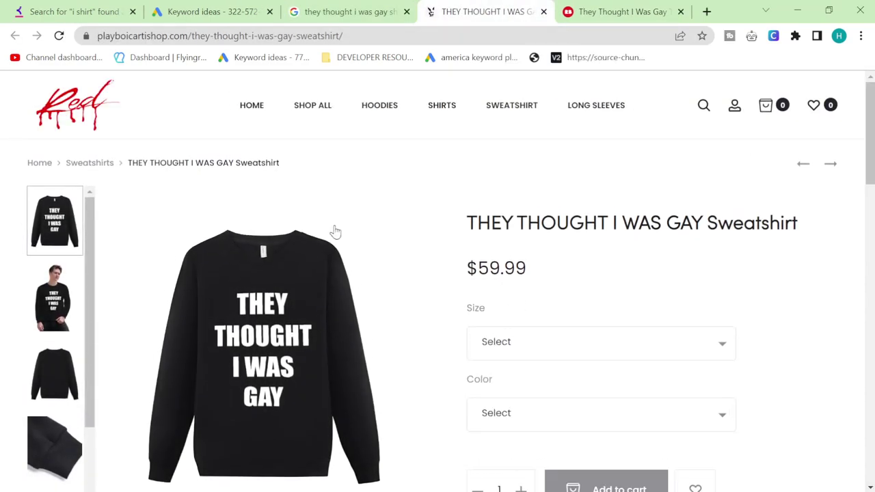
{"action": "left_click", "coordinate": [68, 281]}
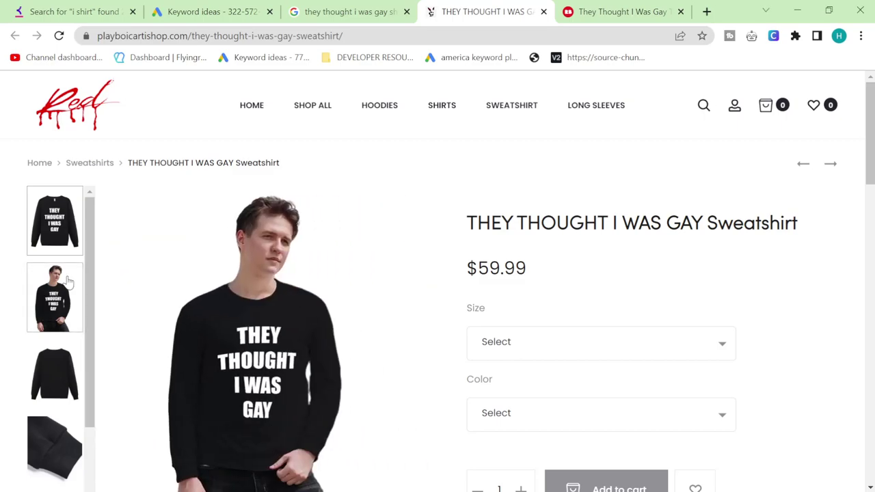
{"action": "scroll", "coordinate": [68, 281], "scroll_direction": "down", "scroll_amount": 2}
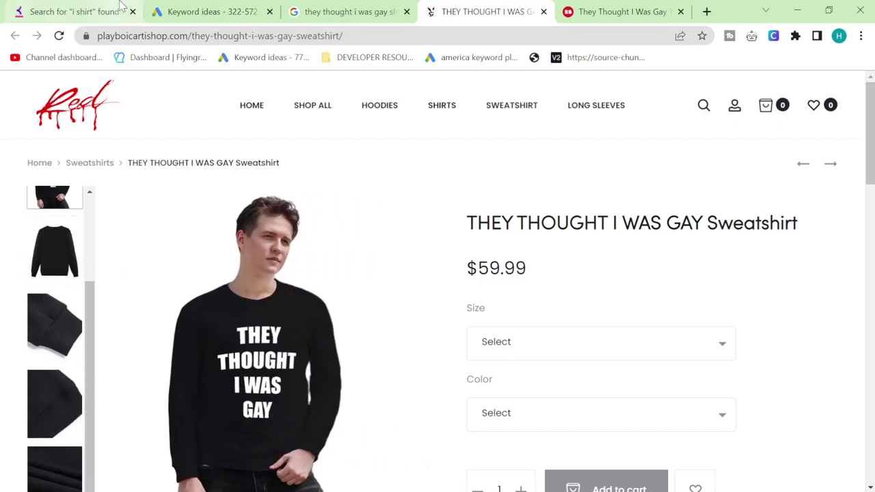
- Switch to Keyword Tool and copy the keyword "i stand with ukraine shirt" from the results table
{"action": "left_click", "coordinate": [75, 12]}
{"action": "scroll", "coordinate": [163, 387], "scroll_direction": "down", "scroll_amount": 3}
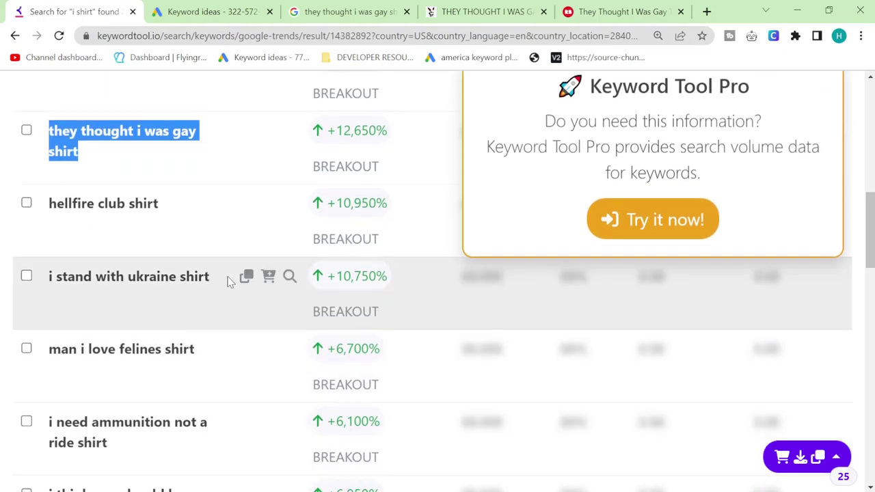
{"action": "left_click_drag", "start_coordinate": [214, 280], "coordinate": [49, 277]}
{"action": "key", "text": "ctrl+c"}
- Switch to Keyword Planner and get results for the keyword "i stand with ukraine shirt"
{"action": "left_click", "coordinate": [219, 10]}
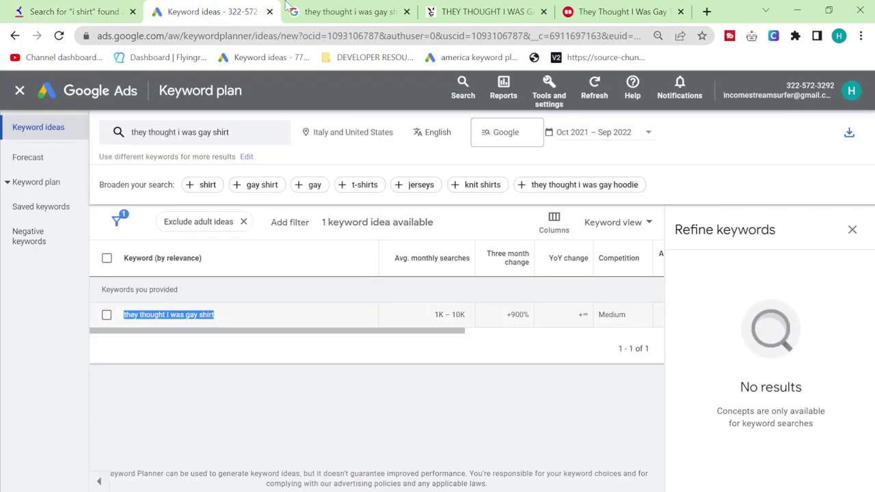
{"action": "key", "text": "ctrl+Tab"}
{"action": "left_click", "coordinate": [226, 9]}
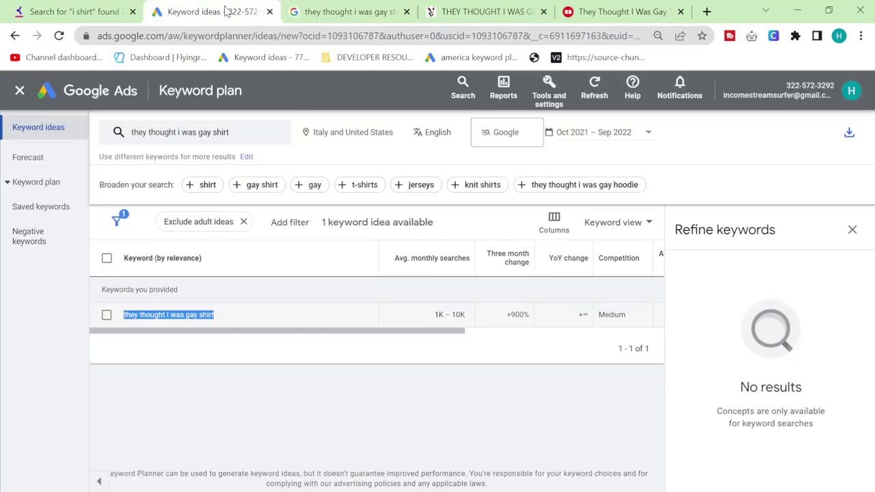
{"action": "left_click", "coordinate": [232, 140]}
{"action": "left_click", "coordinate": [261, 195]}
{"action": "key", "text": "ctrl+v"}
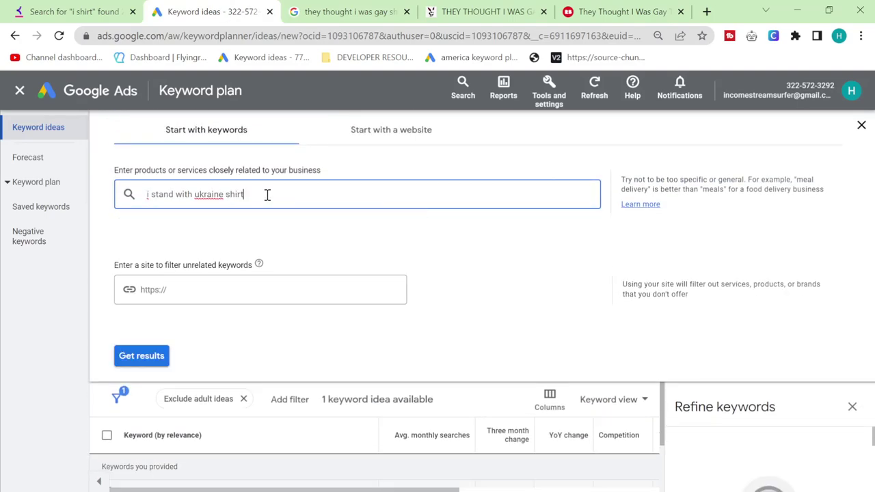
{"action": "key", "text": "Return"}
{"action": "key", "text": "Return"}
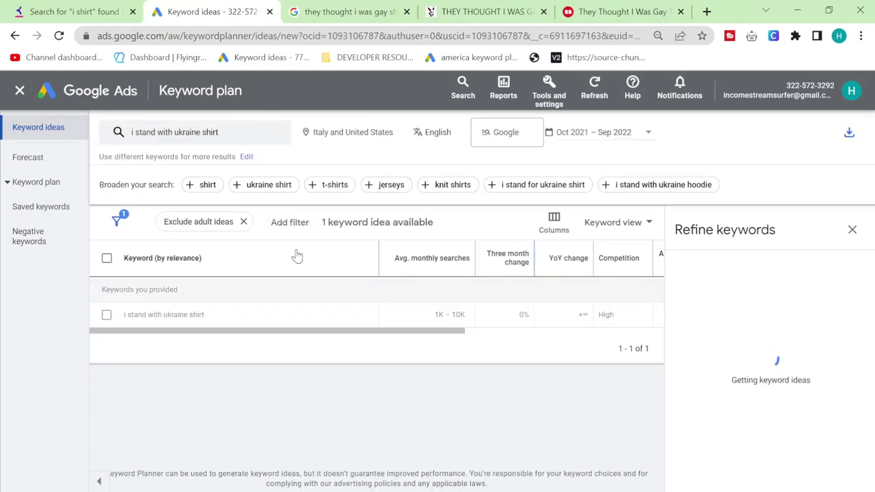
- Switch to the Google results tab and search Google for "i stand with ukraine shirt"
{"action": "left_click", "coordinate": [350, 12]}
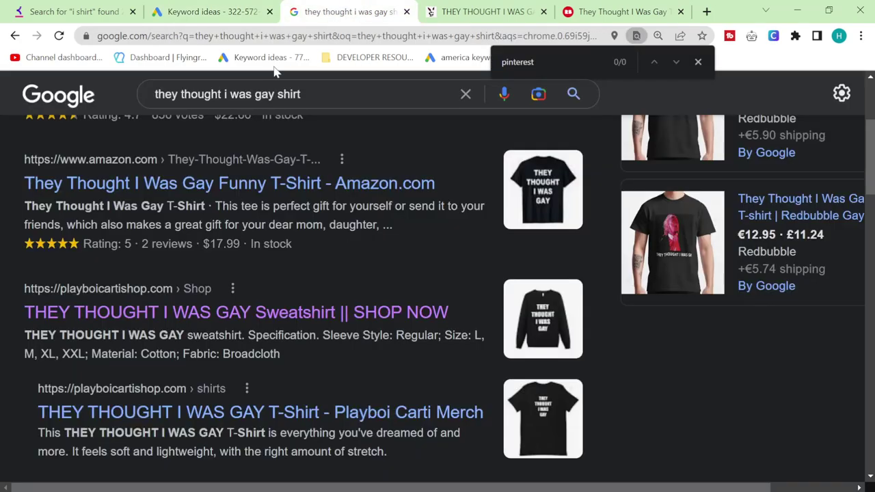
{"action": "left_click", "coordinate": [248, 90]}
{"action": "key", "text": "ctrl+a"}
{"action": "key", "text": "ctrl+v"}
{"action": "key", "text": "Return"}
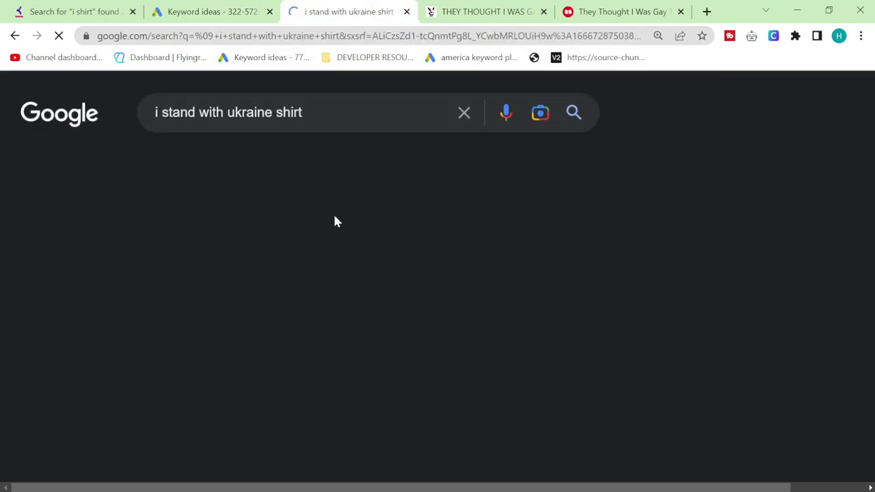
- Search the results page for "redbub", step through the matches and open Redbubble's I Stand With Ukraine page
{"action": "key", "text": "ctrl+f"}
{"action": "type", "text": "redbub"}
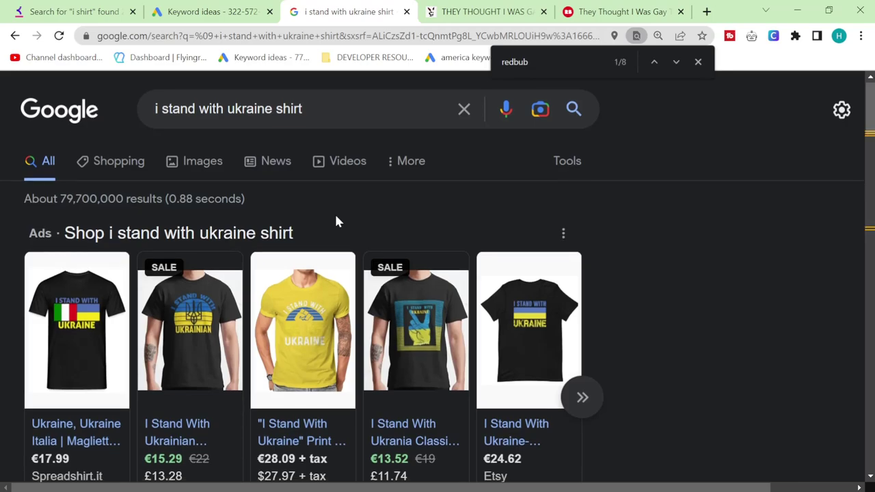
{"action": "key", "text": "Return"}
{"action": "key", "text": "Return"}
{"action": "key", "text": "Return"}
{"action": "key", "text": "Return"}
{"action": "key", "text": "Return"}
{"action": "key", "text": "Return"}
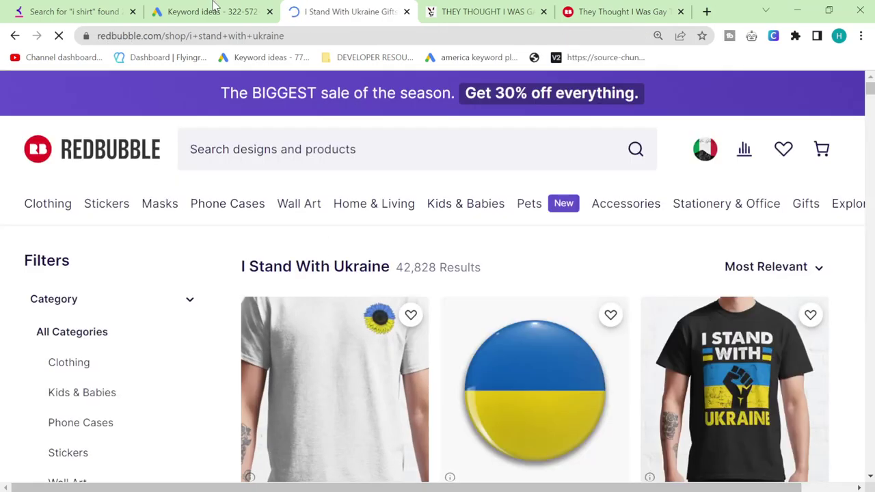
- Close the Redbubble I Stand With Ukraine tab and copy the keyword "man i love felines shirt" from Keyword Tool
{"action": "left_click", "coordinate": [214, 6]}
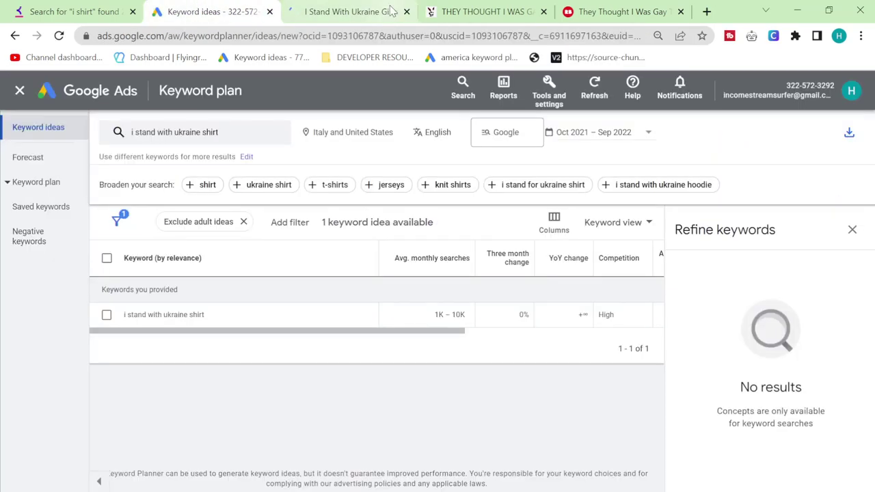
{"action": "left_click", "coordinate": [406, 11]}
{"action": "left_click", "coordinate": [91, 7]}
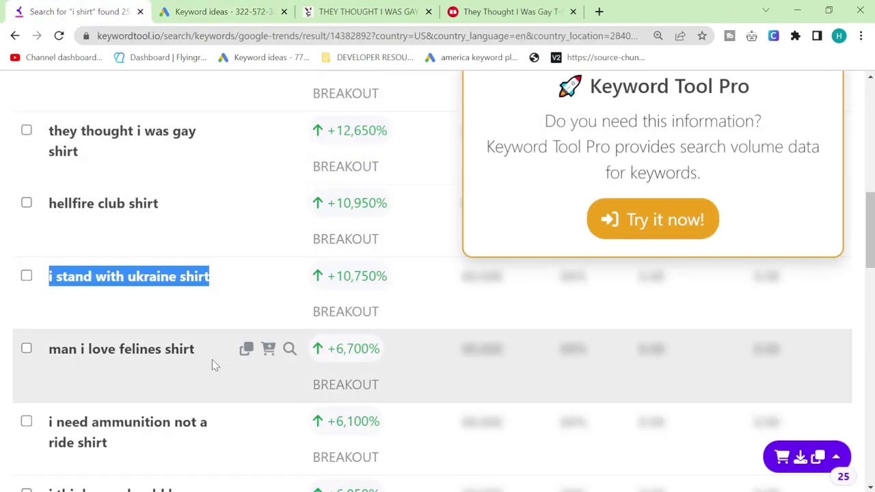
{"action": "scroll", "coordinate": [212, 360], "scroll_direction": "down", "scroll_amount": 1}
{"action": "double_click", "coordinate": [138, 283]}
{"action": "triple_click", "coordinate": [139, 283]}
{"action": "key", "text": "ctrl+c"}
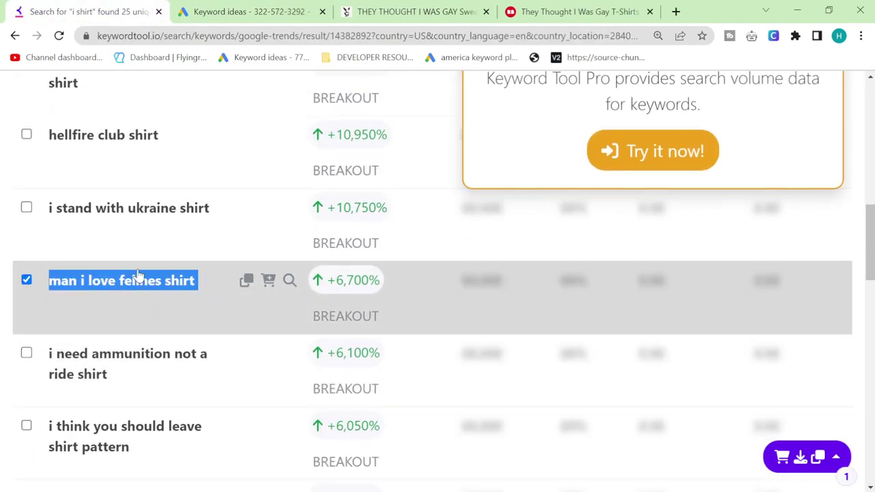
- Switch to Keyword Planner, replace the search keyword with "man i love felines shirt" and get its results
{"action": "left_click", "coordinate": [226, 11]}
{"action": "left_click", "coordinate": [219, 130]}
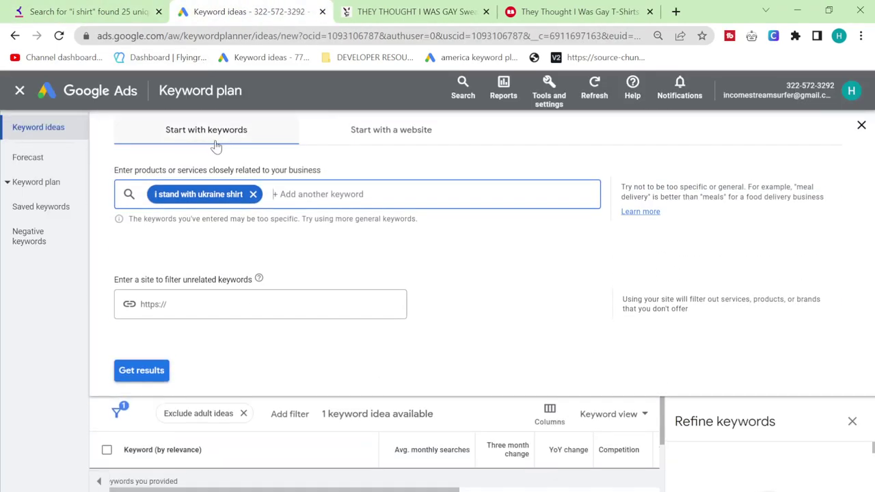
{"action": "left_click", "coordinate": [253, 195]}
{"action": "key", "text": "ctrl+v"}
{"action": "key", "text": "Return"}
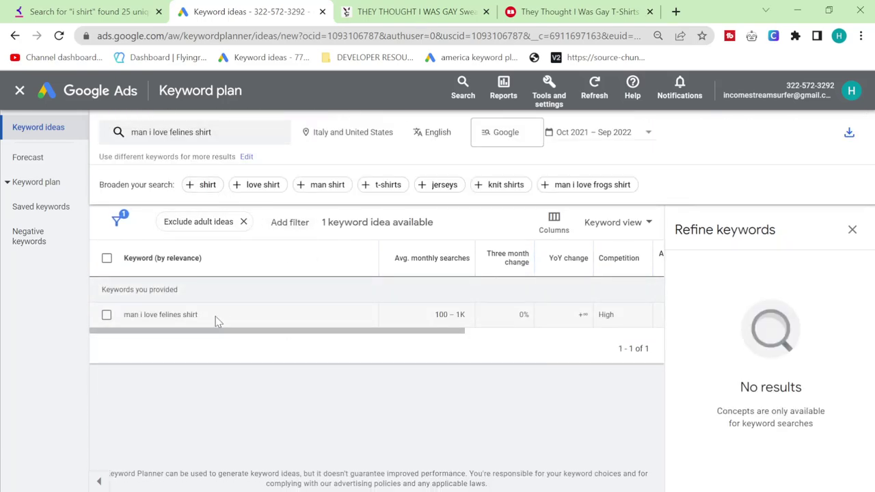
- Place the Redbubble tab beside the Keyword Planner tab and search Redbubble for "man i love felines shirt"
{"action": "left_click", "coordinate": [362, 21]}
{"action": "left_click_drag", "start_coordinate": [547, 12], "coordinate": [424, 17]}
{"action": "left_click", "coordinate": [294, 153]}
{"action": "key", "text": "ctrl+a"}
{"action": "key", "text": "ctrl+v"}
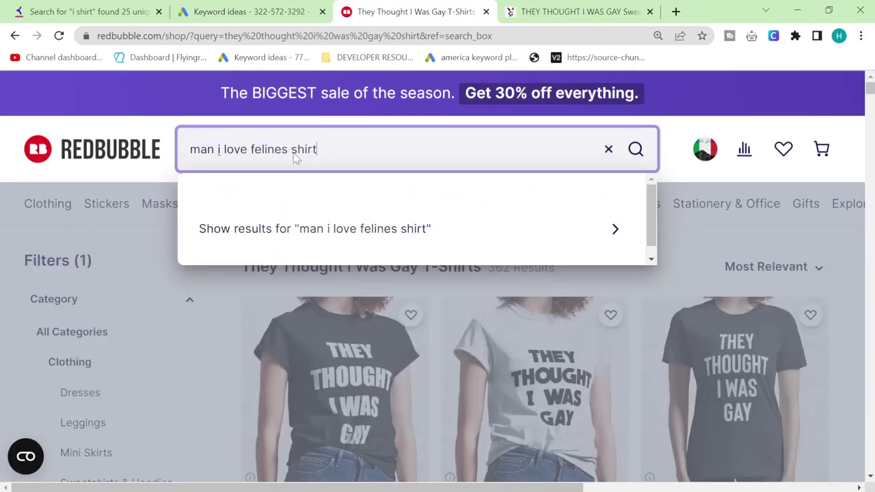
{"action": "key", "text": "Return"}
{"action": "mouse_move", "coordinate": [415, 256]}
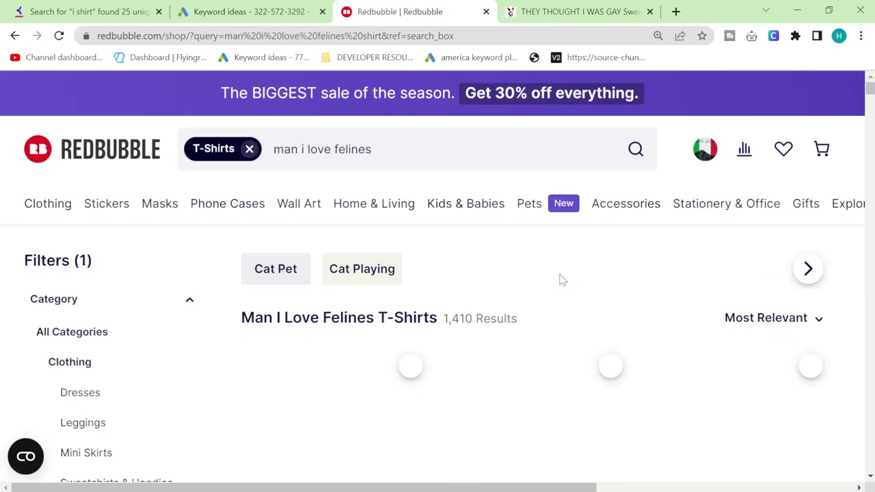
- Return to Keyword Tool and copy the keyword "i need ammunition not a ride shirt" from the rising keywords
{"action": "scroll", "coordinate": [479, 280], "scroll_direction": "down", "scroll_amount": 1}
{"action": "key", "text": "ctrl+1"}
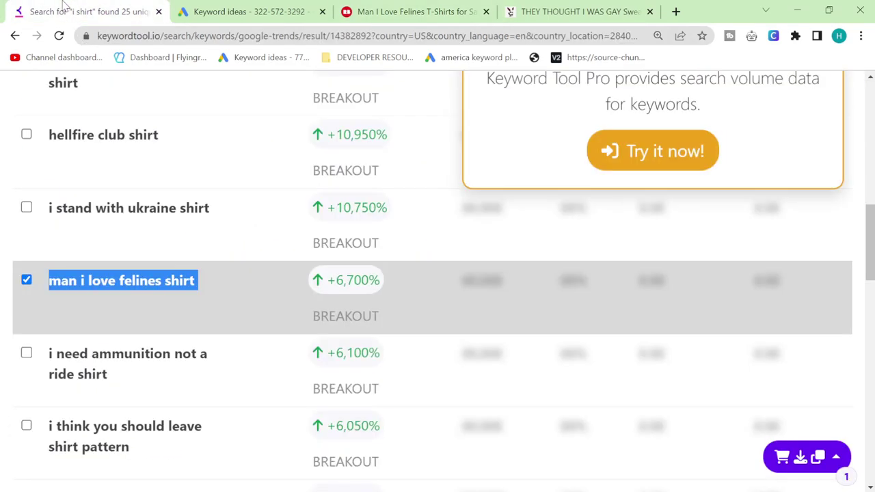
{"action": "left_click_drag", "start_coordinate": [108, 375], "coordinate": [46, 367]}
{"action": "key", "text": "ctrl+c"}
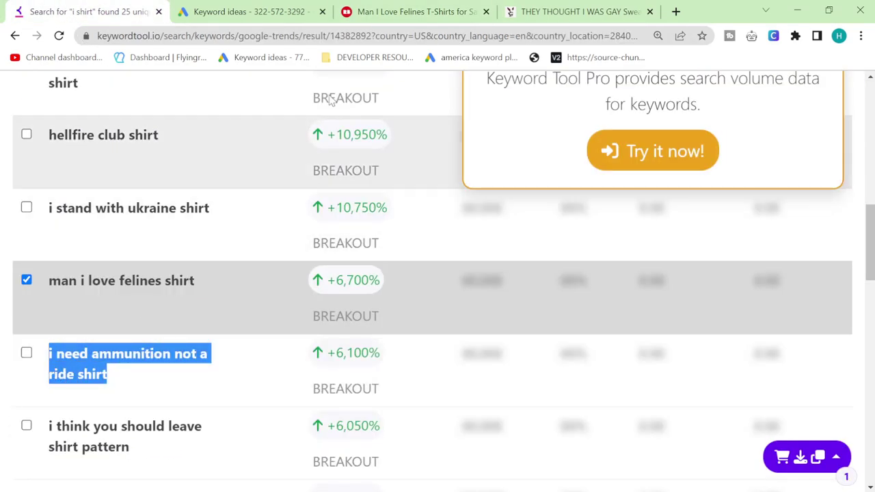
- Switch to Redbubble and search its T-shirts for "i need ammunition not a ride shirt"
{"action": "key", "text": "ctrl+3"}
{"action": "left_click", "coordinate": [250, 80]}
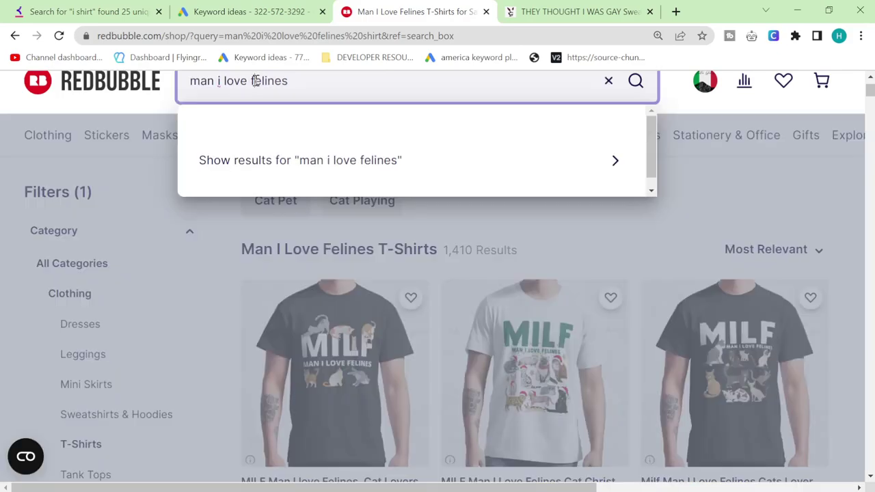
{"action": "key", "text": "ctrl+a"}
{"action": "key", "text": "ctrl+v"}
{"action": "key", "text": "Return"}
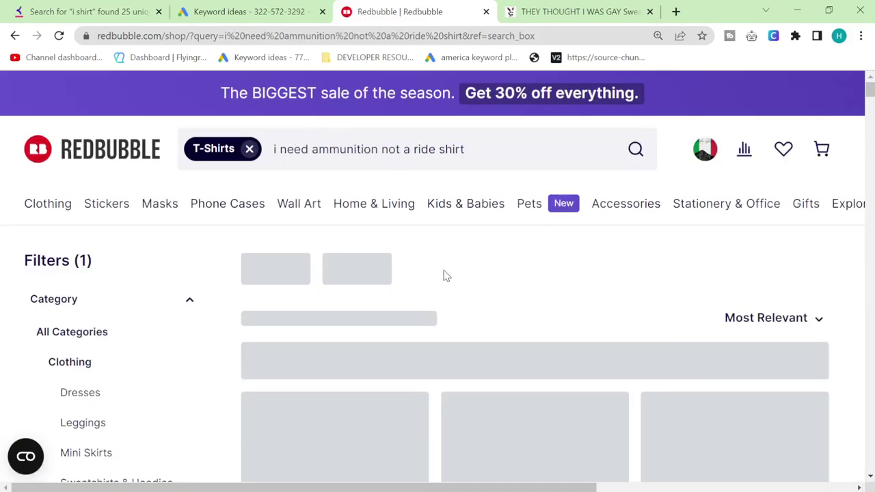
- Go back to Keyword Tool and copy the keyword "i am clinically insane shirt" from the rising keywords
{"action": "key", "text": "ctrl+1"}
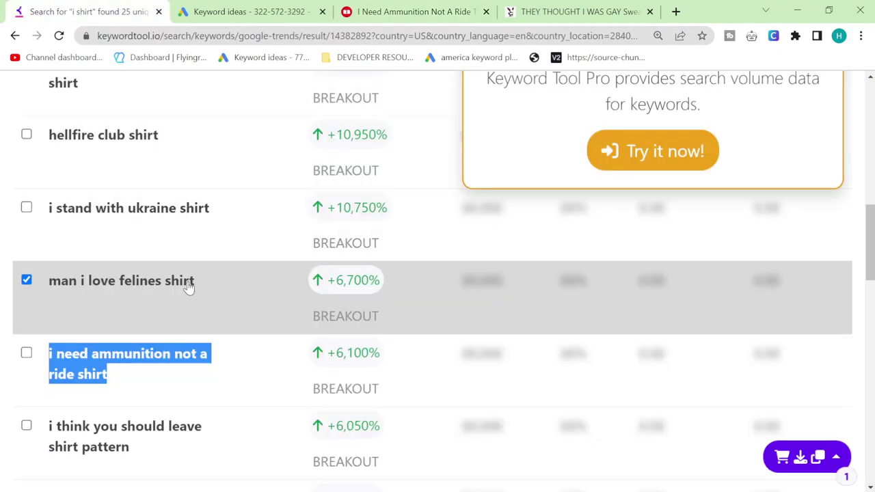
{"action": "scroll", "coordinate": [189, 287], "scroll_direction": "down", "scroll_amount": 3}
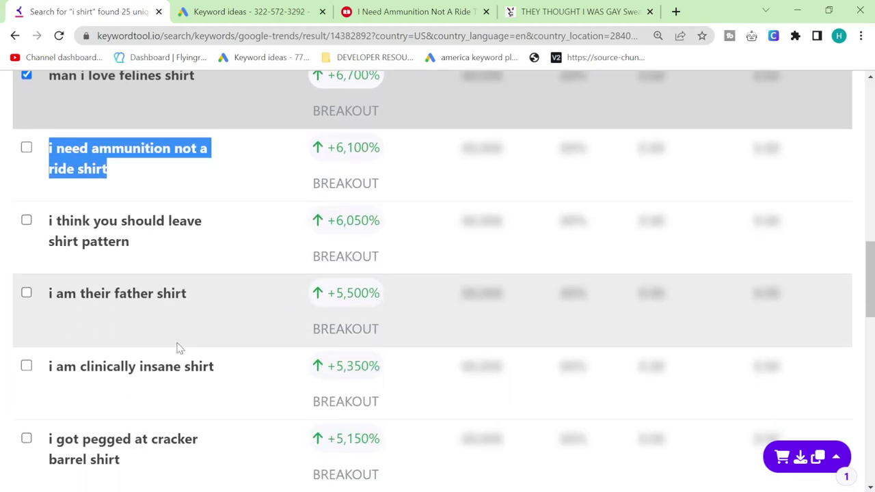
{"action": "left_click", "coordinate": [246, 6]}
{"action": "left_click_drag", "start_coordinate": [343, 7], "coordinate": [410, 8]}
{"action": "left_click", "coordinate": [82, 11]}
{"action": "scroll", "coordinate": [204, 308], "scroll_direction": "down", "scroll_amount": 1}
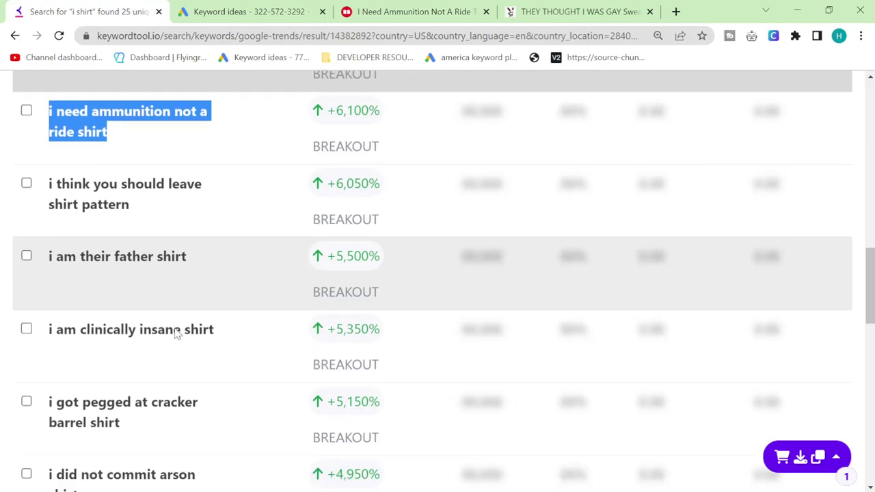
{"action": "left_click_drag", "start_coordinate": [204, 307], "coordinate": [72, 306]}
{"action": "key", "text": "ctrl+c"}
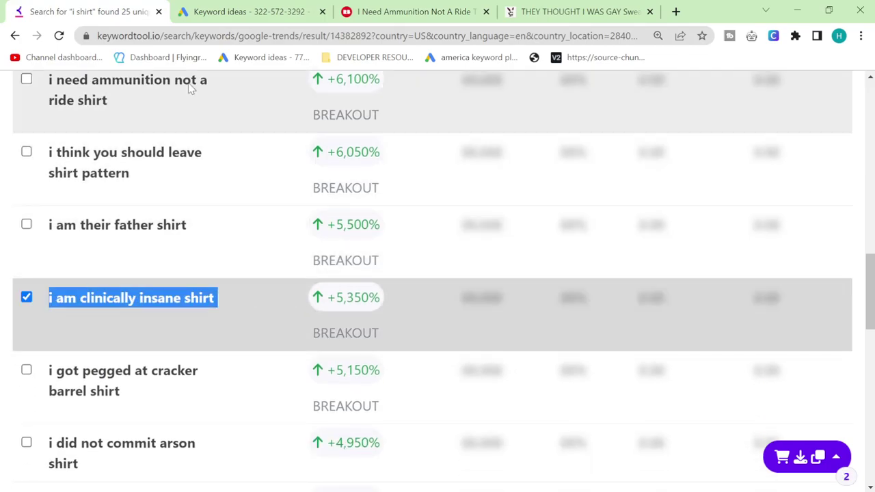
- Switch to Keyword Planner, replace the search keyword with "i am clinically insane shirt" and get its results
{"action": "left_click", "coordinate": [222, 14]}
{"action": "left_click", "coordinate": [199, 140]}
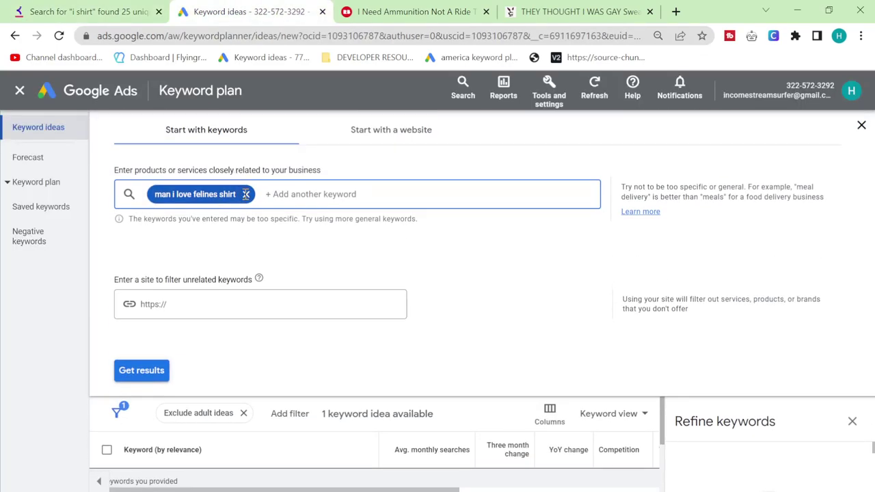
{"action": "left_click", "coordinate": [245, 194]}
{"action": "key", "text": "ctrl+v"}
{"action": "key", "text": "Return"}
{"action": "key", "text": "Return"}
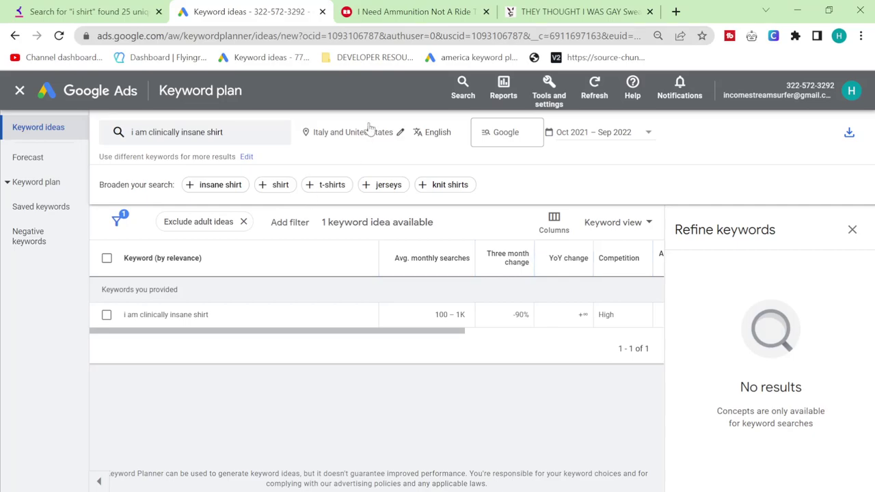
- Switch to Redbubble and replace the T-shirt search with "i am clinically insane shirt"
{"action": "left_click", "coordinate": [378, 10]}
{"action": "left_click", "coordinate": [361, 86]}
{"action": "key", "text": "ctrl+a"}
{"action": "key", "text": "ctrl+v"}
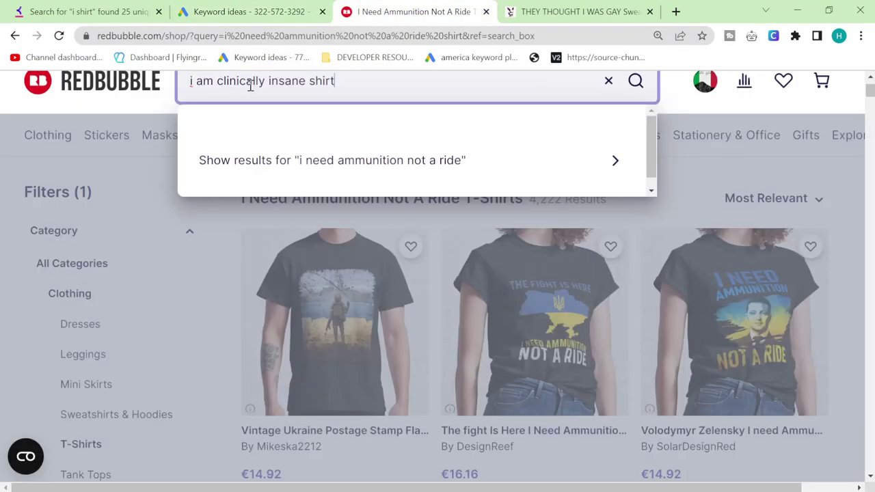
{"action": "key", "text": "Return"}
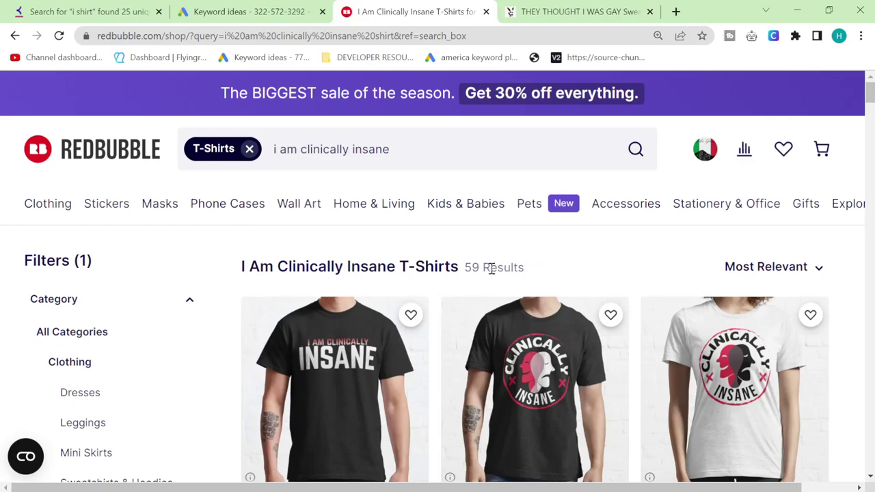
- Find the exact phrase "i am clinically insane shirt" on the Redbubble results page
{"action": "key", "text": "ctrl+f"}
{"action": "key", "text": "ctrl+v"}
{"action": "scroll", "coordinate": [499, 270], "scroll_direction": "up", "scroll_amount": 3}
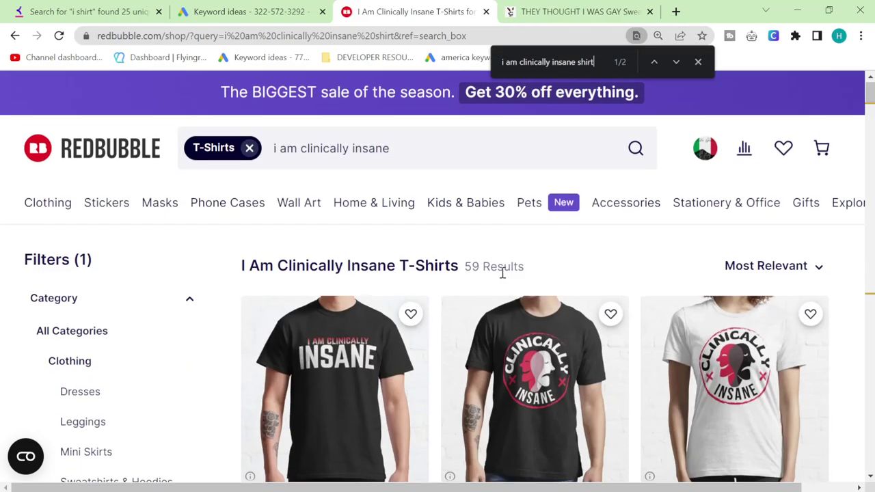
- Run a Google search for "i am clinically insane shirt" in the sweatshirt product's tab and view the results
{"action": "left_click", "coordinate": [581, 11]}
{"action": "left_click", "coordinate": [553, 36]}
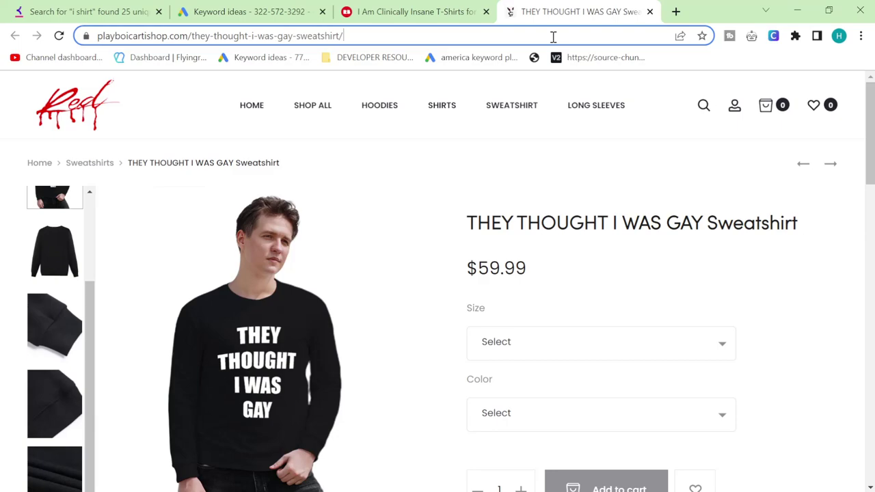
{"action": "key", "text": "ctrl+v"}
{"action": "key", "text": "Return"}
{"action": "scroll", "coordinate": [436, 296], "scroll_direction": "down", "scroll_amount": 2}
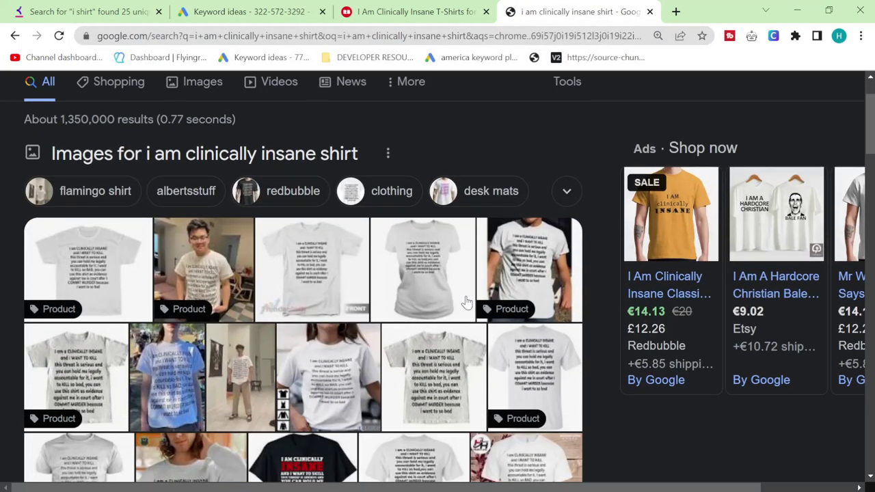
- Find "redbub" in the Google results and open Redbubble's I Am Insane T-Shirts page
{"action": "key", "text": "ctrl+f"}
{"action": "type", "text": "redbub"}
{"action": "key", "text": "Return"}
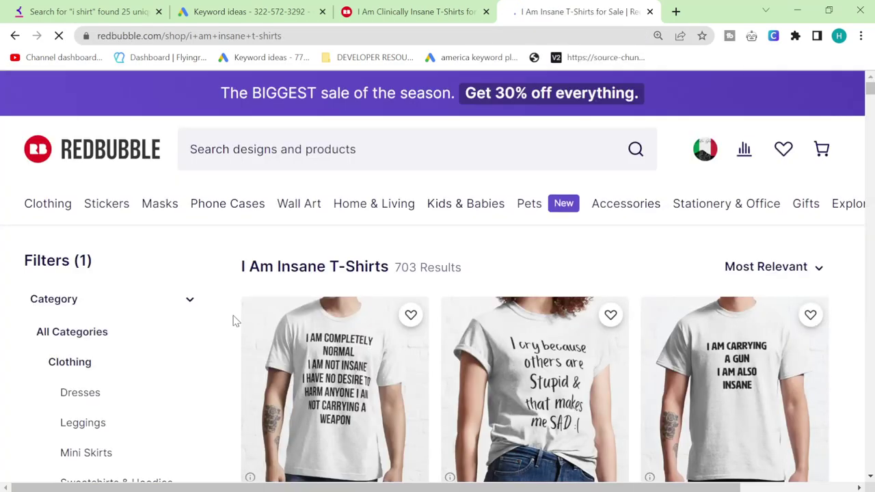
- Recheck the Redbubble and Keyword Planner tabs, and copy "i did not commit arson shirt" from Keyword Tool
{"action": "left_click", "coordinate": [455, 11]}
{"action": "left_click", "coordinate": [214, 14]}
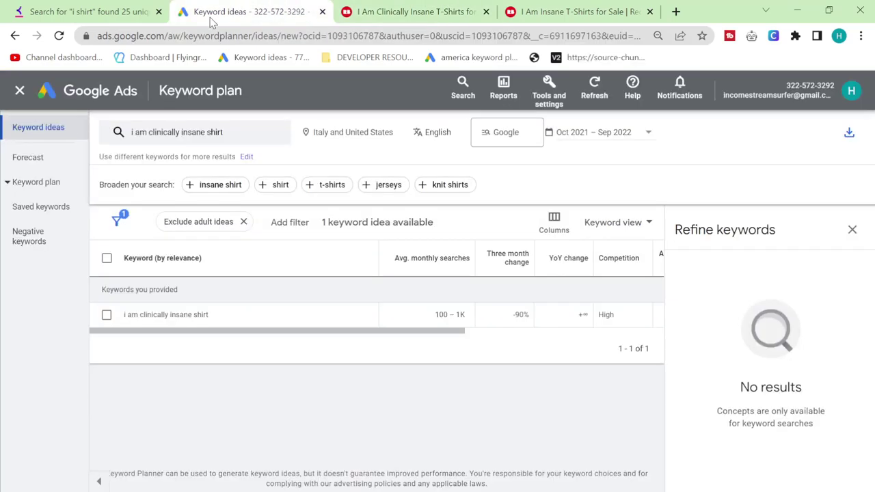
{"action": "left_click", "coordinate": [120, 7]}
{"action": "scroll", "coordinate": [124, 354], "scroll_direction": "down", "scroll_amount": 1}
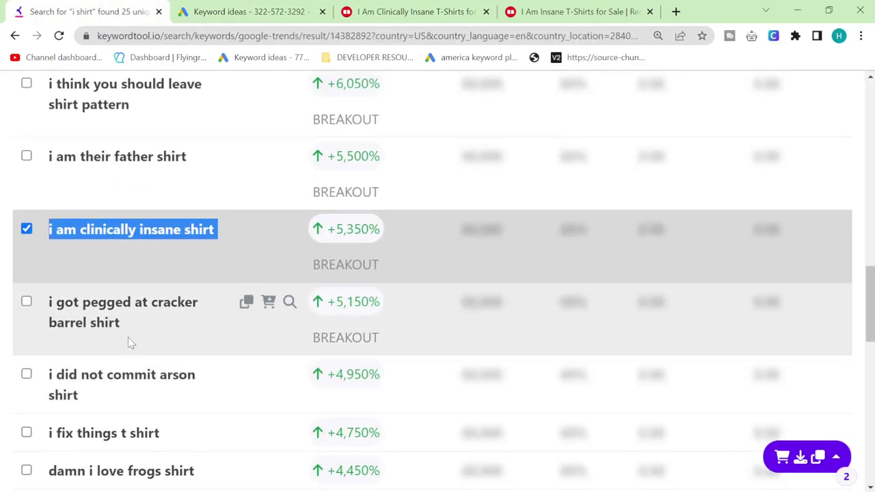
{"action": "scroll", "coordinate": [128, 337], "scroll_direction": "down", "scroll_amount": 1}
{"action": "left_click_drag", "start_coordinate": [121, 344], "coordinate": [37, 309]}
{"action": "key", "text": "ctrl+c"}
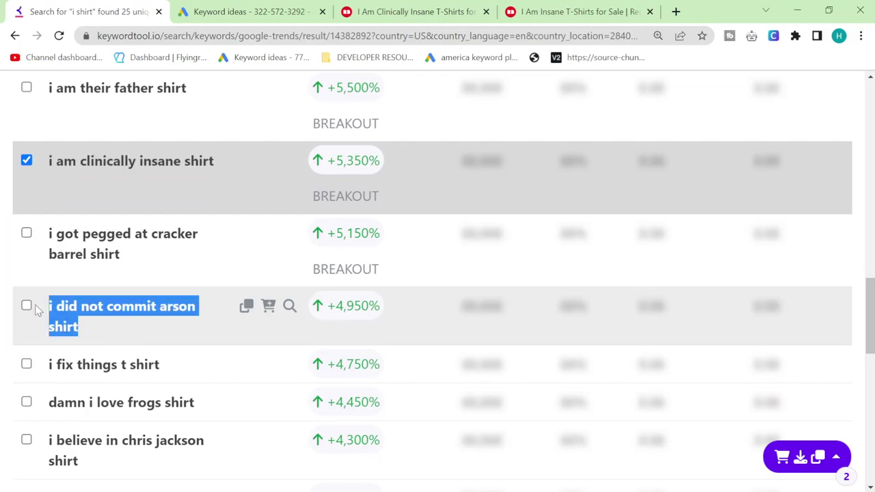
- Switch to the Redbubble search tab and search T-shirts for "i did not commit arson shirt"
{"action": "left_click", "coordinate": [414, 12]}
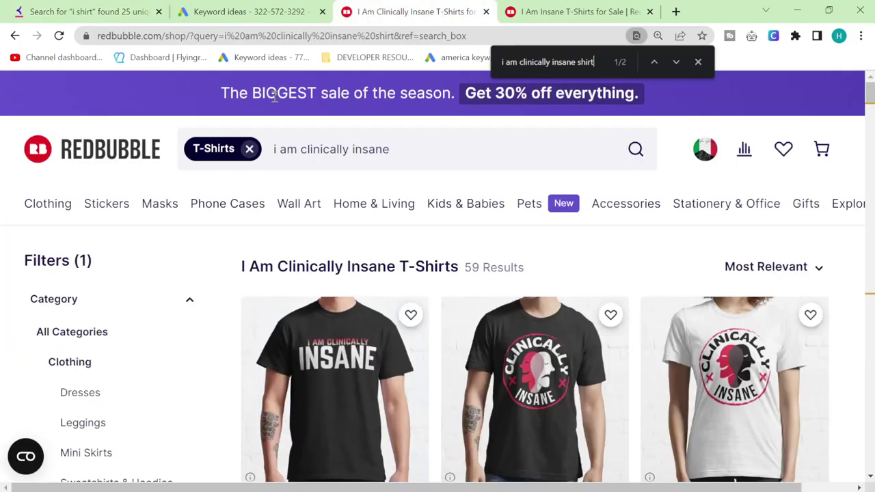
{"action": "left_click", "coordinate": [269, 157]}
{"action": "key", "text": "ctrl+v"}
{"action": "key", "text": "Return"}
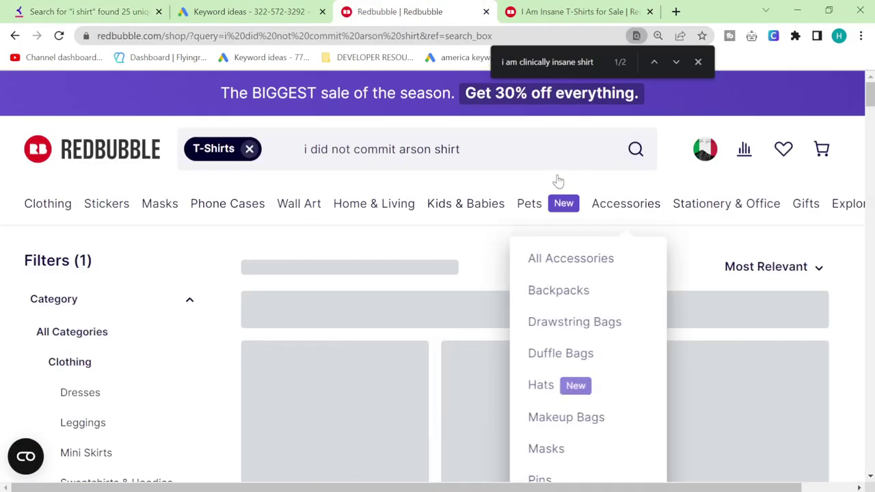
- Return to Keyword Tool, show the Top keywords instead of the rising ones and copy "i love me shirt"
{"action": "key", "text": "ctrl+1"}
{"action": "scroll", "coordinate": [378, 305], "scroll_direction": "up", "scroll_amount": 5}
{"action": "scroll", "coordinate": [378, 306], "scroll_direction": "up", "scroll_amount": 8}
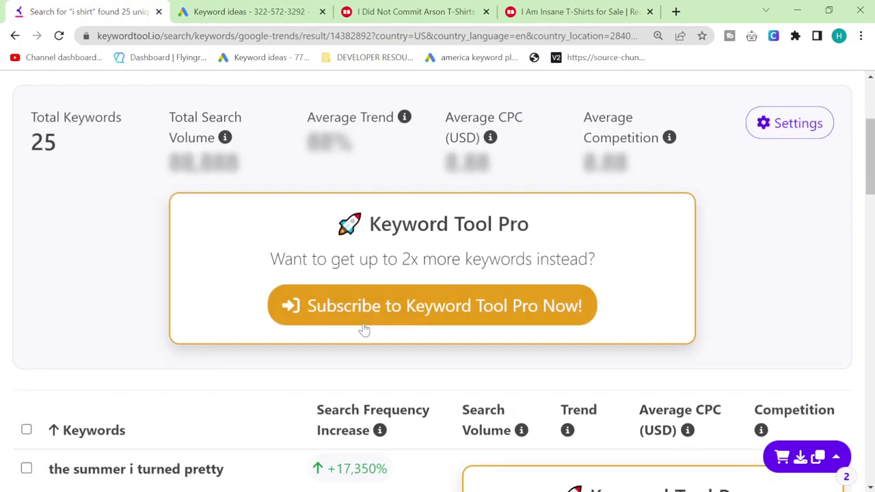
{"action": "left_click", "coordinate": [119, 182]}
{"action": "scroll", "coordinate": [215, 326], "scroll_direction": "down", "scroll_amount": 3}
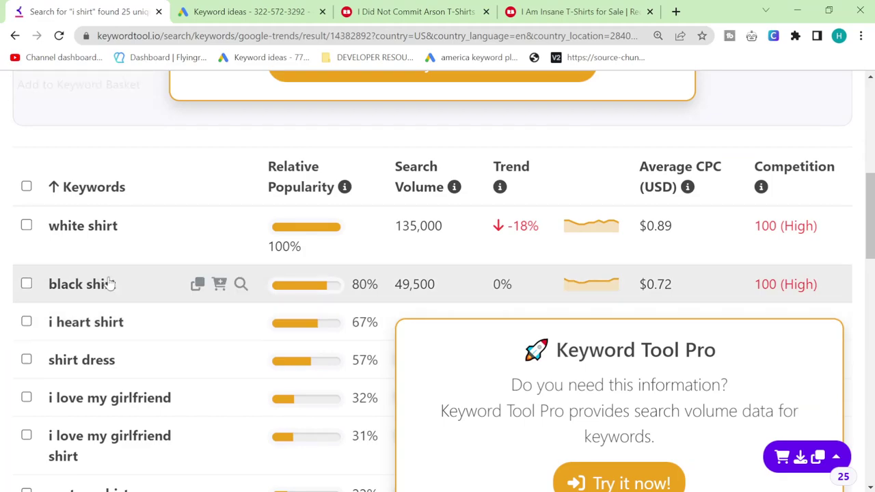
{"action": "scroll", "coordinate": [78, 230], "scroll_direction": "down", "scroll_amount": 1}
{"action": "scroll", "coordinate": [94, 312], "scroll_direction": "down", "scroll_amount": 1}
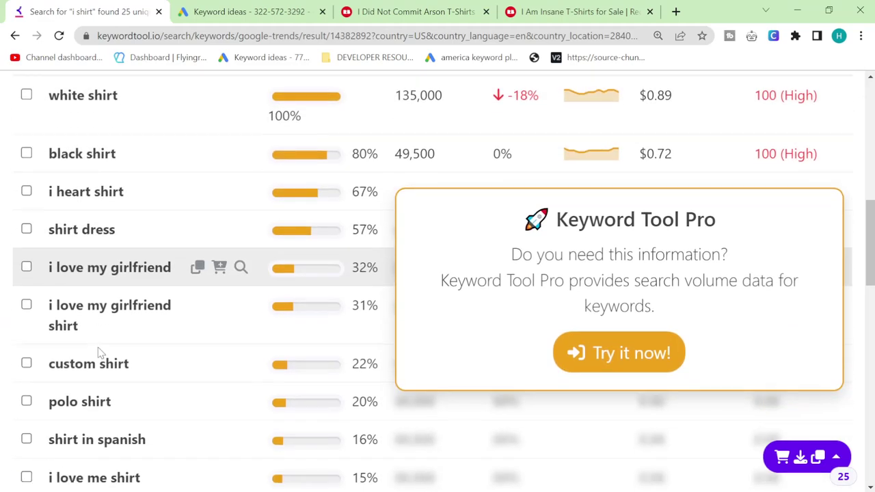
{"action": "scroll", "coordinate": [110, 337], "scroll_direction": "down", "scroll_amount": 2}
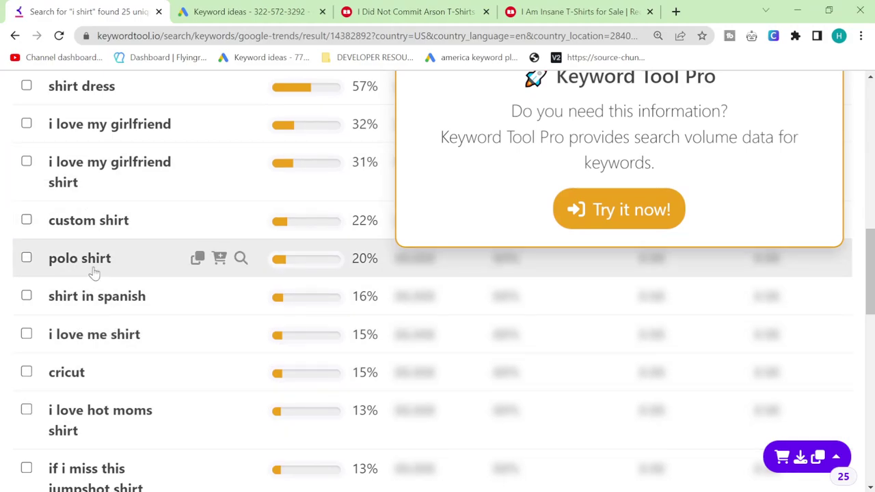
{"action": "triple_click", "coordinate": [92, 334]}
{"action": "key", "text": "ctrl+c"}
- Switch to Keyword Planner, replace the search keyword with "i love me shirt" and get its results
{"action": "left_click", "coordinate": [246, 12]}
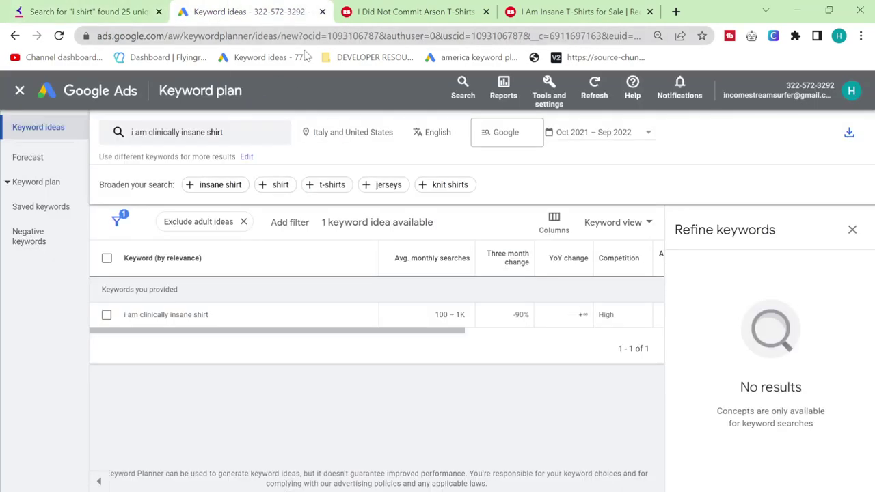
{"action": "left_click", "coordinate": [205, 132]}
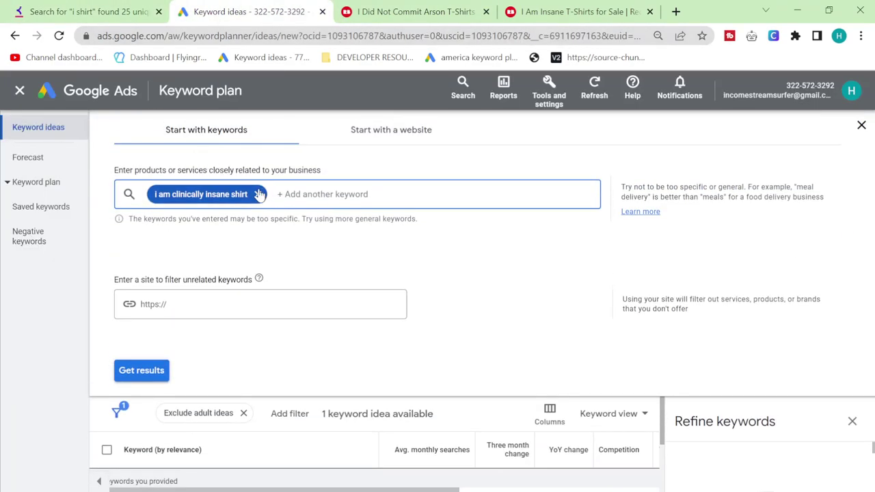
{"action": "left_click", "coordinate": [259, 194]}
{"action": "key", "text": "ctrl+v"}
{"action": "key", "text": "Return"}
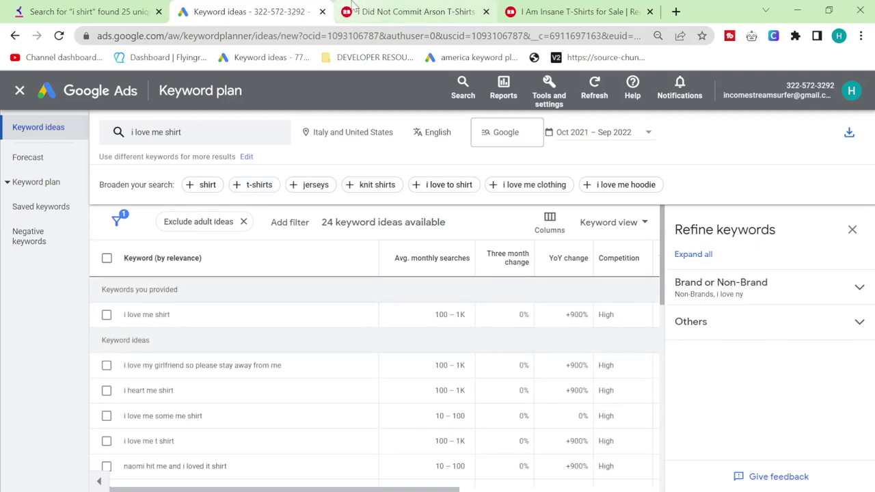
- Switch to Redbubble and replace the T-shirt search with "i love me shirt"
{"action": "left_click", "coordinate": [355, 8]}
{"action": "left_click", "coordinate": [253, 156]}
{"action": "key", "text": "ctrl+a"}
{"action": "key", "text": "ctrl+v"}
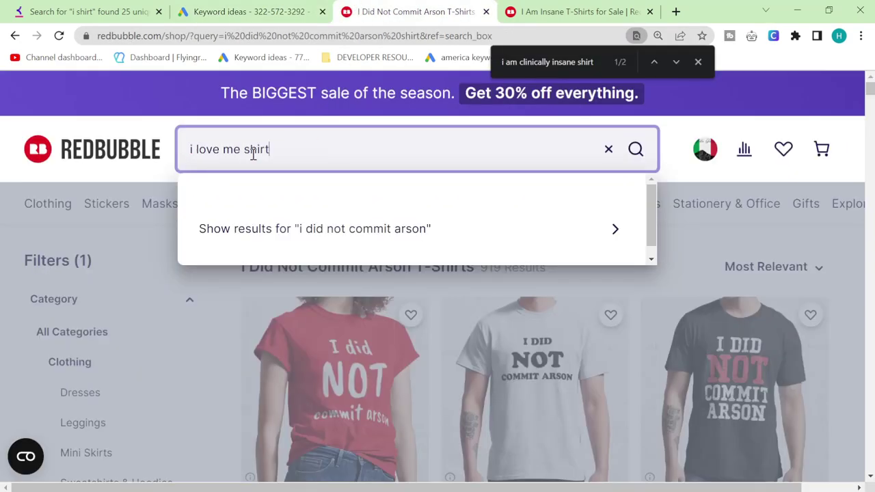
{"action": "key", "text": "Return"}
- Check Keyword Planner's ideas, remove Redbubble's T-Shirts filter and search for "i love my girlfriend so please stay away from me"
{"action": "left_click", "coordinate": [250, 12]}
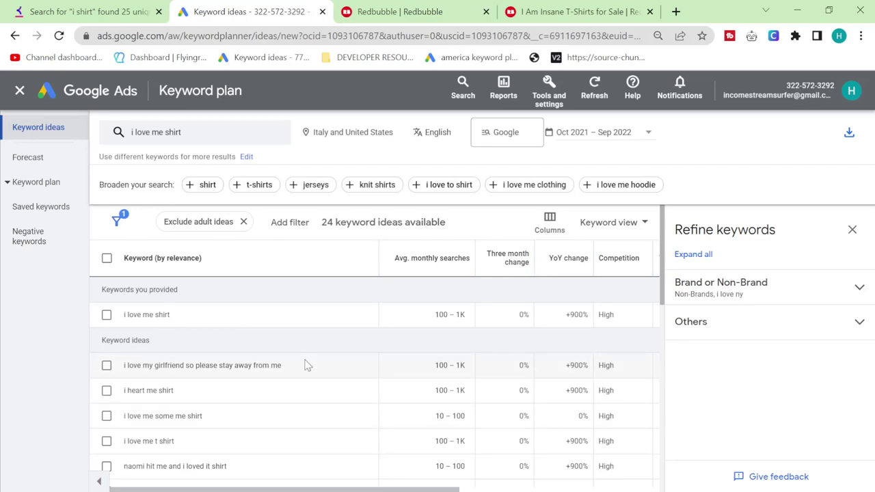
{"action": "left_click", "coordinate": [397, 11]}
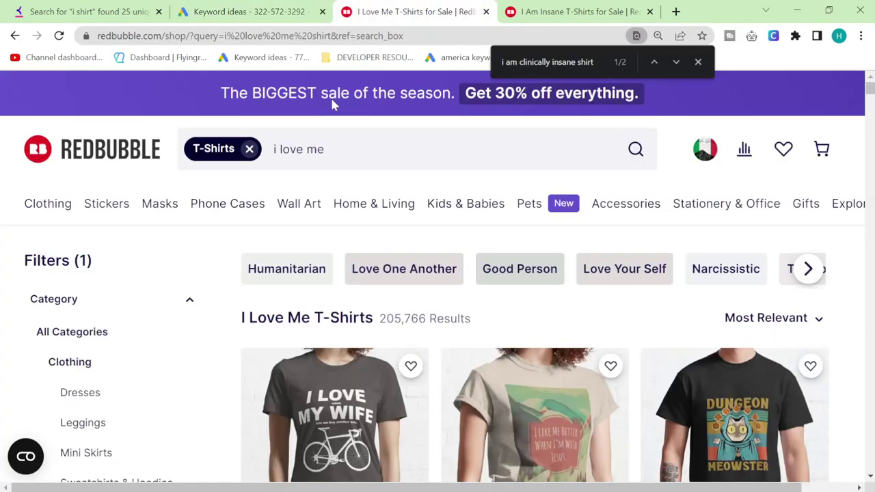
{"action": "left_click", "coordinate": [254, 155]}
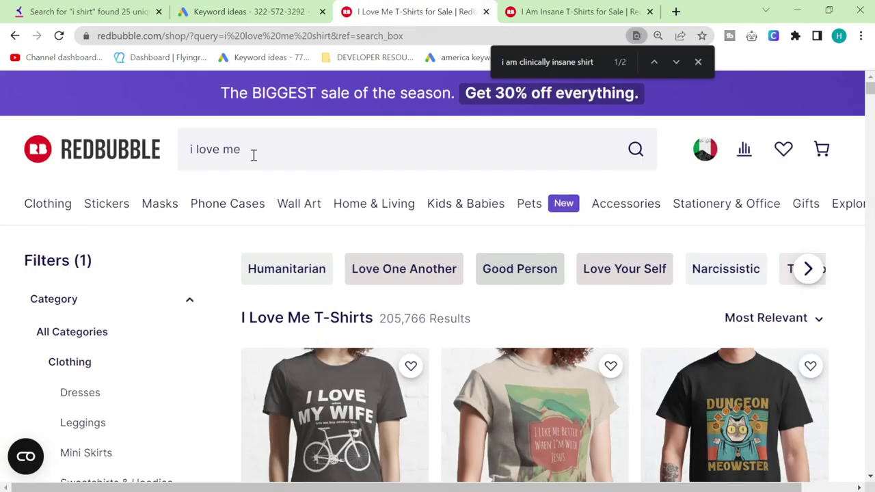
{"action": "key", "text": "ctrl+a"}
{"action": "type", "text": "i love my girlfriend so please stay away from me"}
{"action": "key", "text": "Return"}
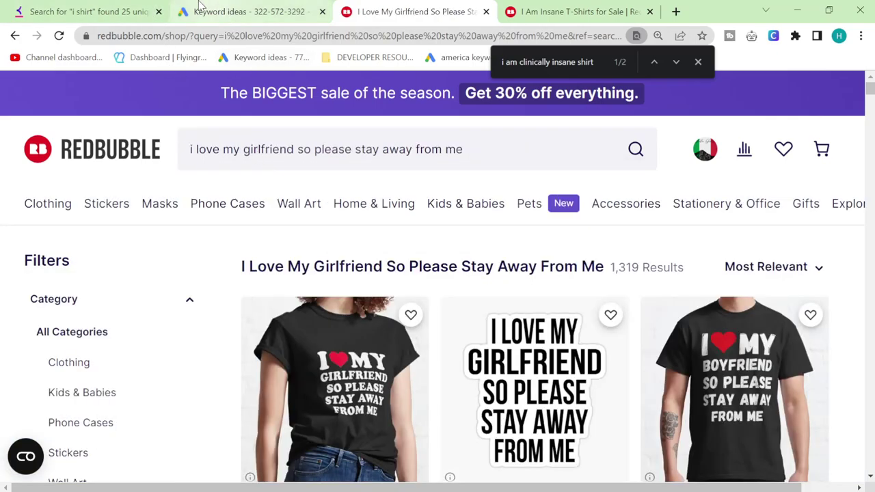
- Return to Keyword Tool and show the Rising keywords list again
{"action": "left_click", "coordinate": [96, 12]}
{"action": "scroll", "coordinate": [233, 275], "scroll_direction": "down", "scroll_amount": 1}
{"action": "scroll", "coordinate": [230, 280], "scroll_direction": "up", "scroll_amount": 10}
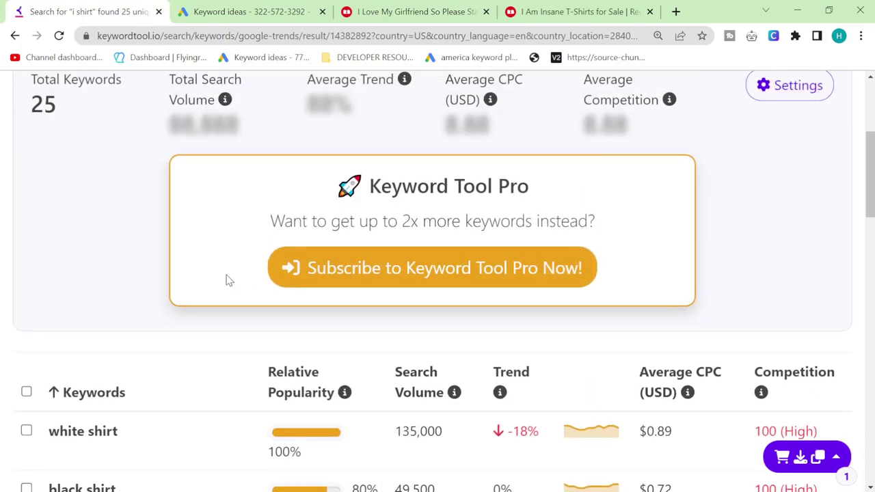
{"action": "scroll", "coordinate": [77, 211], "scroll_direction": "up", "scroll_amount": 3}
{"action": "left_click", "coordinate": [64, 213]}
{"action": "scroll", "coordinate": [166, 307], "scroll_direction": "down", "scroll_amount": 2}
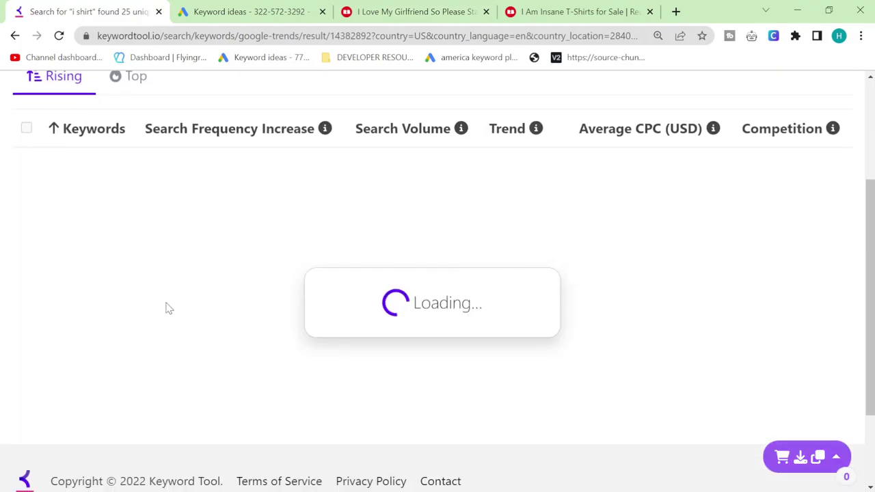
- Copy "i exist without my consent shirt" from the Rising keywords and search Redbubble for it, replacing the previous query
{"action": "scroll", "coordinate": [167, 307], "scroll_direction": "down", "scroll_amount": 12}
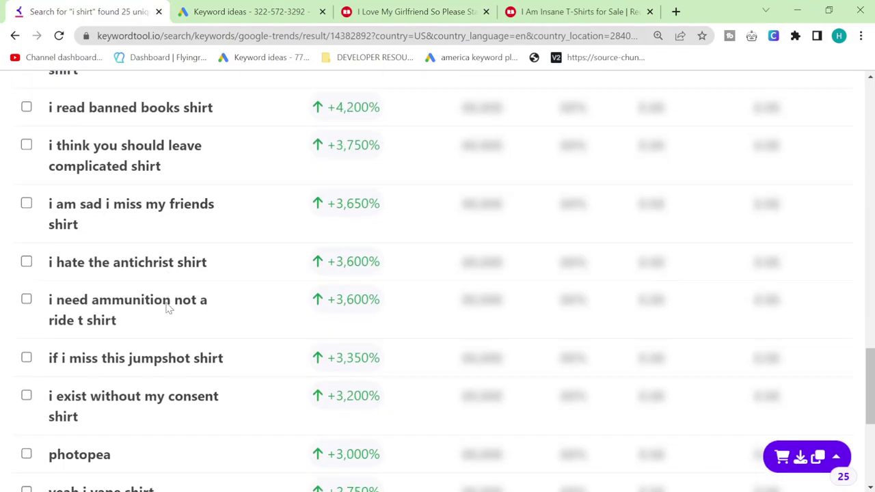
{"action": "left_click_drag", "start_coordinate": [97, 290], "coordinate": [43, 276]}
{"action": "key", "text": "ctrl+c"}
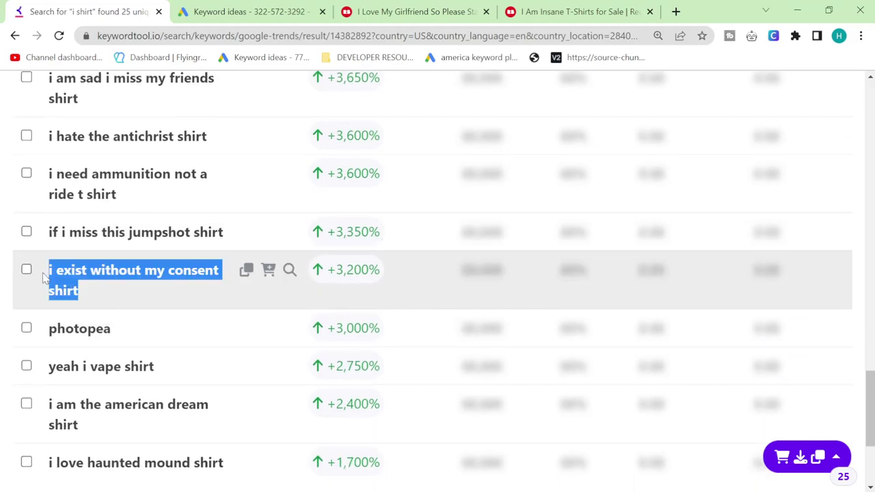
{"action": "left_click", "coordinate": [383, 12]}
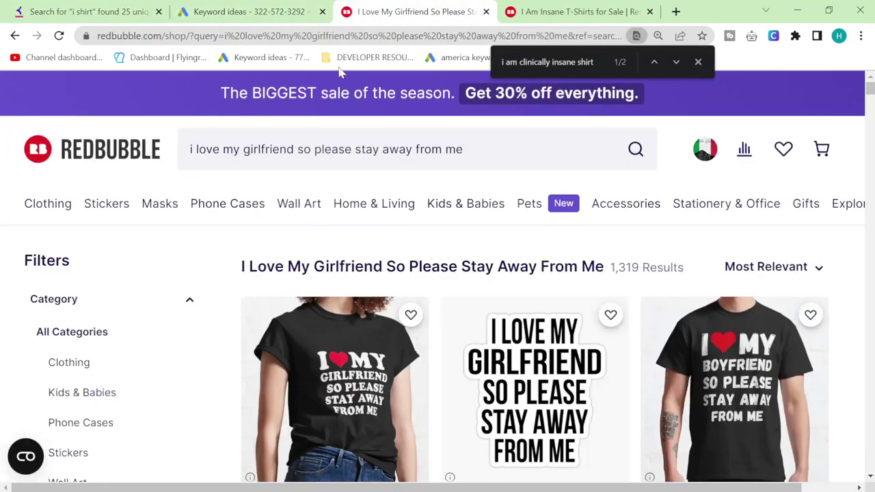
{"action": "left_click", "coordinate": [303, 141]}
{"action": "key", "text": "ctrl+a"}
{"action": "key", "text": "ctrl+v"}
{"action": "key", "text": "Return"}
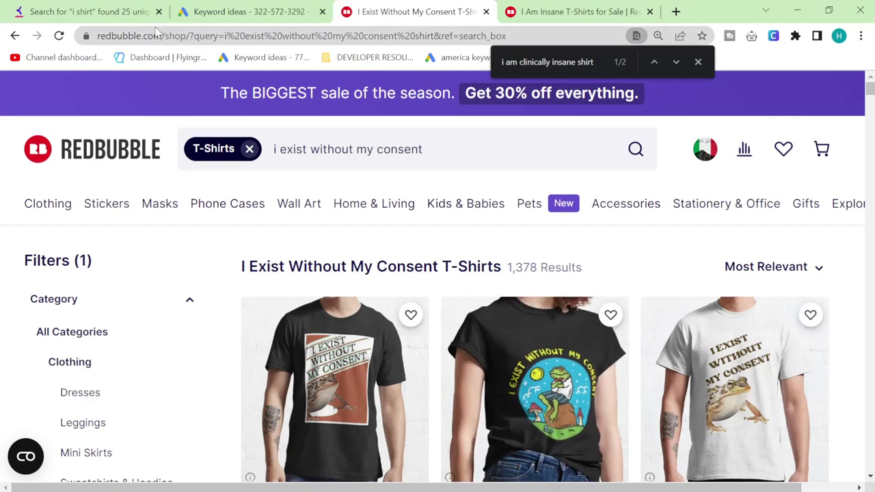
- Check Keyword Planner's remaining ideas, return to Keyword Tool and copy the rising keyword "i am the american dream shirt"
{"action": "left_click", "coordinate": [199, 12]}
{"action": "scroll", "coordinate": [221, 335], "scroll_direction": "down", "scroll_amount": 3}
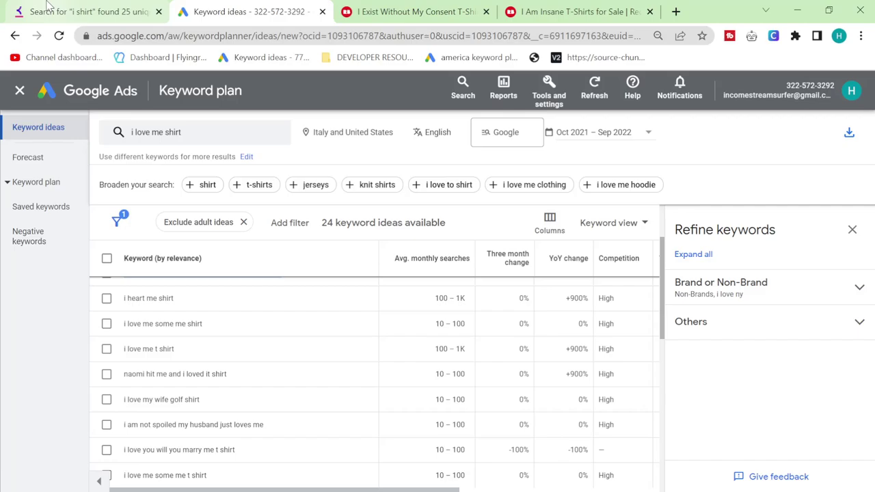
{"action": "left_click", "coordinate": [48, 6]}
{"action": "scroll", "coordinate": [141, 365], "scroll_direction": "down", "scroll_amount": 1}
{"action": "double_click", "coordinate": [125, 309]}
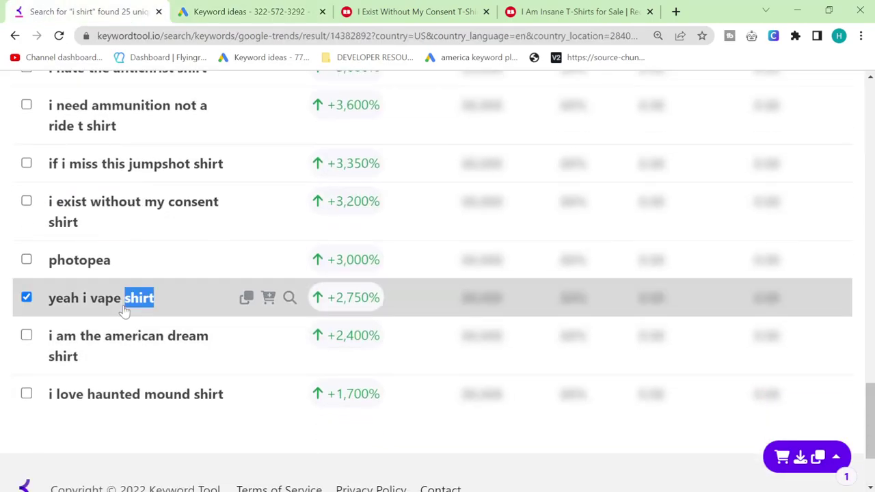
{"action": "triple_click", "coordinate": [86, 347]}
{"action": "key", "text": "ctrl+c"}
- Switch to Keyword Planner, replace the search keyword with "i am the american dream shirt" and get its results
{"action": "left_click", "coordinate": [246, 12]}
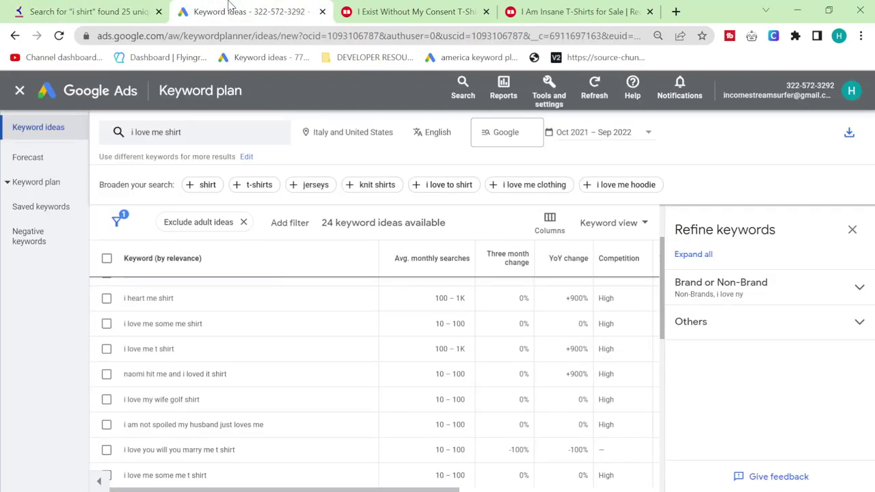
{"action": "left_click", "coordinate": [157, 136]}
{"action": "left_click", "coordinate": [220, 195]}
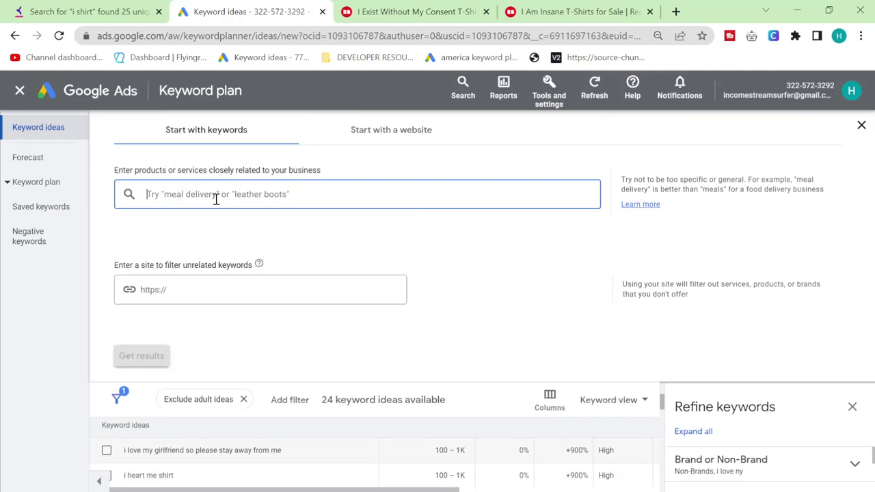
{"action": "key", "text": "ctrl+v"}
{"action": "key", "text": "Return"}
{"action": "key", "text": "Return"}
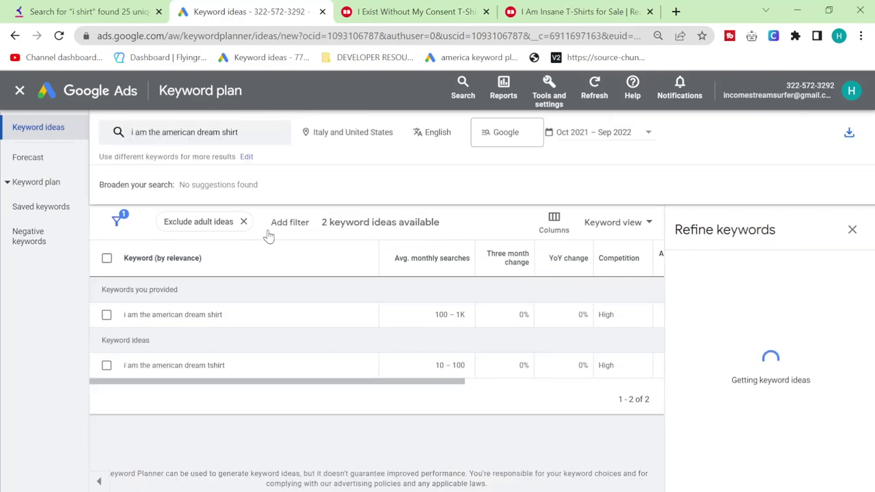
- Switch to Redbubble, clear the T-Shirts filter and search for "i am the american dream shirt"
{"action": "key", "text": "ctrl+Tab"}
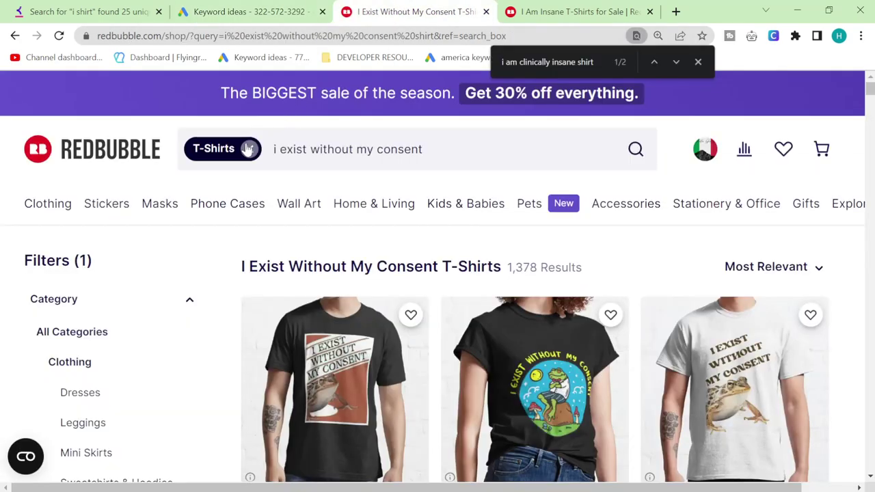
{"action": "left_click", "coordinate": [248, 150]}
{"action": "key", "text": "ctrl+v"}
{"action": "key", "text": "Return"}
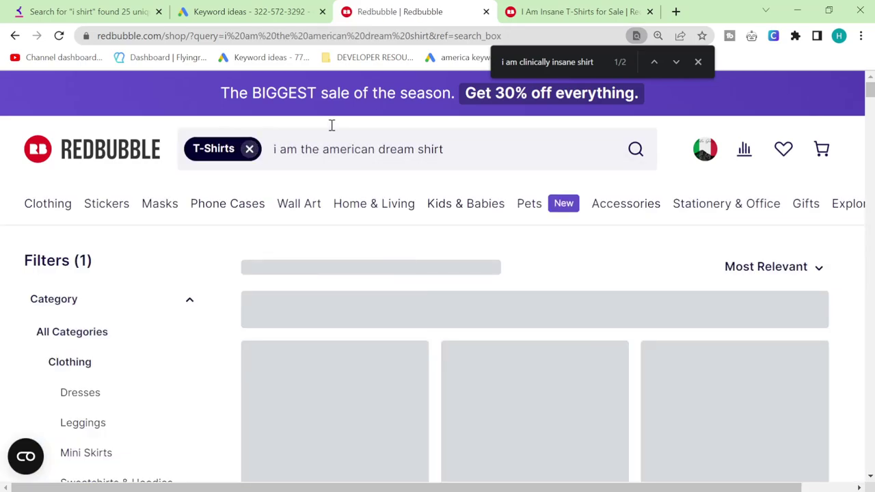
- Return to Keyword Tool and change the Google Trends search term to "you shirt" for the United States
{"action": "left_click", "coordinate": [89, 11]}
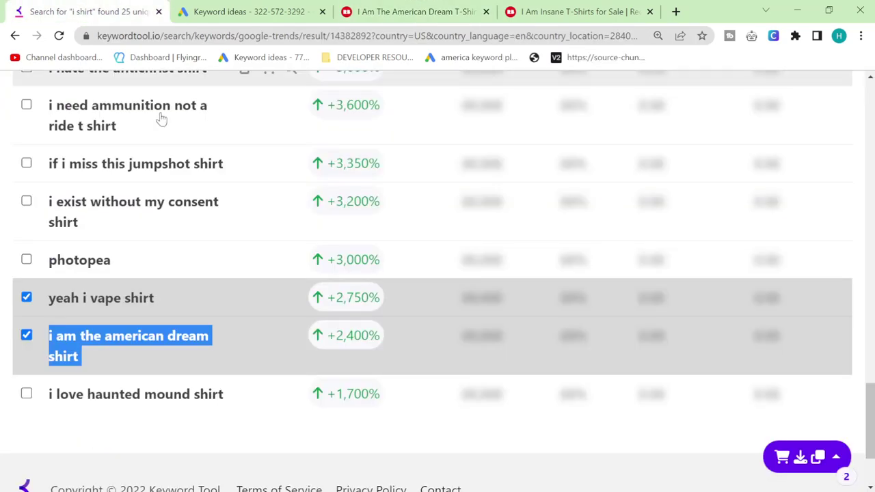
{"action": "scroll", "coordinate": [220, 296], "scroll_direction": "up", "scroll_amount": 5}
{"action": "scroll", "coordinate": [220, 296], "scroll_direction": "up", "scroll_amount": 15}
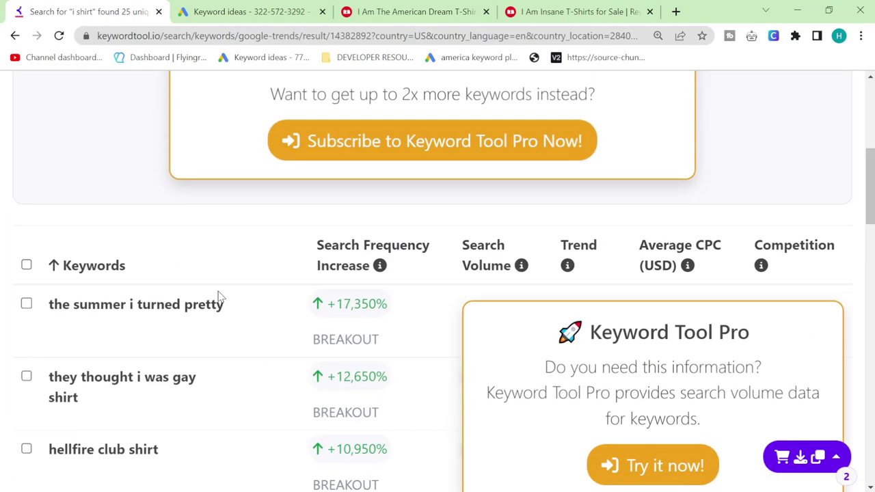
{"action": "scroll", "coordinate": [220, 297], "scroll_direction": "up", "scroll_amount": 2}
{"action": "left_click", "coordinate": [167, 199]}
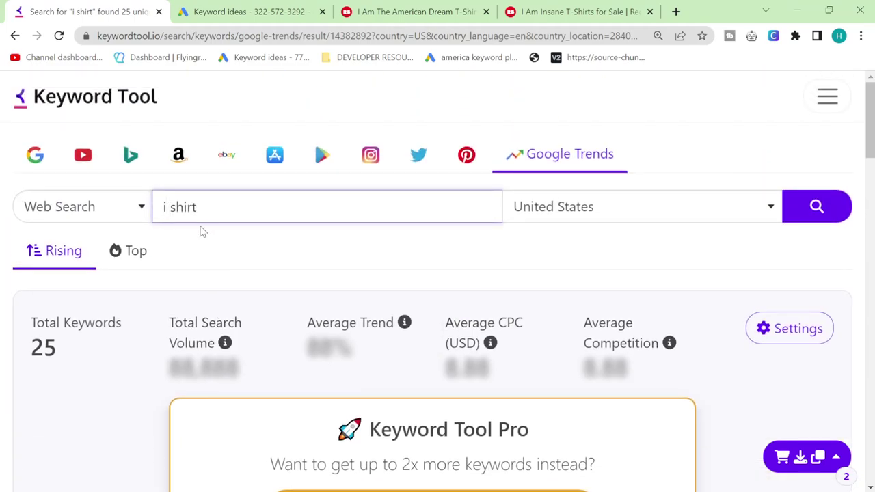
{"action": "type", "text": "you"}
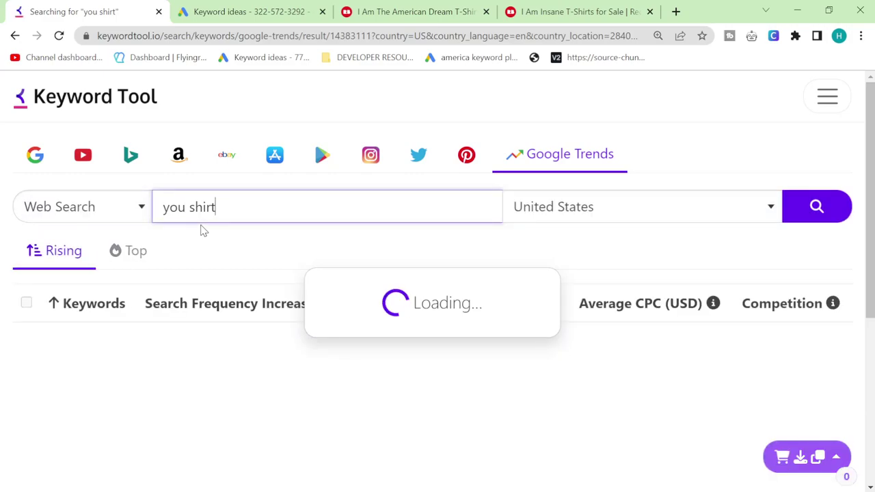
- Copy "you cannot kill me in a way that matters shirt" from the Rising keywords list
{"action": "scroll", "coordinate": [203, 231], "scroll_direction": "down", "scroll_amount": 1}
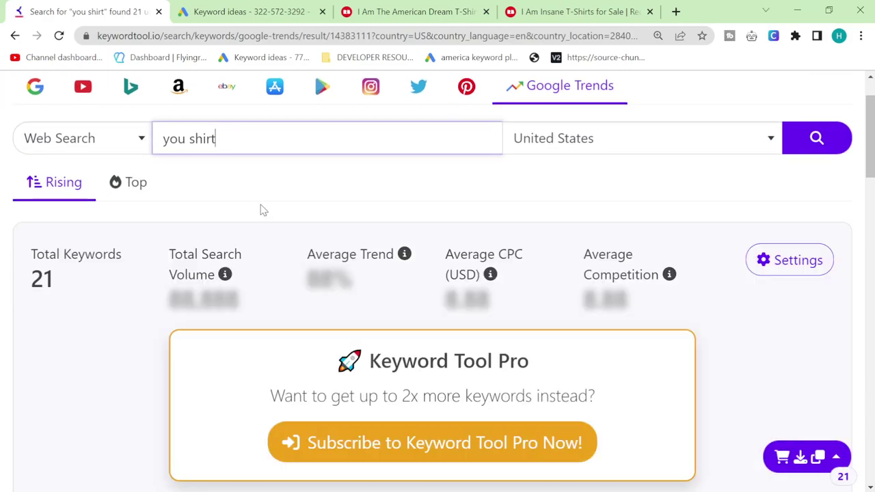
{"action": "scroll", "coordinate": [263, 210], "scroll_direction": "down", "scroll_amount": 6}
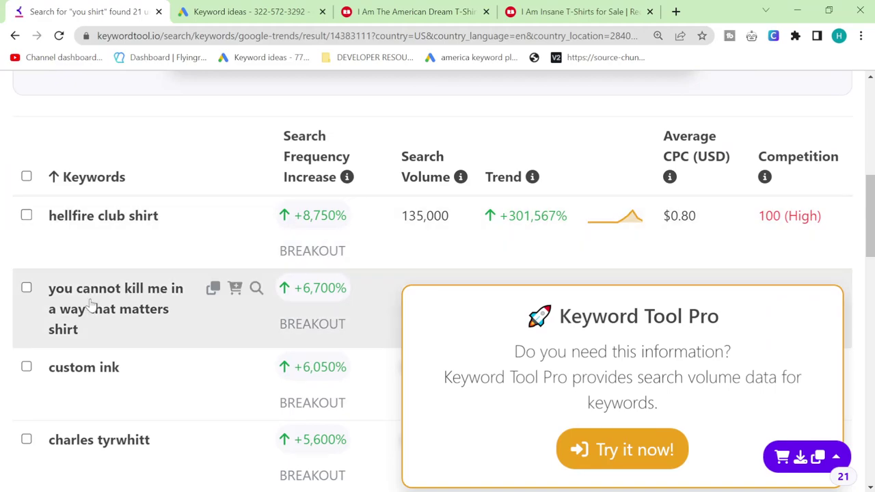
{"action": "left_click_drag", "start_coordinate": [89, 326], "coordinate": [27, 290]}
{"action": "key", "text": "ctrl+c"}
- Switch to Keyword Planner, replace the search keyword with "you cannot kill me in a way that matters shirt" and get its results
{"action": "left_click", "coordinate": [239, 12]}
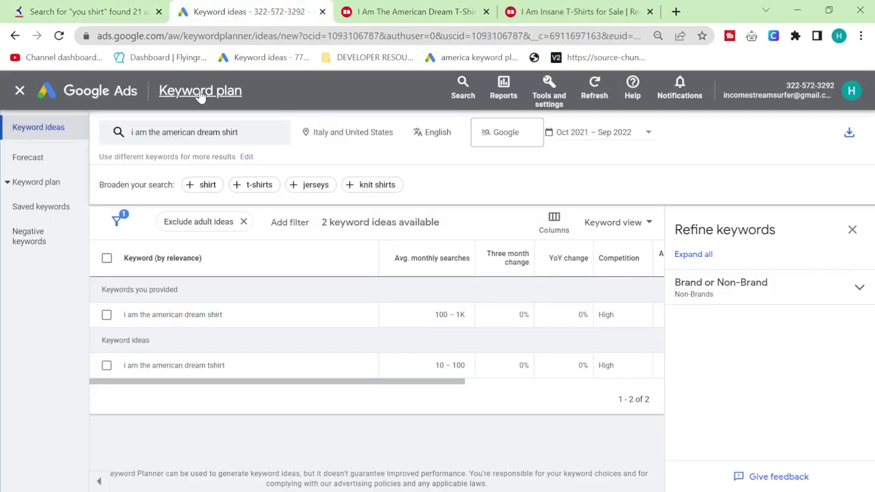
{"action": "left_click", "coordinate": [199, 140]}
{"action": "left_click", "coordinate": [261, 194]}
{"action": "key", "text": "ctrl+v"}
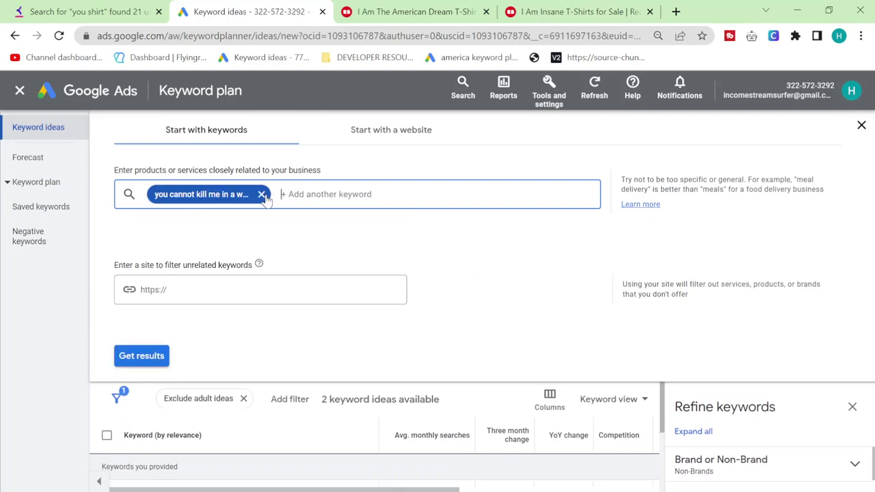
{"action": "key", "text": "Return"}
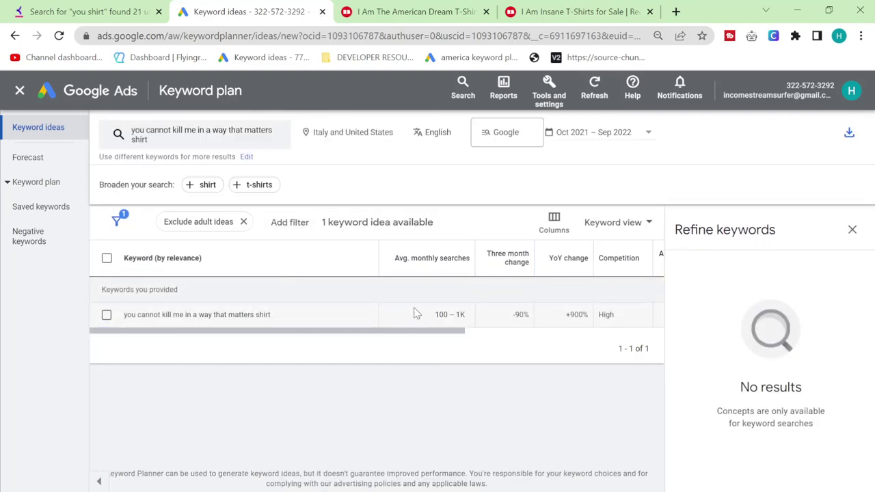
- Switch to Redbubble, clear the T-Shirts filter and search for "you cannot kill me in a way that matters shirt"
{"action": "left_click", "coordinate": [387, 8]}
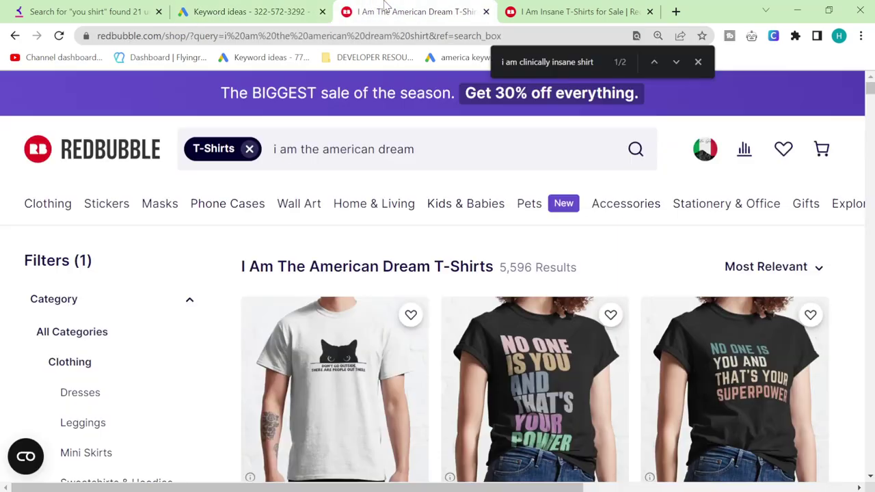
{"action": "left_click", "coordinate": [249, 156]}
{"action": "key", "text": "ctrl+a"}
{"action": "key", "text": "ctrl+v"}
{"action": "key", "text": "Return"}
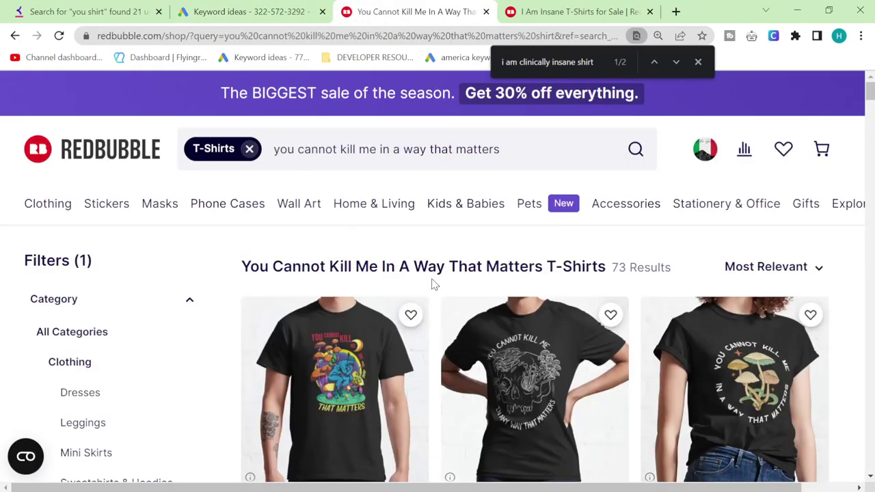
- Return to Keyword Tool and copy the rising keyword "rip off my shirt if you love me"
{"action": "left_click", "coordinate": [69, 10]}
{"action": "scroll", "coordinate": [156, 369], "scroll_direction": "down", "scroll_amount": 2}
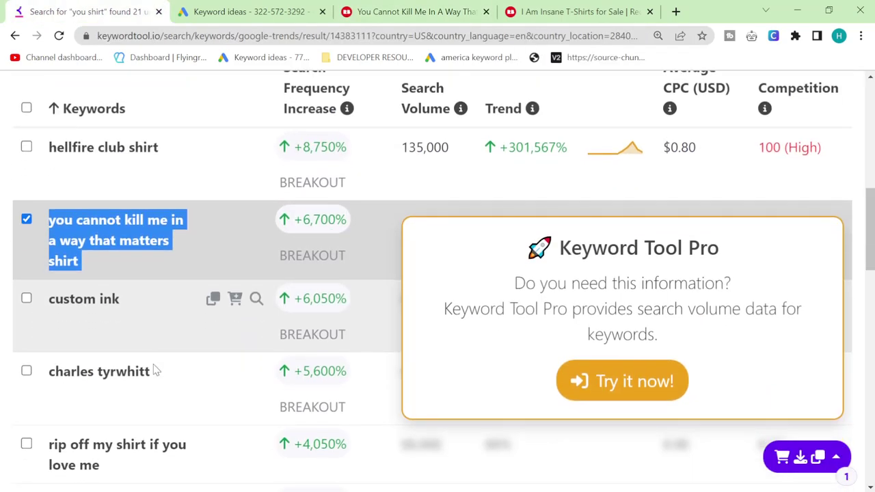
{"action": "scroll", "coordinate": [156, 369], "scroll_direction": "down", "scroll_amount": 1}
{"action": "left_click_drag", "start_coordinate": [103, 337], "coordinate": [22, 316]}
{"action": "key", "text": "ctrl+c"}
- Search Redbubble for "rip off my shirt if you love me" in place of the previous query and review the results
{"action": "left_click", "coordinate": [354, 10]}
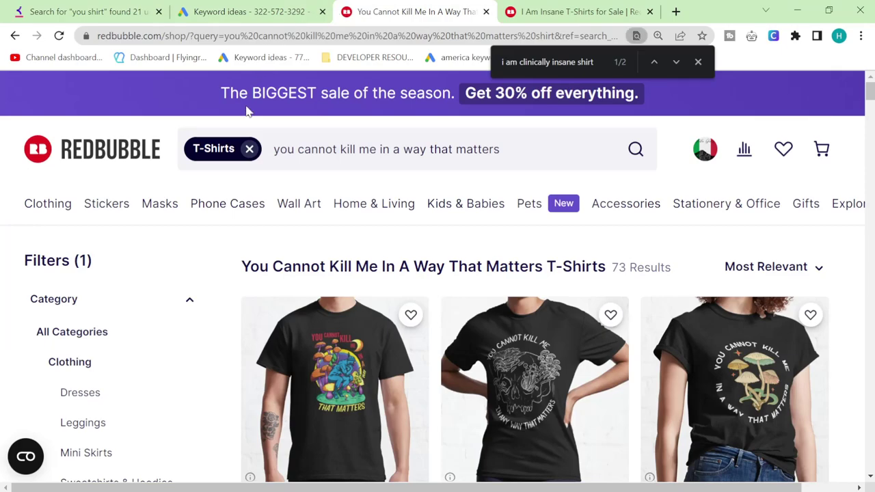
{"action": "left_click", "coordinate": [251, 157]}
{"action": "key", "text": "ctrl+a"}
{"action": "key", "text": "ctrl+v"}
{"action": "key", "text": "Return"}
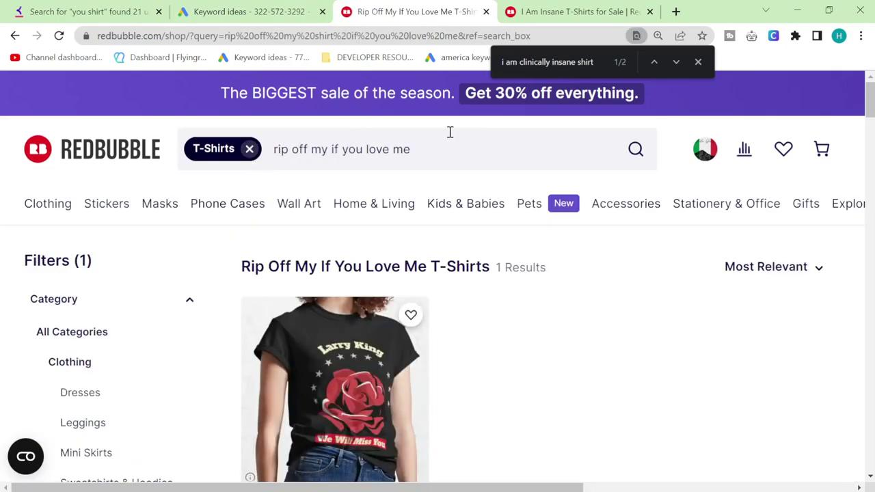
{"action": "mouse_move", "coordinate": [437, 226]}
{"action": "scroll", "coordinate": [711, 291], "scroll_direction": "down", "scroll_amount": 1}
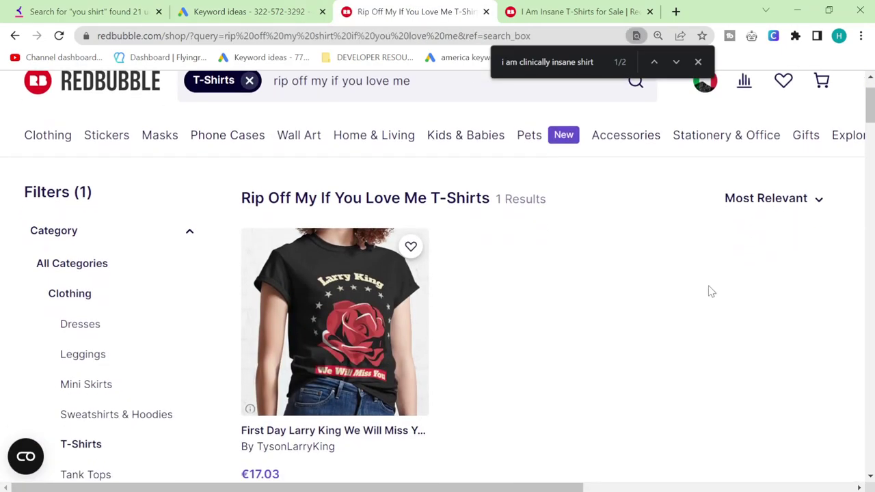
{"action": "scroll", "coordinate": [711, 292], "scroll_direction": "down", "scroll_amount": 1}
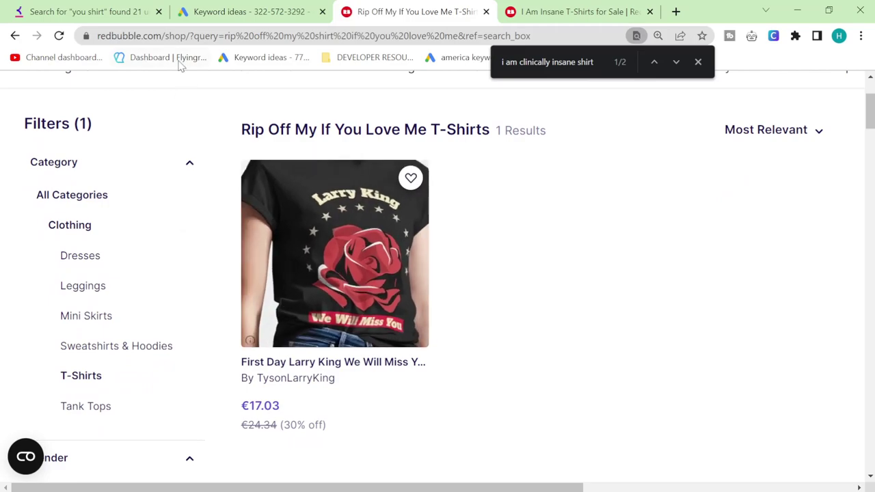
- Switch to Keyword Planner, replace the search keyword with "rip off my shirt if you love me" and get its results
{"action": "left_click", "coordinate": [251, 7]}
{"action": "left_click", "coordinate": [178, 136]}
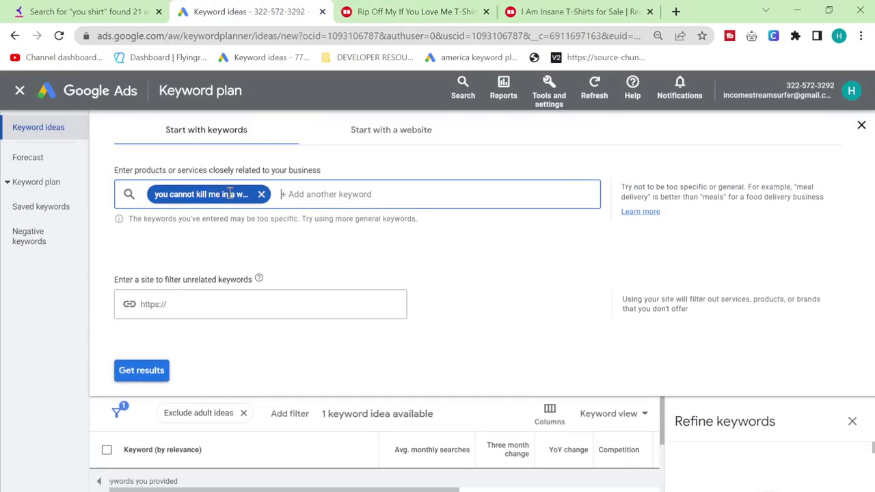
{"action": "left_click", "coordinate": [262, 195]}
{"action": "key", "text": "ctrl+v"}
{"action": "key", "text": "Return"}
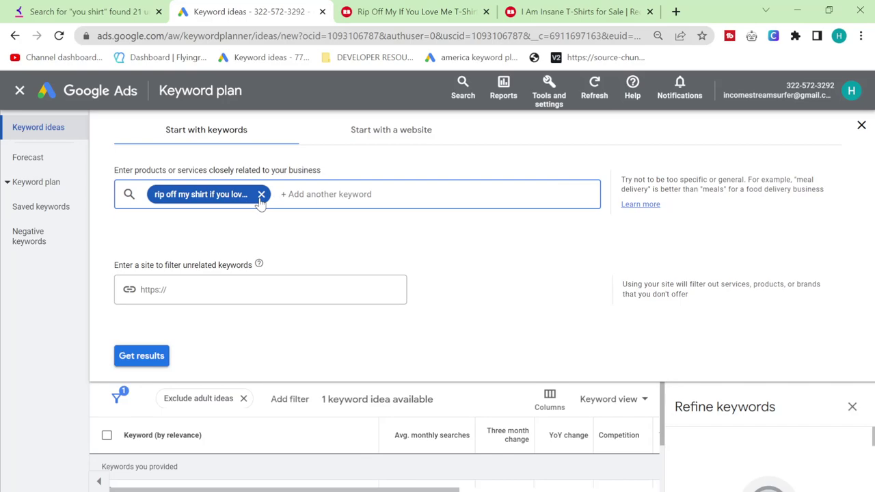
{"action": "left_click", "coordinate": [139, 365]}
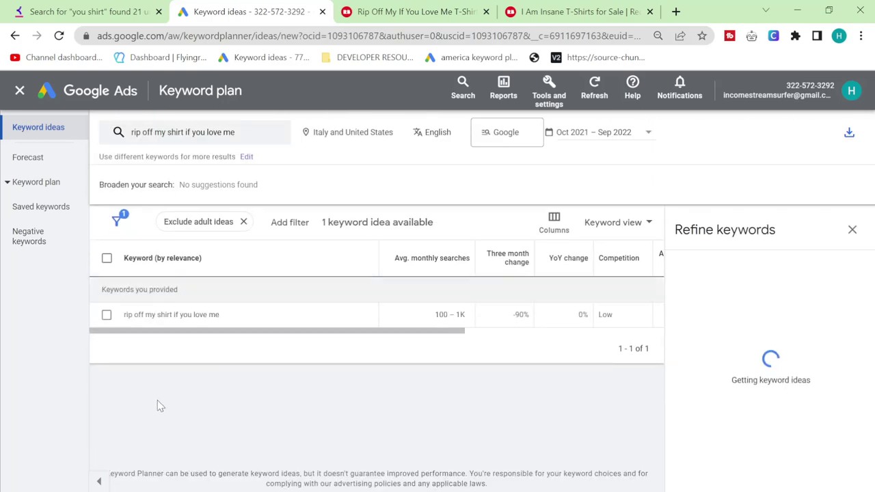
- Search Google for "rip off my shirt if you love me" in the Redbubble tab and review where the phrase appears
{"action": "left_click", "coordinate": [432, 6]}
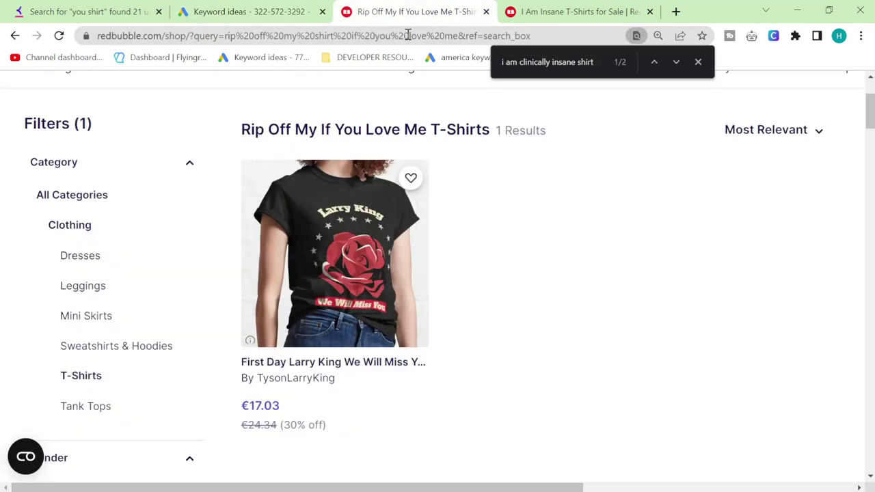
{"action": "left_click", "coordinate": [406, 34]}
{"action": "key", "text": "ctrl+v"}
{"action": "key", "text": "Return"}
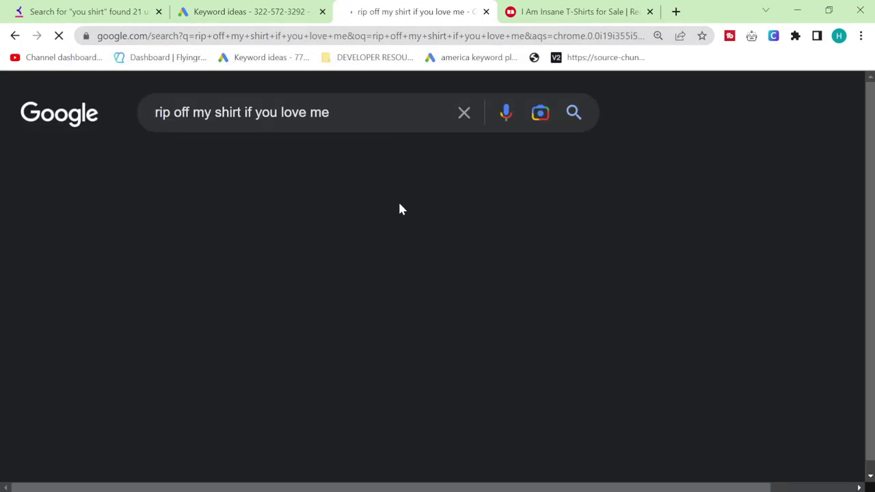
{"action": "scroll", "coordinate": [399, 209], "scroll_direction": "down", "scroll_amount": 6}
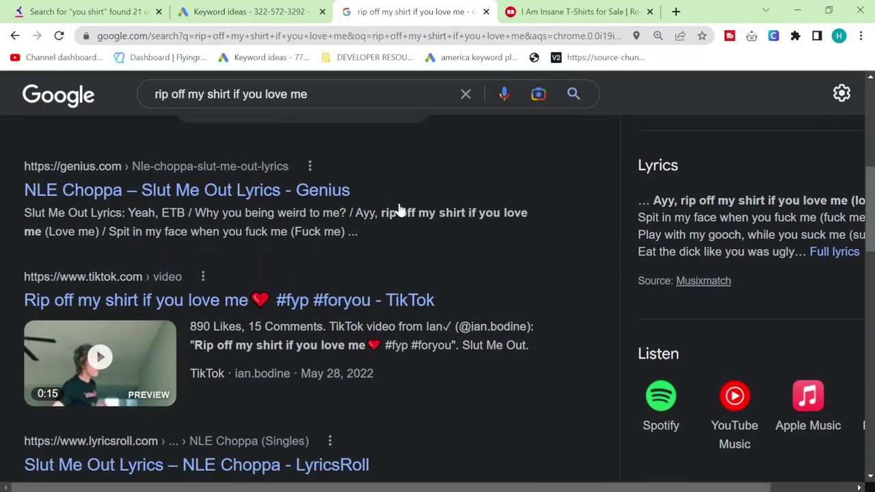
{"action": "scroll", "coordinate": [401, 209], "scroll_direction": "down", "scroll_amount": 4}
{"action": "scroll", "coordinate": [400, 210], "scroll_direction": "down", "scroll_amount": 1}
{"action": "scroll", "coordinate": [400, 209], "scroll_direction": "up", "scroll_amount": 3}
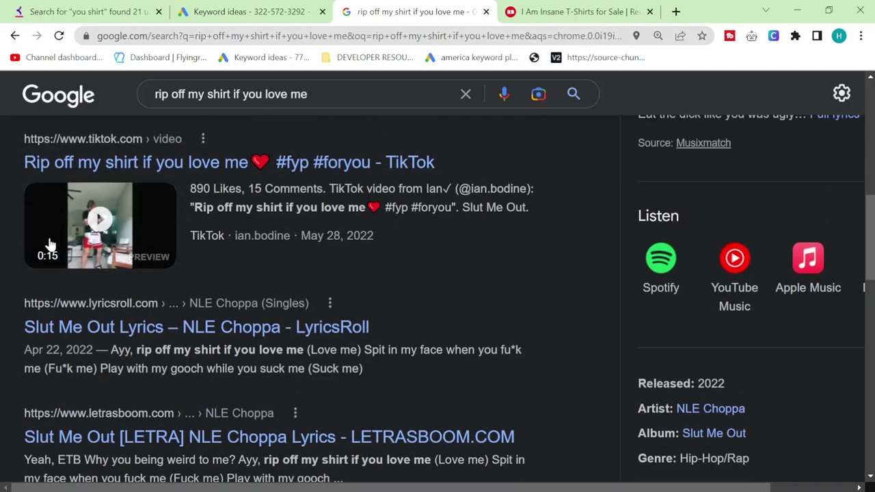
{"action": "scroll", "coordinate": [52, 241], "scroll_direction": "down", "scroll_amount": 3}
{"action": "scroll", "coordinate": [49, 236], "scroll_direction": "down", "scroll_amount": 3}
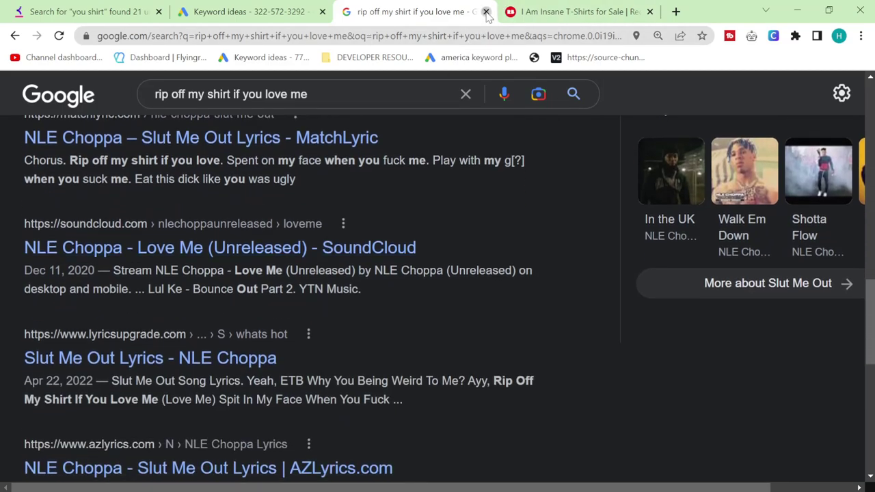
- Close the Google results, return to Keyword Tool and copy the rising keyword "i think you should leave complicated shirt"
{"action": "left_click", "coordinate": [486, 11]}
{"action": "left_click", "coordinate": [132, 5]}
{"action": "scroll", "coordinate": [176, 156], "scroll_direction": "down", "scroll_amount": 1}
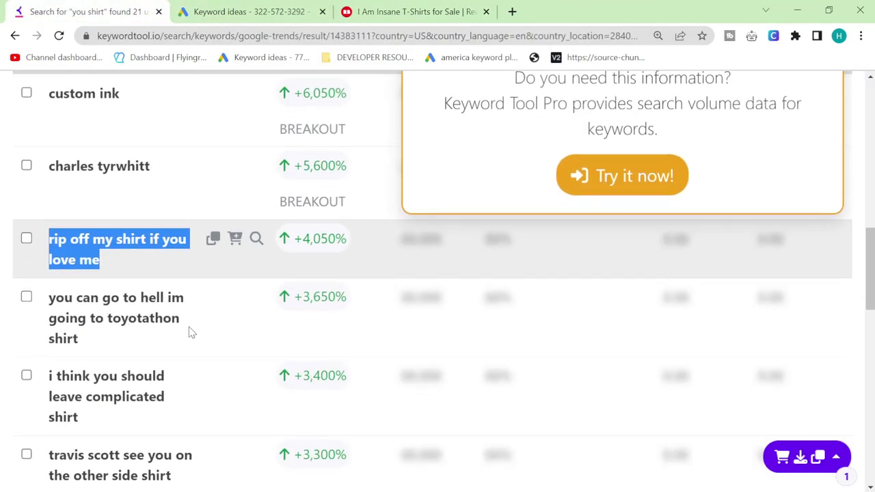
{"action": "left_click_drag", "start_coordinate": [45, 308], "coordinate": [86, 347]}
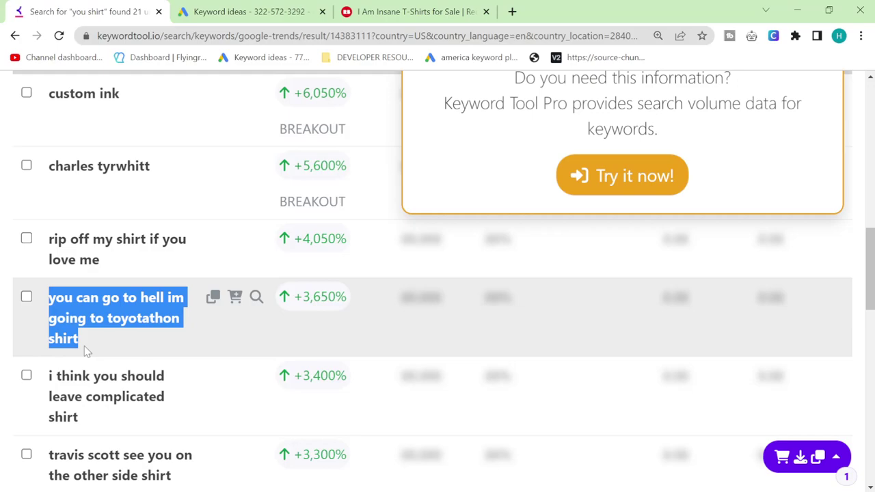
{"action": "left_click", "coordinate": [3, 299]}
{"action": "scroll", "coordinate": [2, 299], "scroll_direction": "down", "scroll_amount": 1}
{"action": "scroll", "coordinate": [2, 298], "scroll_direction": "down", "scroll_amount": 1}
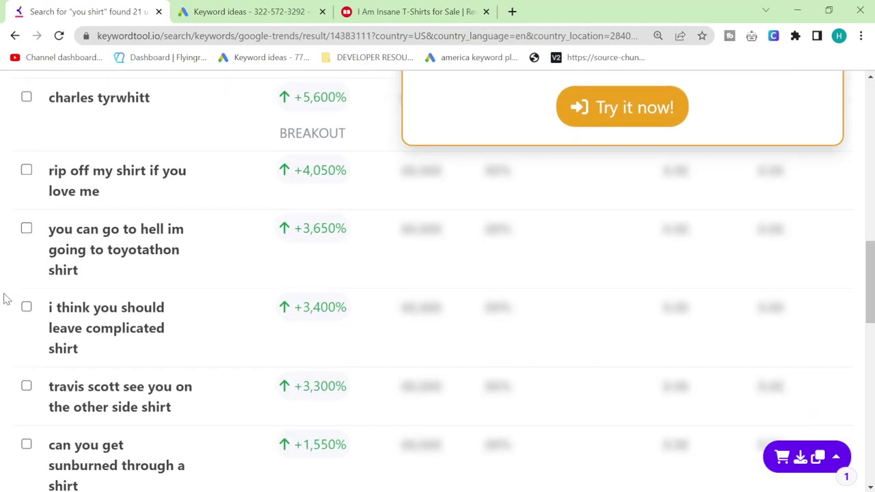
{"action": "triple_click", "coordinate": [54, 316]}
{"action": "key", "text": "ctrl+c"}
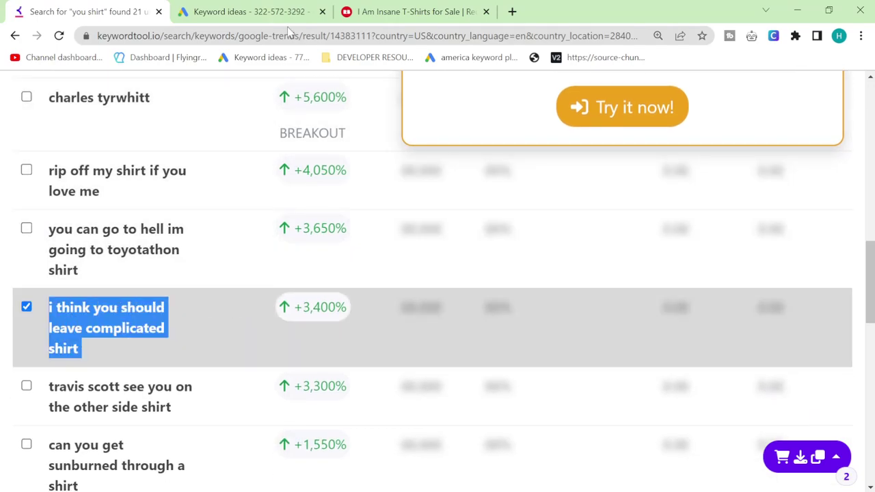
- Search Redbubble for "i think you should leave complicated shirt" and review the matching T-shirts
{"action": "left_click", "coordinate": [383, 11]}
{"action": "left_click", "coordinate": [250, 141]}
{"action": "key", "text": "ctrl+v"}
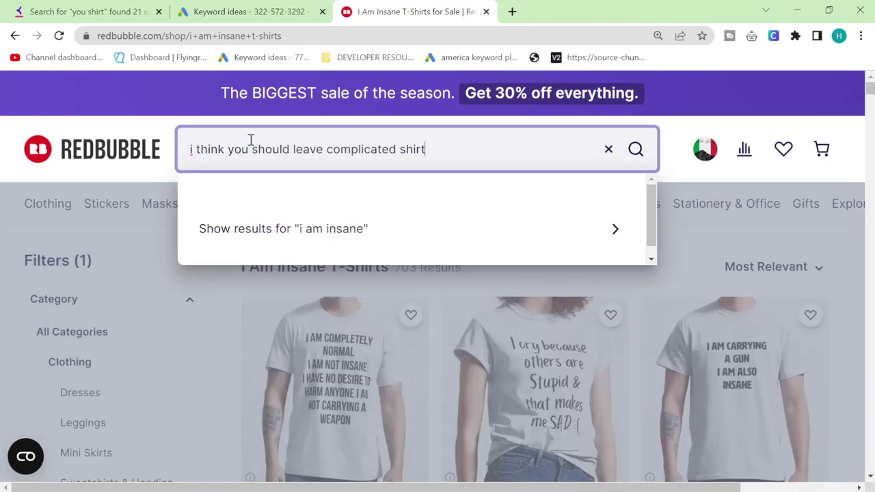
{"action": "key", "text": "Return"}
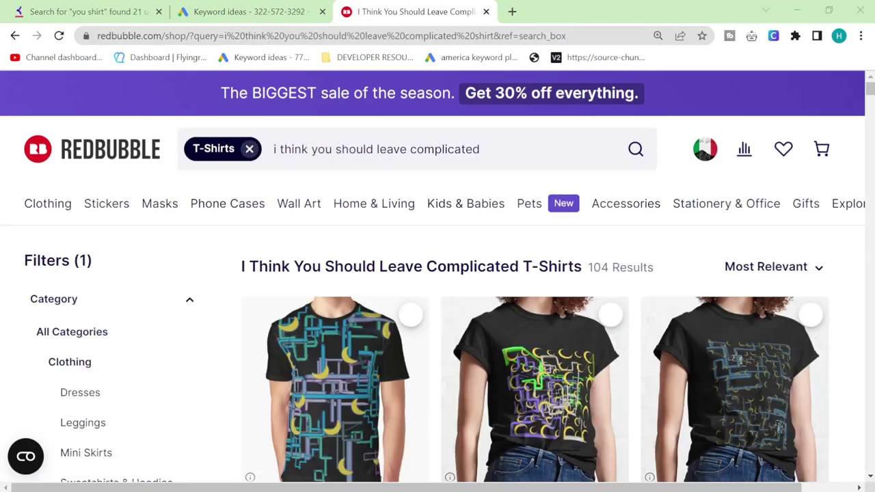
{"action": "scroll", "coordinate": [367, 236], "scroll_direction": "down", "scroll_amount": 5}
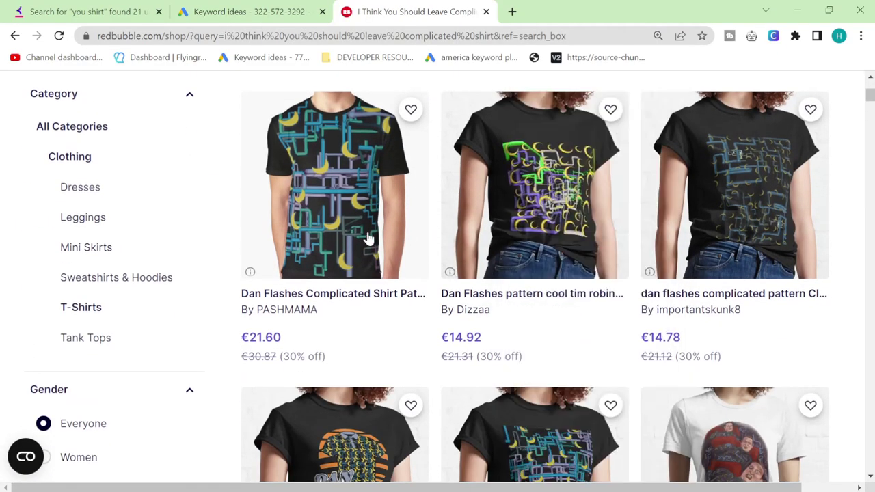
- Go back to the rising keywords in Keyword Tool and copy "you complete mess shirt"
{"action": "key", "text": "ctrl+1"}
{"action": "scroll", "coordinate": [206, 288], "scroll_direction": "down", "scroll_amount": 2}
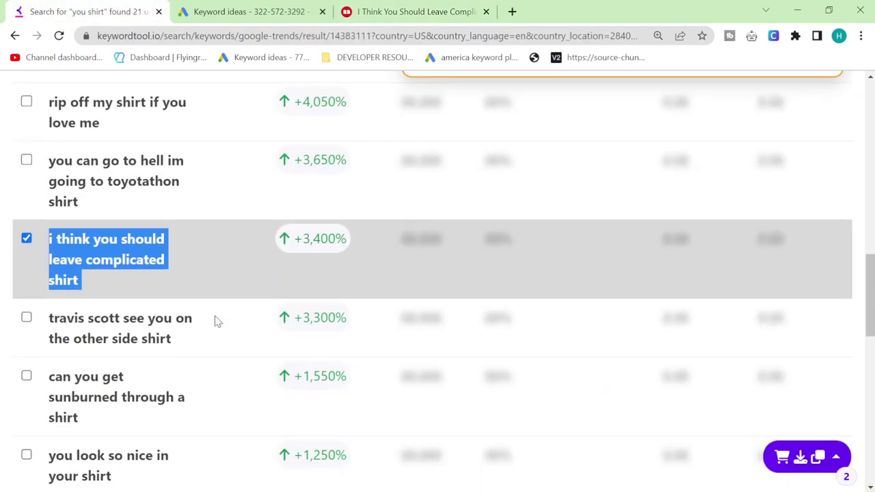
{"action": "scroll", "coordinate": [147, 328], "scroll_direction": "down", "scroll_amount": 1}
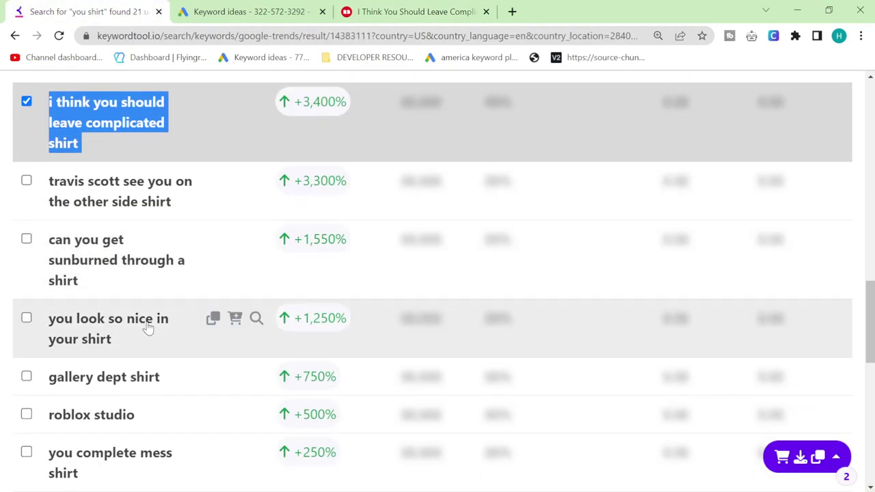
{"action": "scroll", "coordinate": [147, 328], "scroll_direction": "down", "scroll_amount": 2}
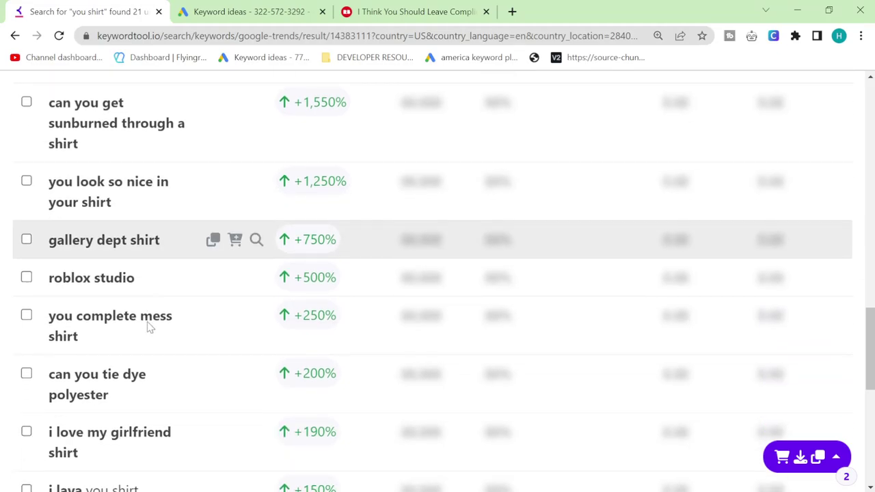
{"action": "triple_click", "coordinate": [147, 329]}
{"action": "key", "text": "ctrl+c"}
- Replace the Redbubble query with "you complete mess shirt" and review the T-shirt results
{"action": "key", "text": "ctrl+3"}
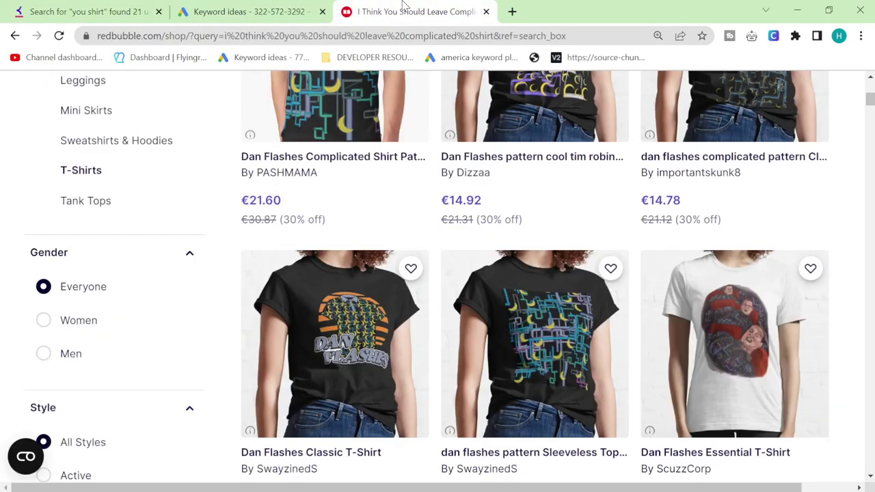
{"action": "scroll", "coordinate": [235, 135], "scroll_direction": "up", "scroll_amount": 10}
{"action": "double_click", "coordinate": [250, 151]}
{"action": "key", "text": "ctrl+a"}
{"action": "key", "text": "ctrl+v"}
{"action": "key", "text": "Return"}
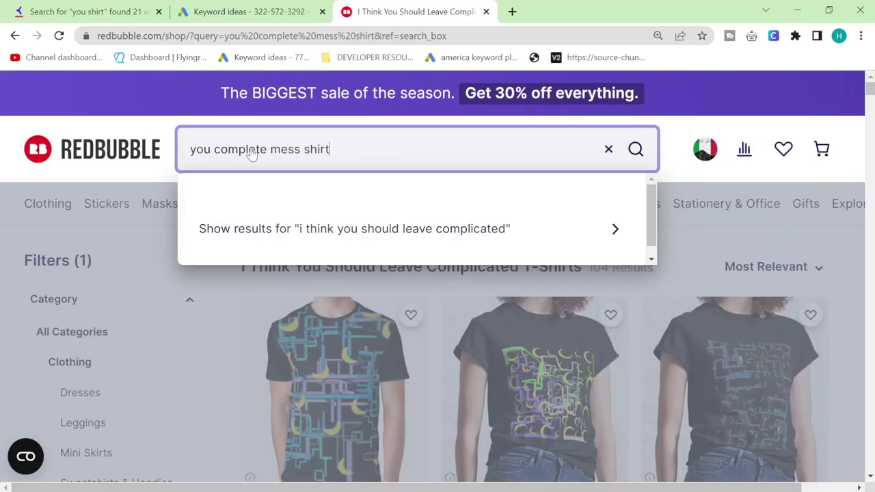
{"action": "scroll", "coordinate": [340, 257], "scroll_direction": "down", "scroll_amount": 2}
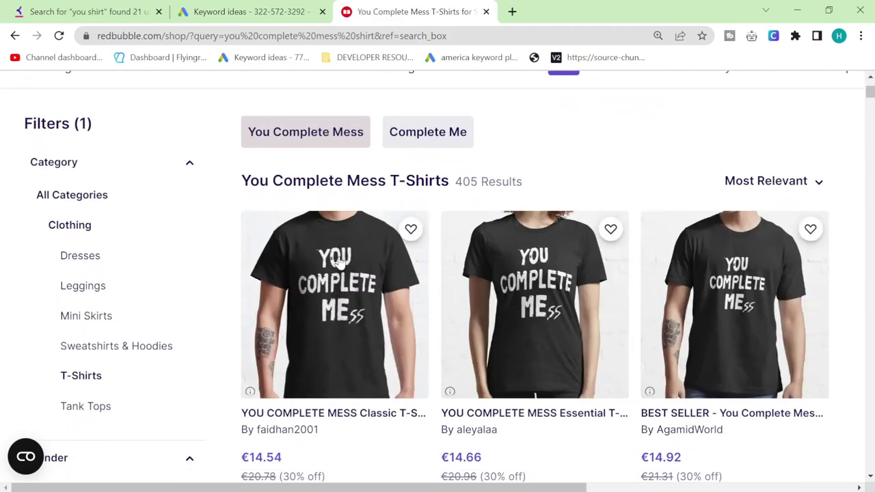
- Return to Keyword Tool and examine the remaining rising keywords for "you shirt"
{"action": "left_click", "coordinate": [67, 9]}
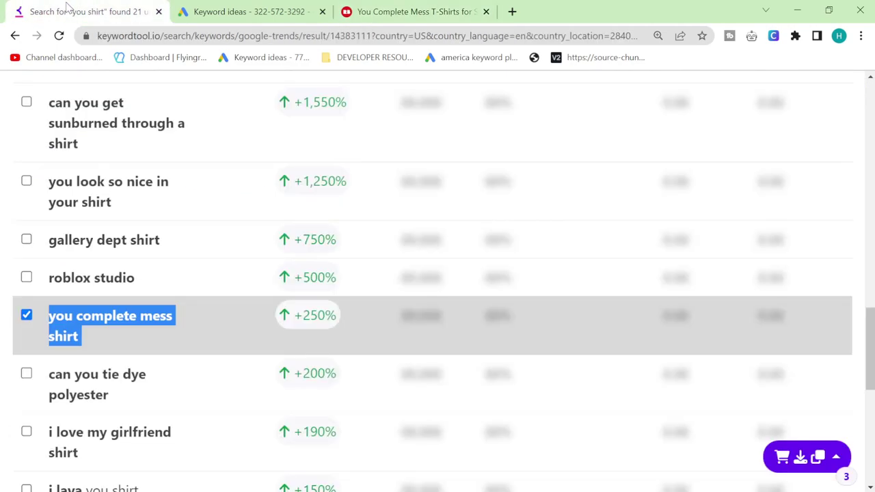
{"action": "scroll", "coordinate": [258, 353], "scroll_direction": "down", "scroll_amount": 3}
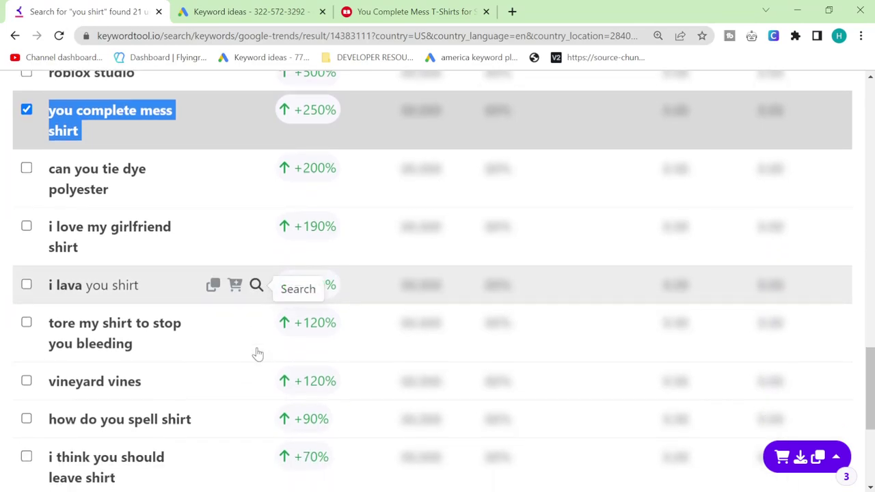
{"action": "scroll", "coordinate": [259, 353], "scroll_direction": "down", "scroll_amount": 2}
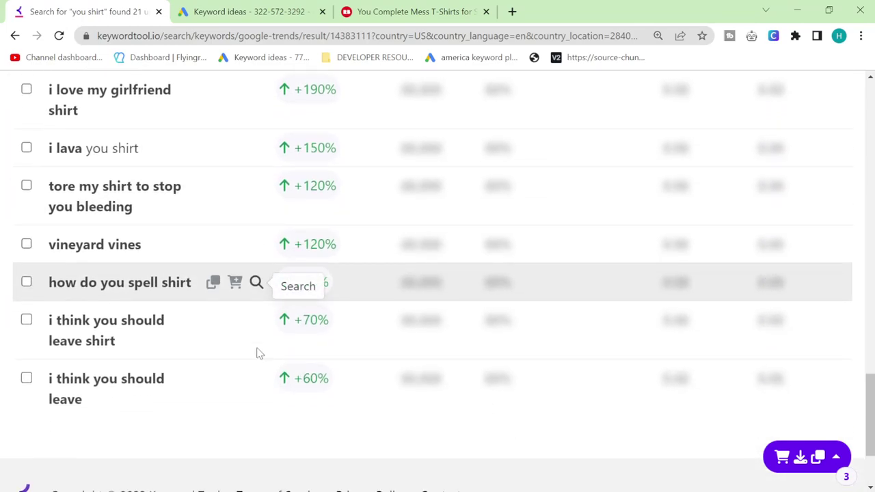
- Search Keyword Tool's Google Trends keywords for "stupid shirt" in place of "you shirt"
{"action": "scroll", "coordinate": [259, 353], "scroll_direction": "up", "scroll_amount": 15}
{"action": "left_click_drag", "start_coordinate": [271, 211], "coordinate": [3, 217]}
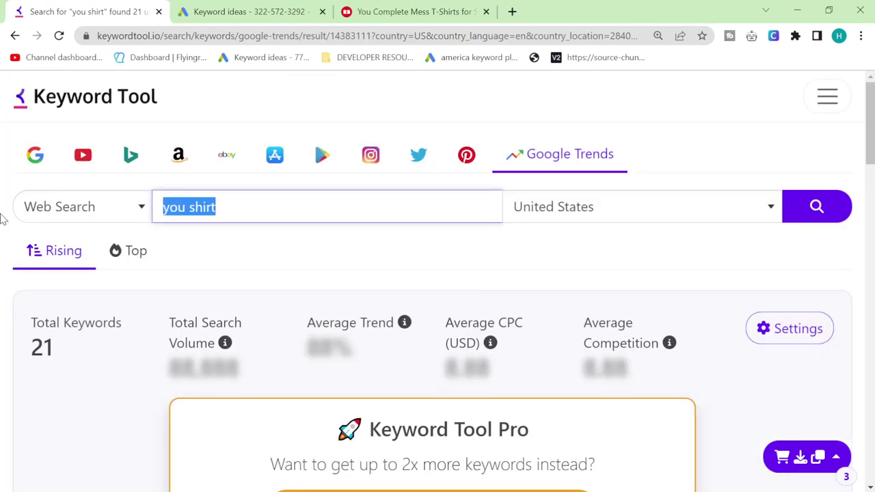
{"action": "type", "text": "stupid shirt"}
{"action": "key", "text": "Return"}
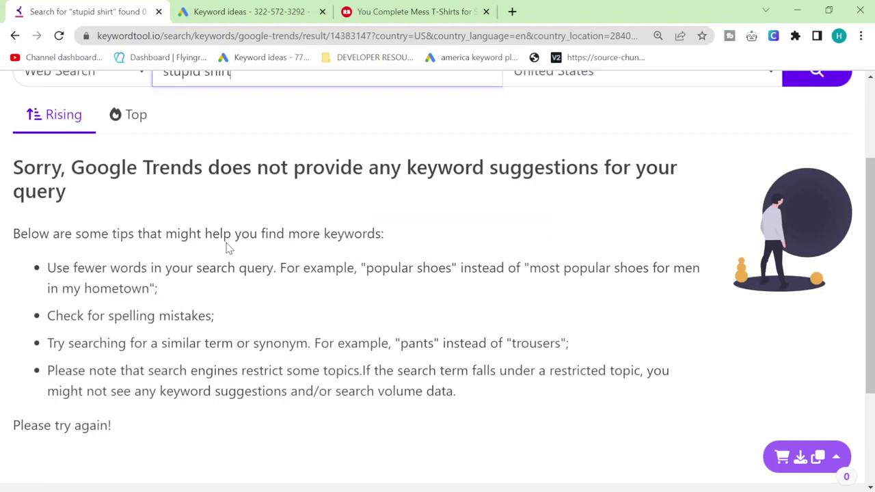
- Search Keyword Tool for "like shirt" and copy the rising keyword "heartbreak feels good in a place like this shirt"
{"action": "scroll", "coordinate": [253, 226], "scroll_direction": "up", "scroll_amount": 2}
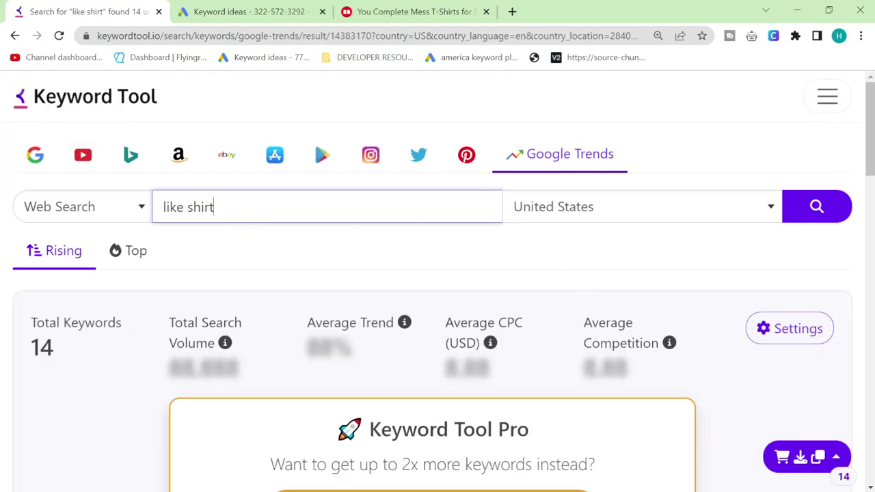
{"action": "scroll", "coordinate": [571, 322], "scroll_direction": "down", "scroll_amount": 5}
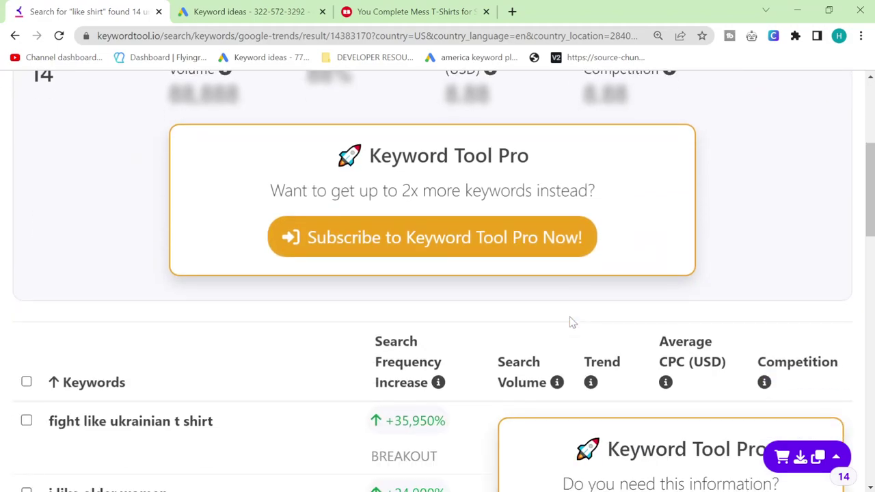
{"action": "scroll", "coordinate": [570, 322], "scroll_direction": "down", "scroll_amount": 3}
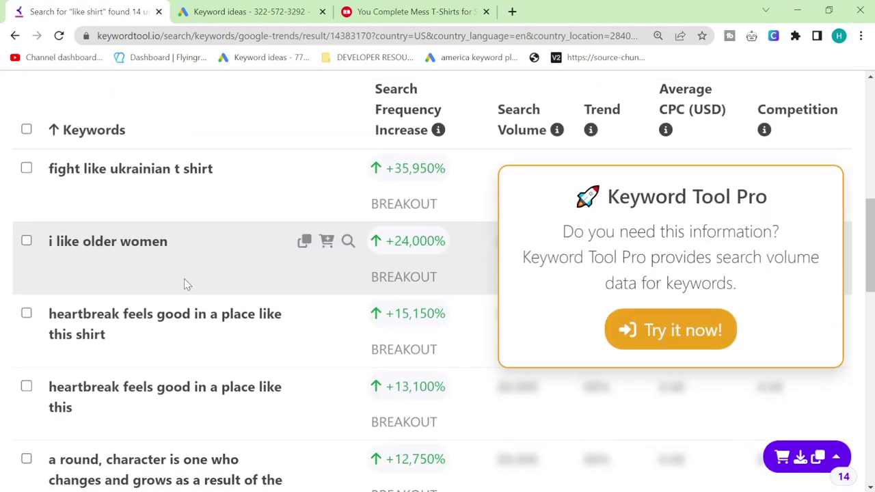
{"action": "triple_click", "coordinate": [166, 296]}
{"action": "key", "text": "ctrl+c"}
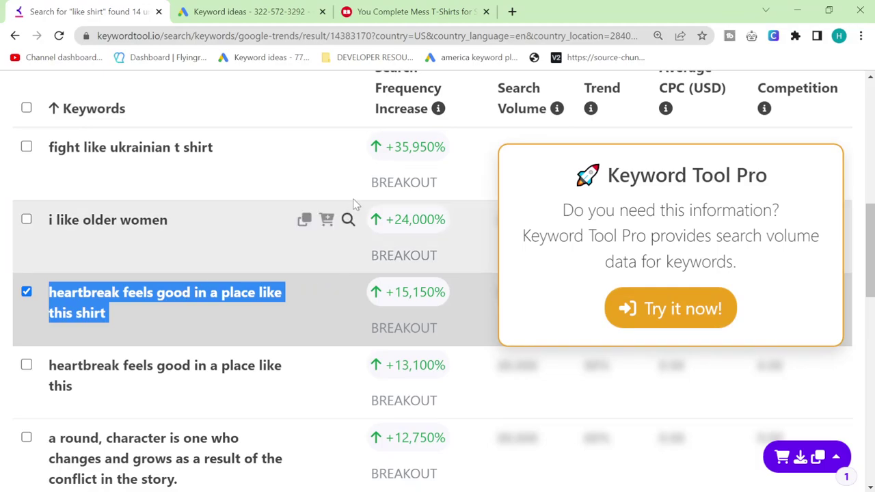
- Search Redbubble for "heartbreak feels good in a place like this shirt" in place of the previous query
{"action": "left_click", "coordinate": [352, 12]}
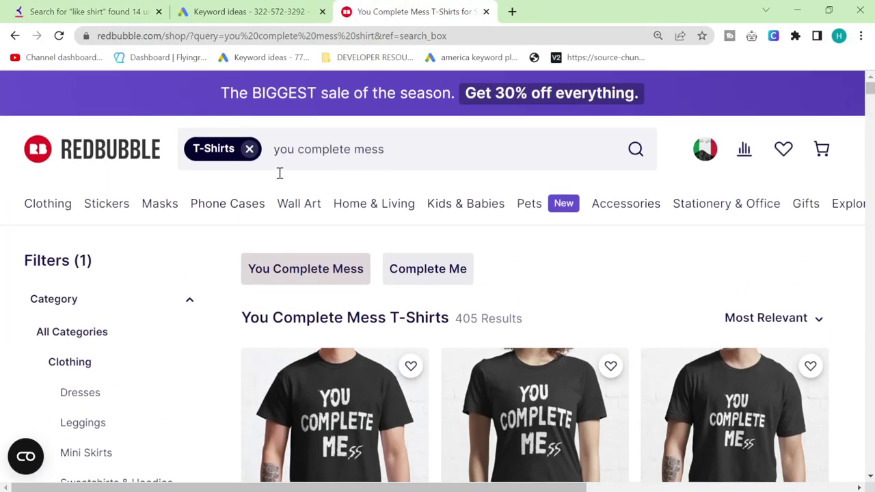
{"action": "left_click", "coordinate": [251, 154]}
{"action": "key", "text": "ctrl+a"}
{"action": "key", "text": "ctrl+v"}
{"action": "key", "text": "Return"}
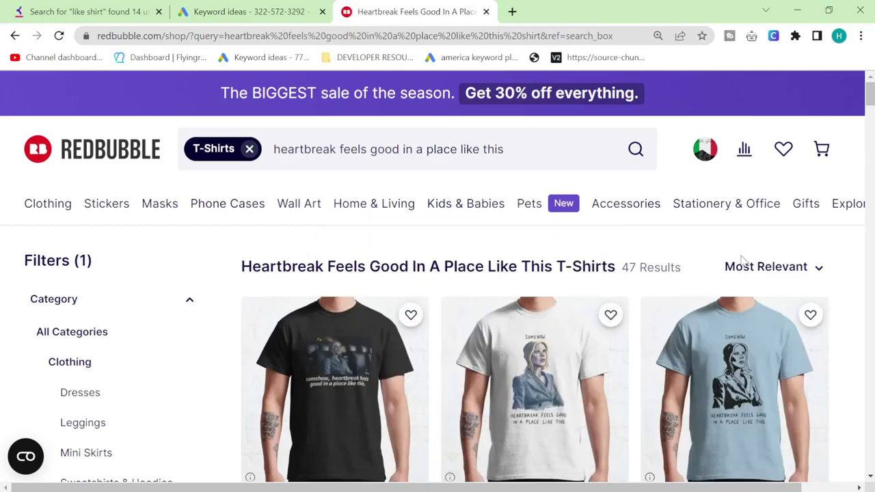
- Return to the "like shirt" keywords in Keyword Tool and copy "you look like the 4th of july shirt"
{"action": "left_click", "coordinate": [240, 10]}
{"action": "left_click", "coordinate": [106, 7]}
{"action": "scroll", "coordinate": [158, 348], "scroll_direction": "down", "scroll_amount": 2}
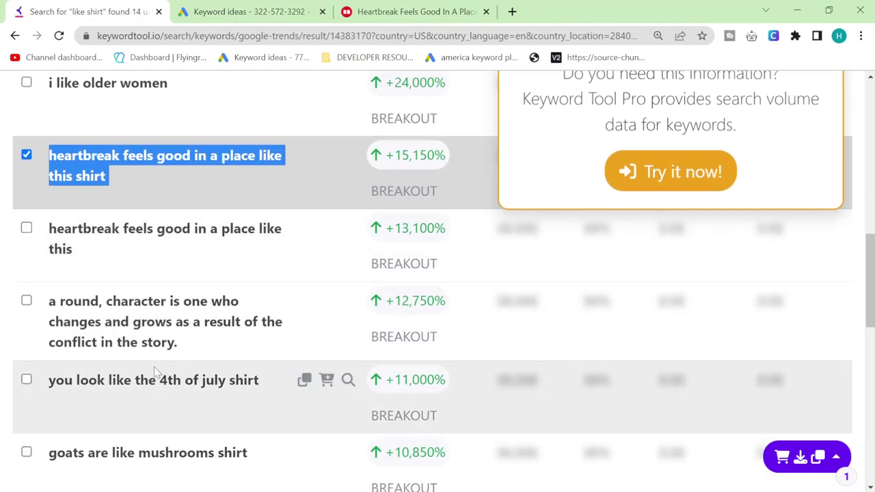
{"action": "left_click", "coordinate": [130, 388]}
{"action": "triple_click", "coordinate": [130, 389]}
{"action": "key", "text": "ctrl+c"}
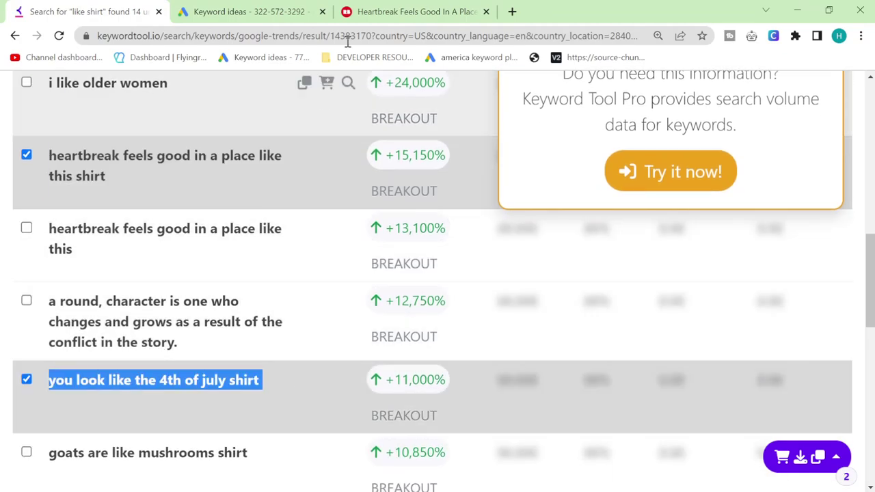
- Search Redbubble for "you look like the 4th of july shirt" in place of the heartbreak query
{"action": "left_click", "coordinate": [382, 11]}
{"action": "triple_click", "coordinate": [231, 168]}
{"action": "key", "text": "ctrl+v"}
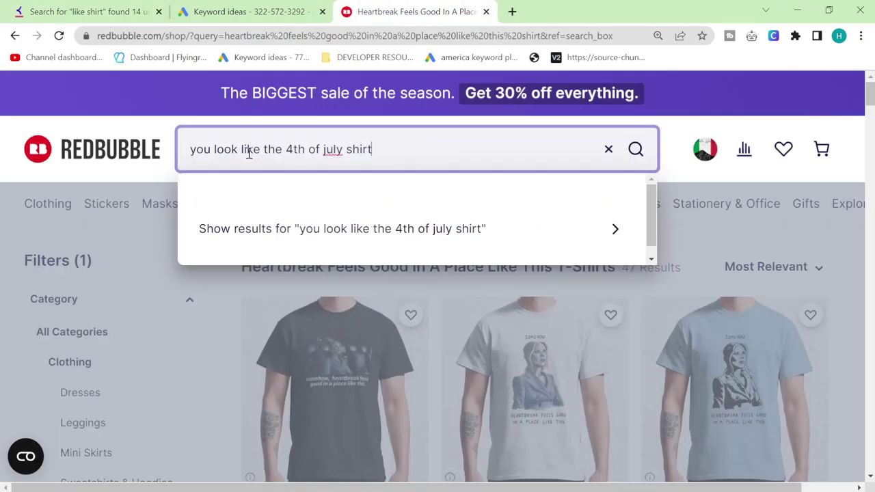
{"action": "key", "text": "Return"}
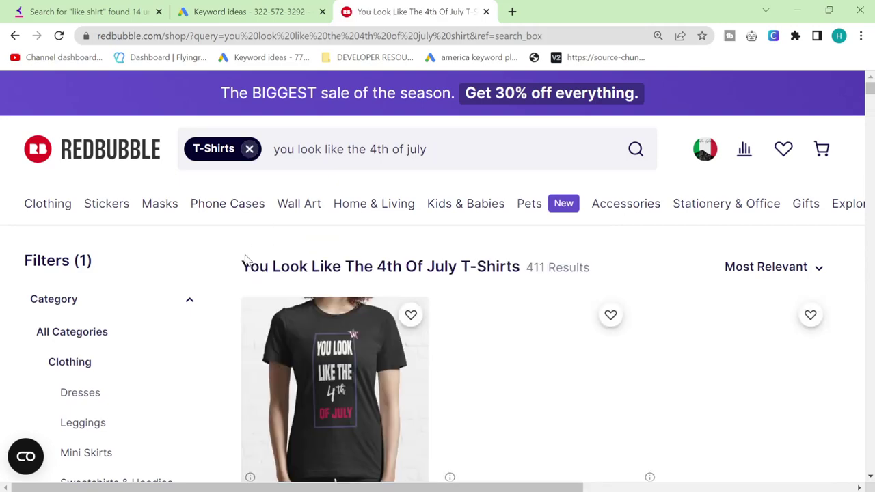
- Go back to Keyword Tool and copy the rising keyword "goats are like mushrooms shirt"
{"action": "left_click", "coordinate": [92, 11]}
{"action": "scroll", "coordinate": [205, 253], "scroll_direction": "down", "scroll_amount": 1}
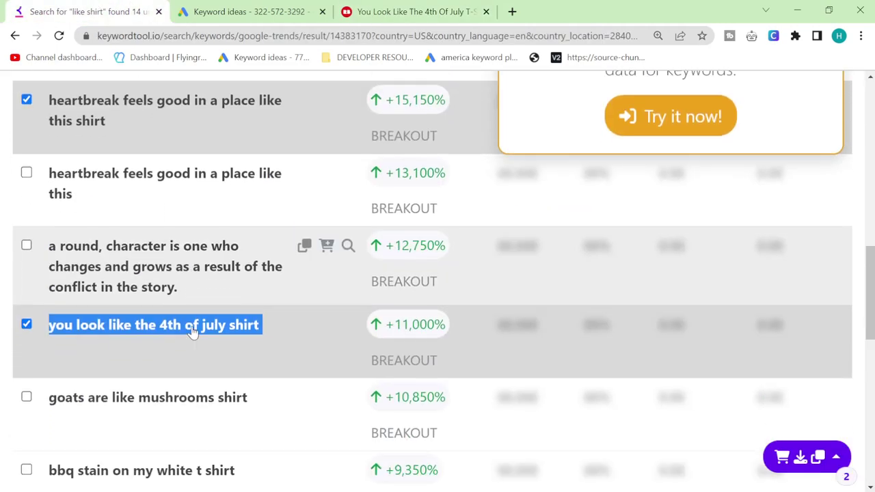
{"action": "left_click", "coordinate": [150, 383]}
{"action": "triple_click", "coordinate": [151, 383]}
{"action": "key", "text": "ctrl+c"}
- Switch to Redbubble and search for "goats are like mushrooms shirt" in place of the previous query
{"action": "left_click", "coordinate": [351, 13]}
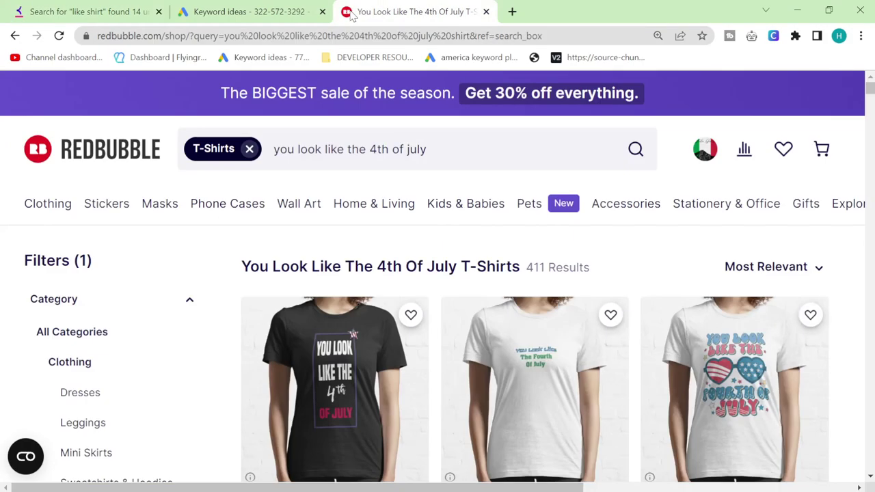
{"action": "triple_click", "coordinate": [250, 164]}
{"action": "key", "text": "ctrl+v"}
{"action": "key", "text": "Return"}
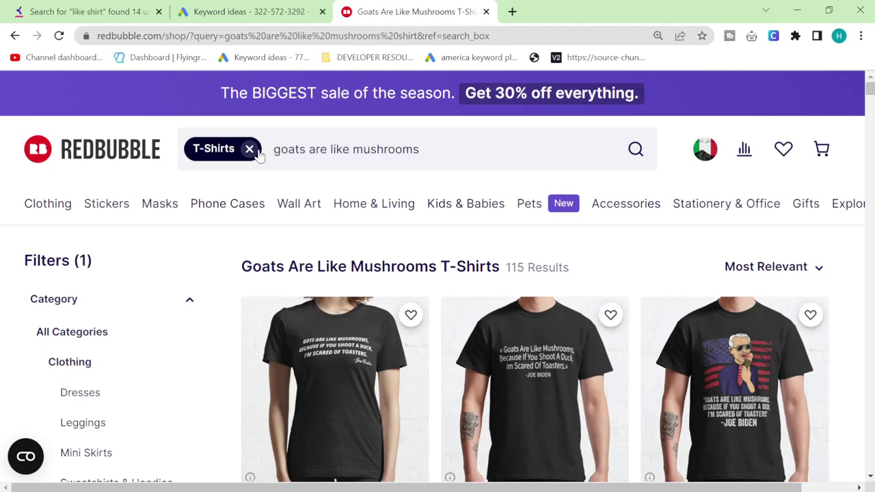
- Get Keyword Planner results for "goats are like mushrooms shirt" in place of the previous keyword, and return to the Redbubble results
{"action": "left_click", "coordinate": [254, 8]}
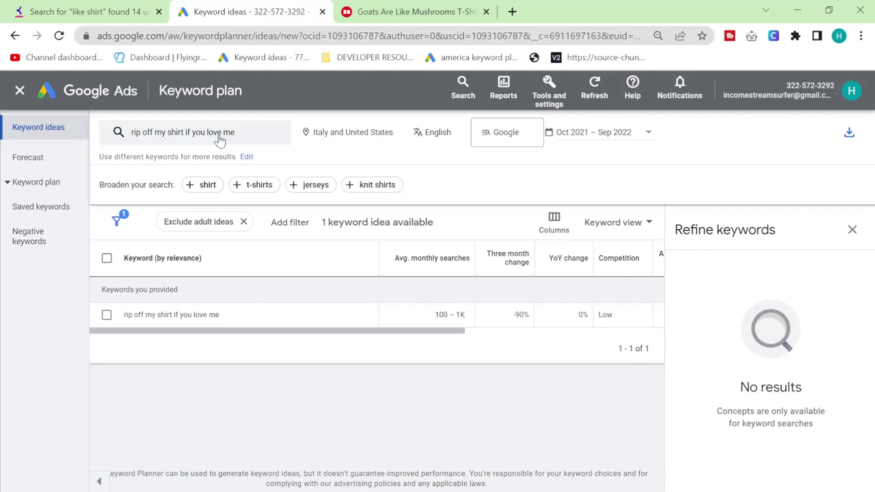
{"action": "left_click", "coordinate": [217, 139]}
{"action": "left_click", "coordinate": [261, 195]}
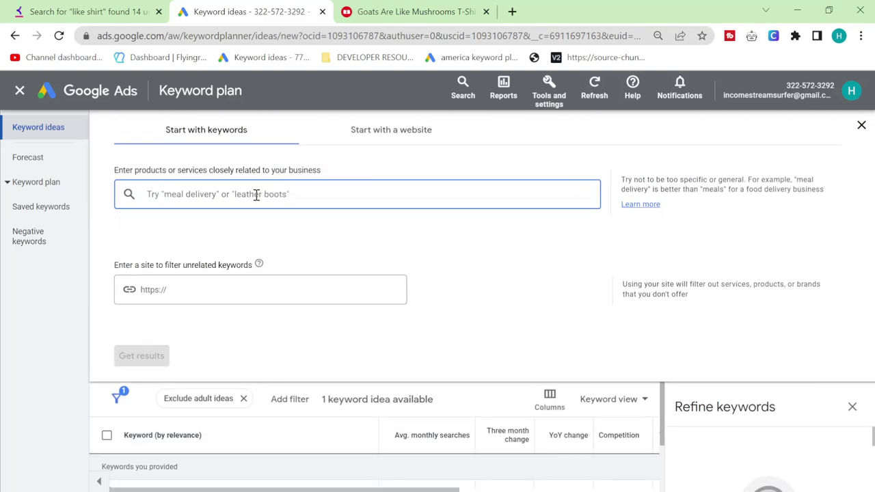
{"action": "type", "text": "goats are like mushrooms"}
{"action": "key", "text": "Return"}
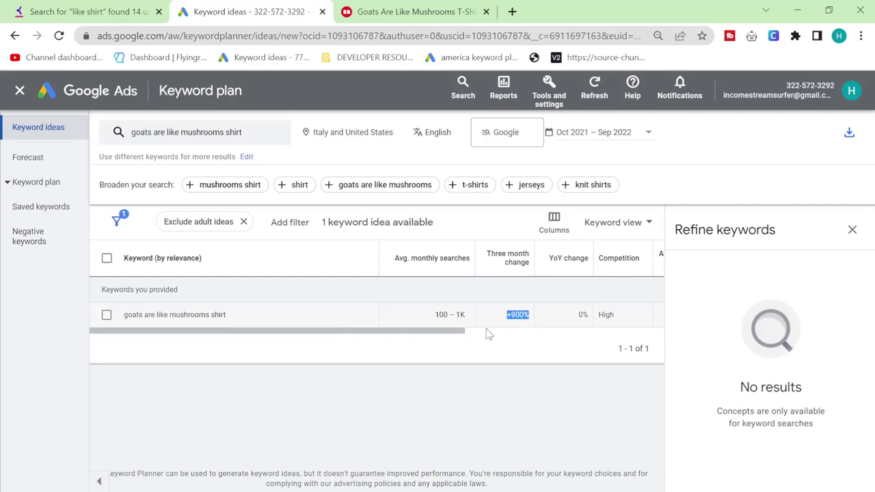
{"action": "left_click", "coordinate": [345, 10]}
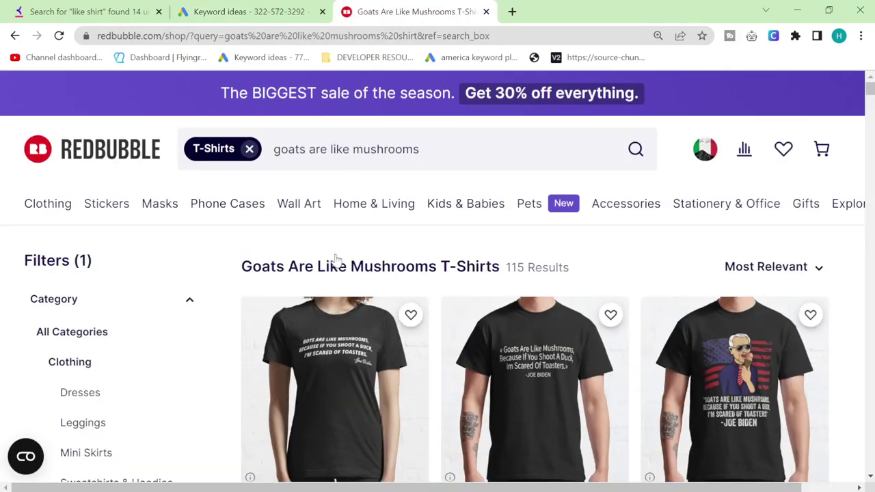
- Go back to the Keyword Tool results and copy the rising keyword "if you dont like me you should get tested shirt"
{"action": "scroll", "coordinate": [230, 246], "scroll_direction": "down", "scroll_amount": 4}
{"action": "scroll", "coordinate": [290, 294], "scroll_direction": "up", "scroll_amount": 4}
{"action": "left_click", "coordinate": [88, 12]}
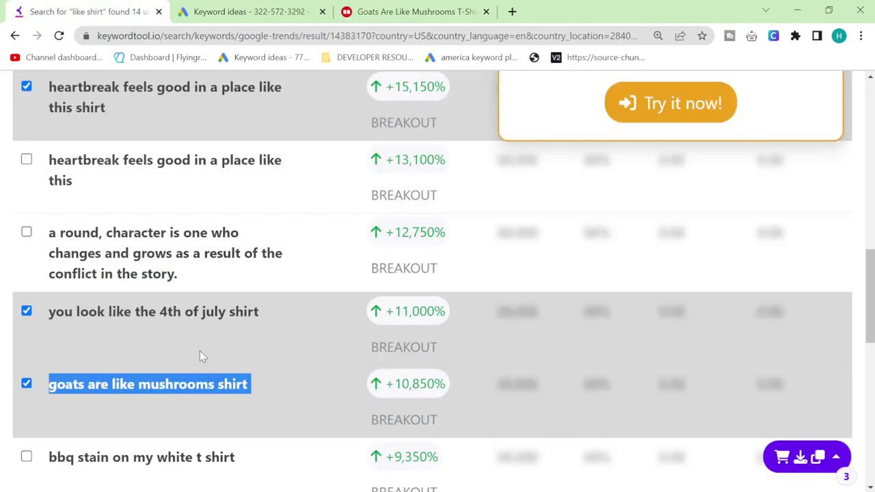
{"action": "scroll", "coordinate": [184, 348], "scroll_direction": "down", "scroll_amount": 2}
{"action": "scroll", "coordinate": [118, 335], "scroll_direction": "down", "scroll_amount": 3}
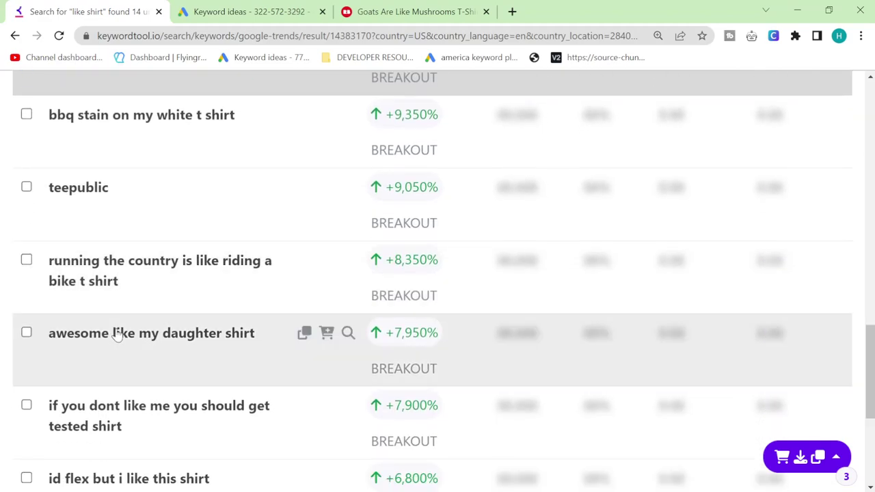
{"action": "scroll", "coordinate": [118, 335], "scroll_direction": "down", "scroll_amount": 1}
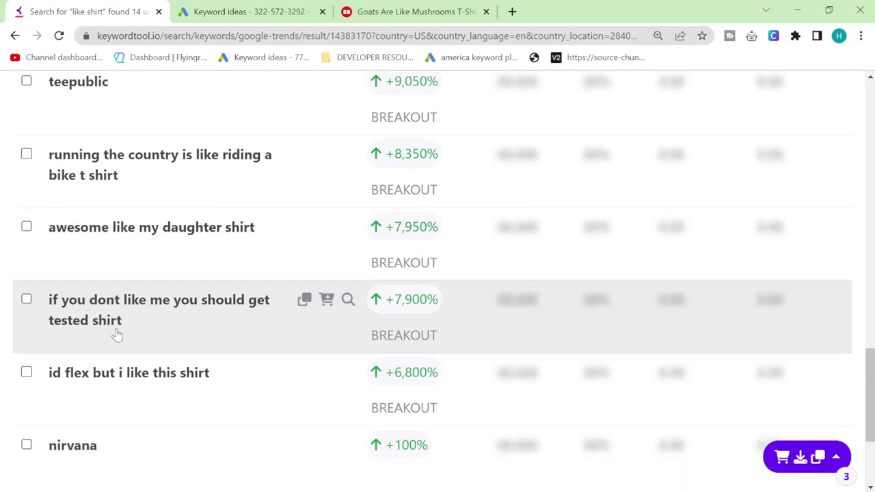
{"action": "scroll", "coordinate": [116, 334], "scroll_direction": "down", "scroll_amount": 1}
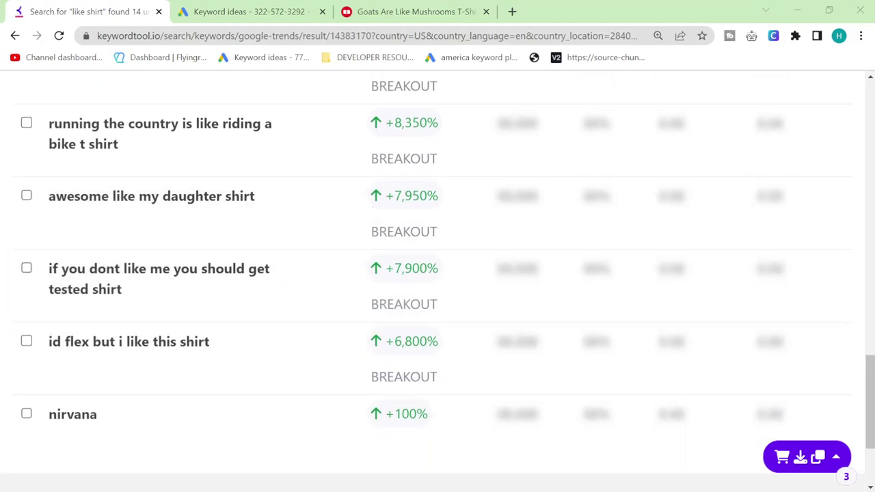
{"action": "triple_click", "coordinate": [86, 289]}
{"action": "key", "text": "ctrl+c"}
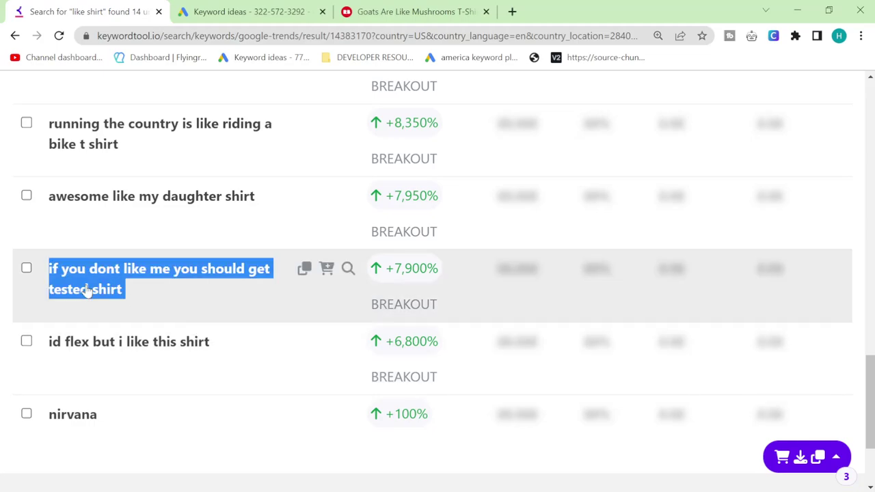
- Search Redbubble for "if you dont like me you should get tested shirt" in place of the goats query and look over the results
{"action": "left_click", "coordinate": [382, 14]}
{"action": "left_click", "coordinate": [250, 148]}
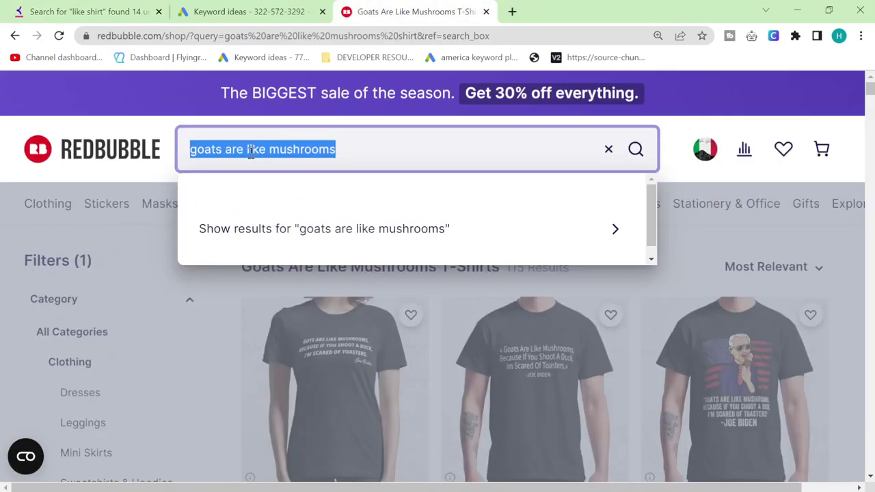
{"action": "key", "text": "ctrl+v"}
{"action": "key", "text": "Return"}
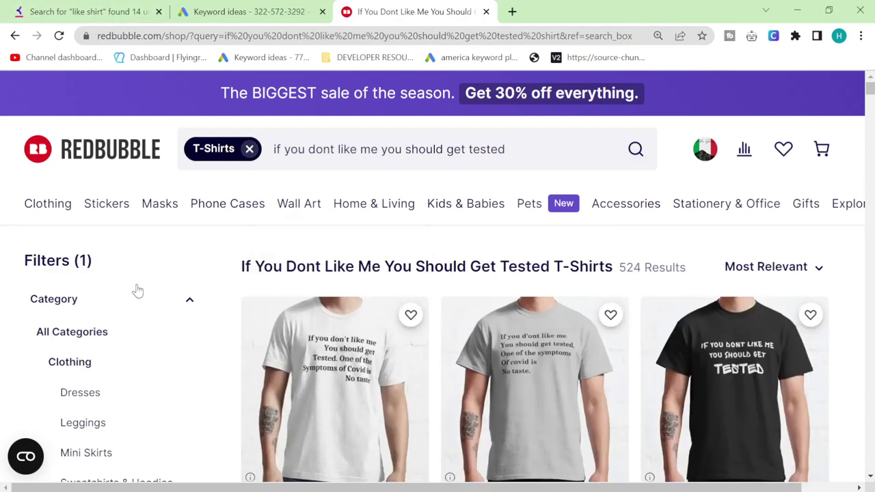
{"action": "scroll", "coordinate": [137, 292], "scroll_direction": "down", "scroll_amount": 2}
- Return to Keyword Tool and copy the rising keyword "id flex but i like this shirt"
{"action": "key", "text": "ctrl+1"}
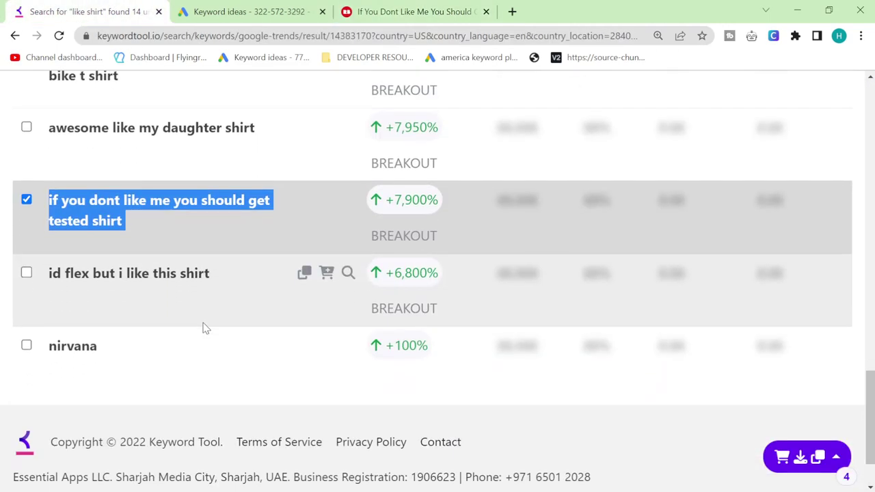
{"action": "scroll", "coordinate": [202, 328], "scroll_direction": "down", "scroll_amount": 1}
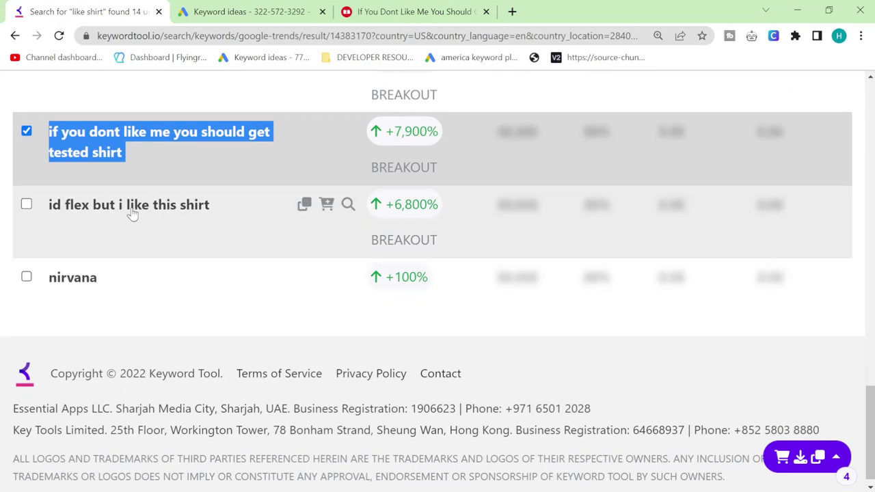
{"action": "left_click", "coordinate": [164, 203]}
{"action": "key", "text": "ctrl+c"}
- Switch to Redbubble and search for "id flex but i like this shirt" in place of the previous query
{"action": "key", "text": "ctrl+3"}
{"action": "scroll", "coordinate": [335, 161], "scroll_direction": "up", "scroll_amount": 1}
{"action": "scroll", "coordinate": [335, 160], "scroll_direction": "up", "scroll_amount": 2}
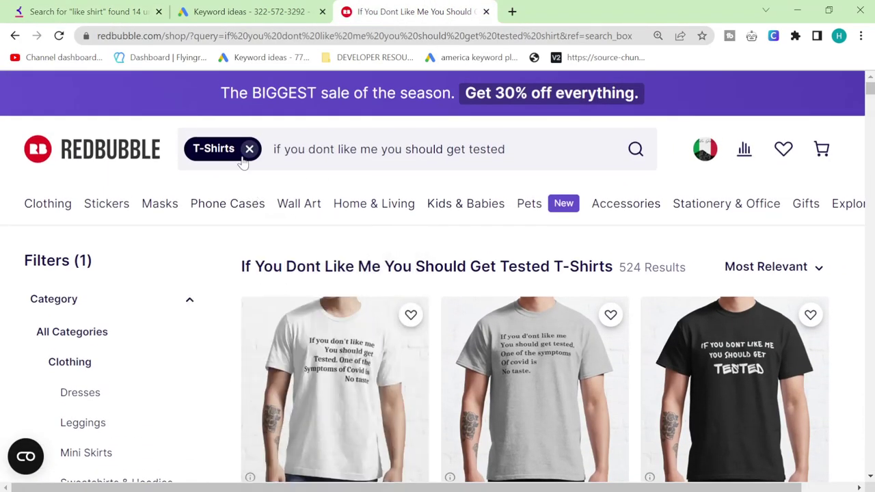
{"action": "triple_click", "coordinate": [244, 149]}
{"action": "key", "text": "ctrl+v"}
{"action": "key", "text": "Return"}
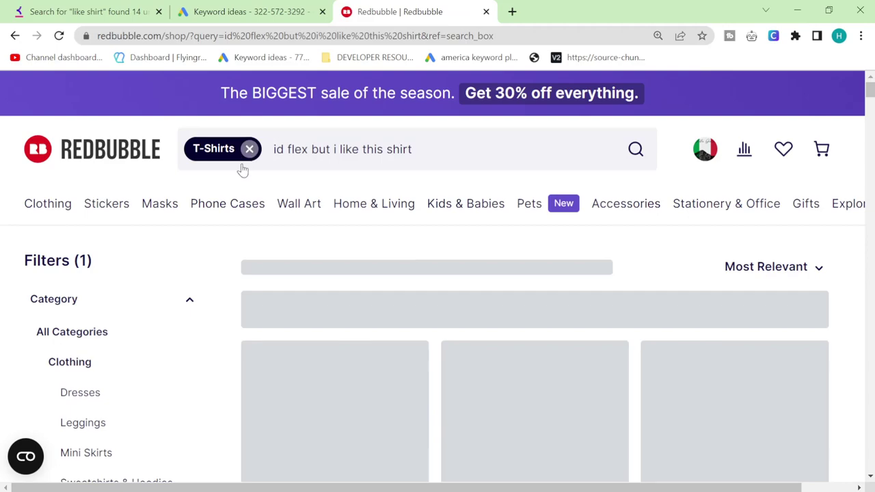
- Get Keyword Planner results for "id flex but i like this shirt" in place of the goats keyword
{"action": "left_click", "coordinate": [221, 12]}
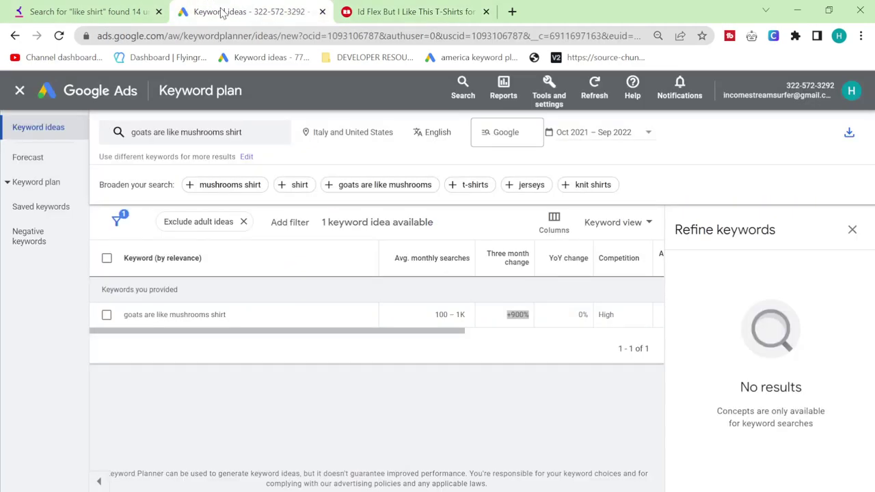
{"action": "left_click", "coordinate": [248, 134]}
{"action": "left_click", "coordinate": [261, 193]}
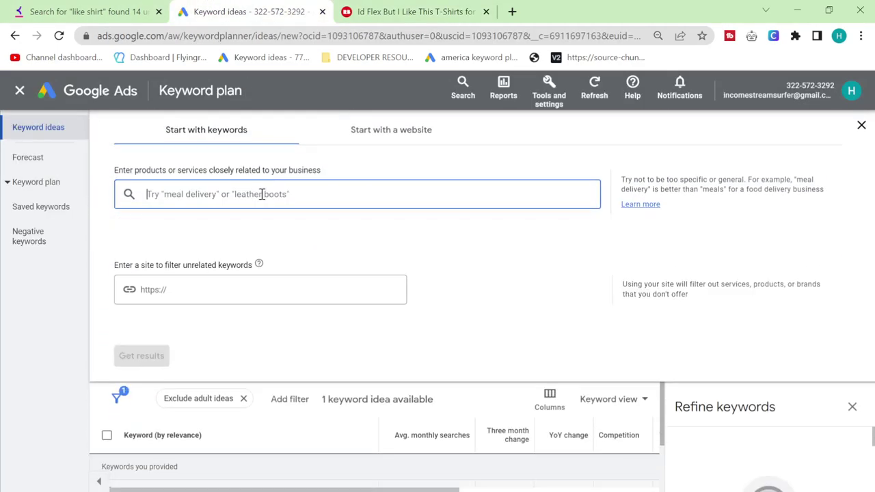
{"action": "key", "text": "ctrl+v"}
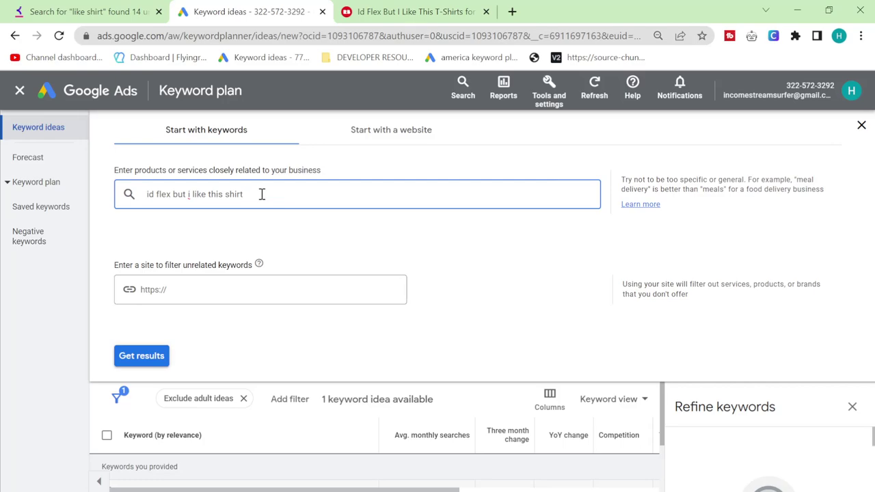
{"action": "key", "text": "Return"}
{"action": "left_click", "coordinate": [162, 362]}
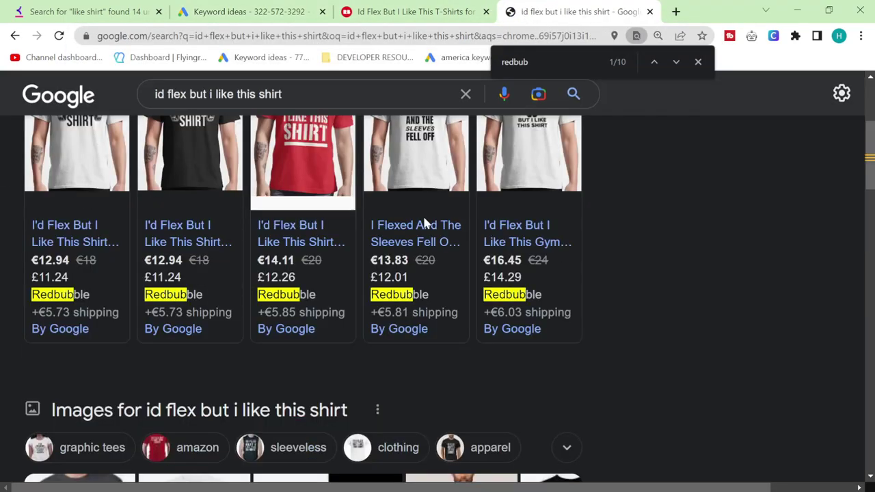
- Examine the Google results for "id flex but i like this shirt" to see which stores list competing shirts, including Redbubble
{"action": "scroll", "coordinate": [410, 239], "scroll_direction": "down", "scroll_amount": 15}
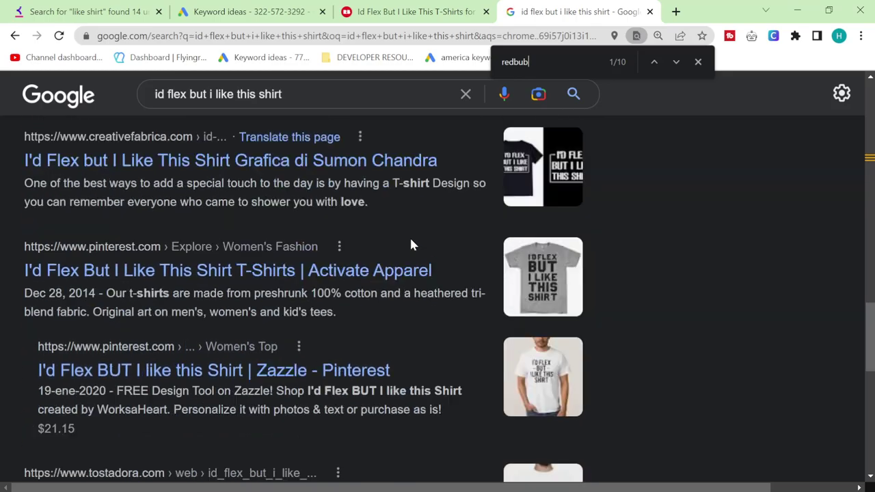
{"action": "scroll", "coordinate": [411, 244], "scroll_direction": "down", "scroll_amount": 8}
{"action": "scroll", "coordinate": [406, 245], "scroll_direction": "up", "scroll_amount": 15}
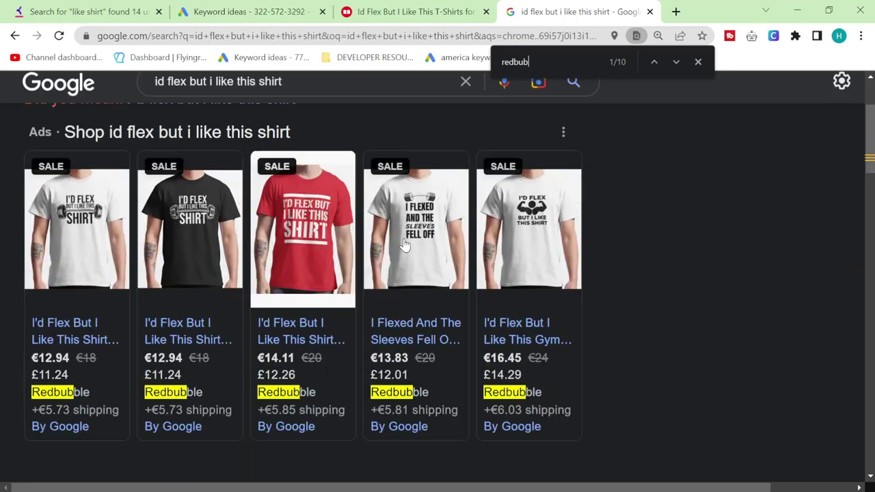
{"action": "scroll", "coordinate": [404, 245], "scroll_direction": "up", "scroll_amount": 2}
{"action": "scroll", "coordinate": [402, 238], "scroll_direction": "down", "scroll_amount": 10}
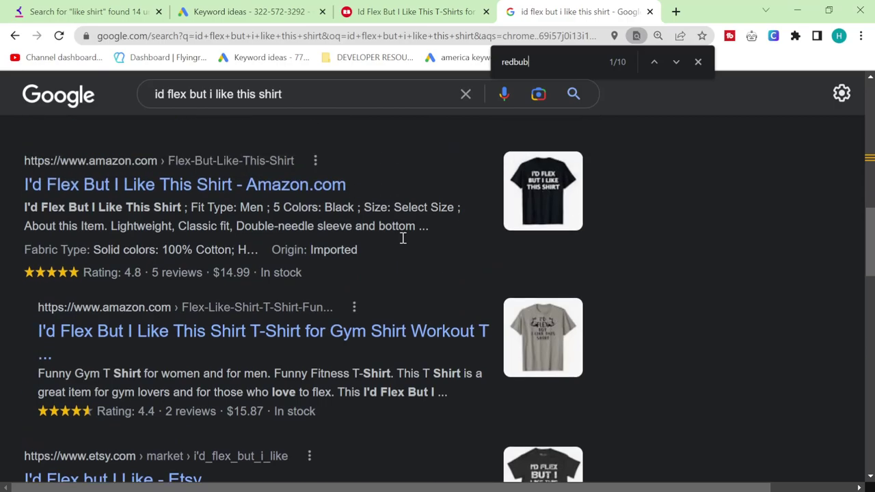
- Return to Keyword Tool and run a new Google Trends keyword search for "ill shirt"
{"action": "left_click", "coordinate": [138, 6]}
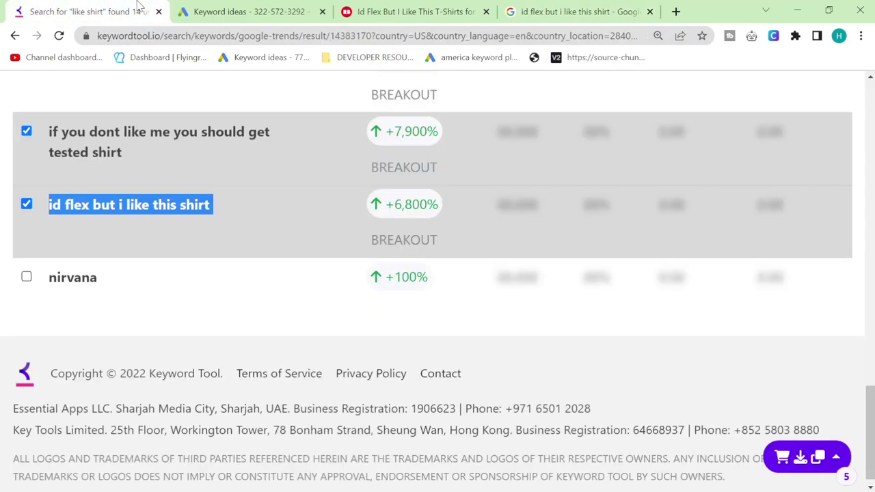
{"action": "scroll", "coordinate": [183, 318], "scroll_direction": "up", "scroll_amount": 20}
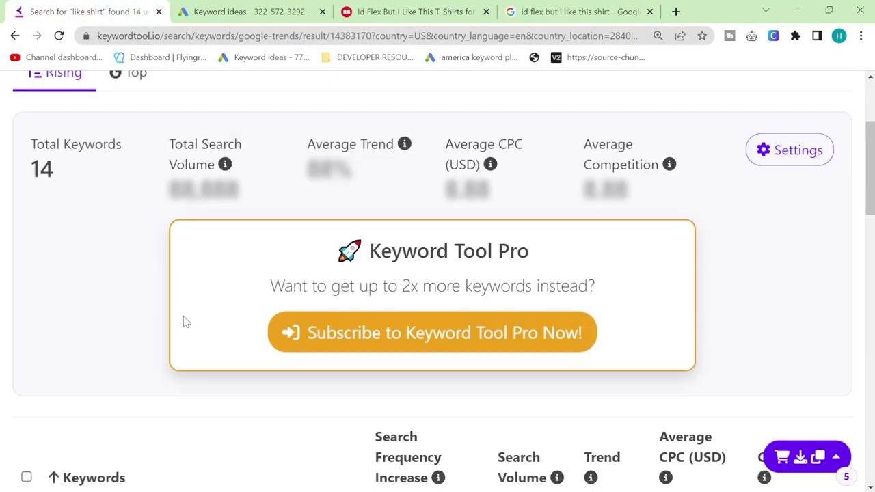
{"action": "type", "text": "ill shi"}
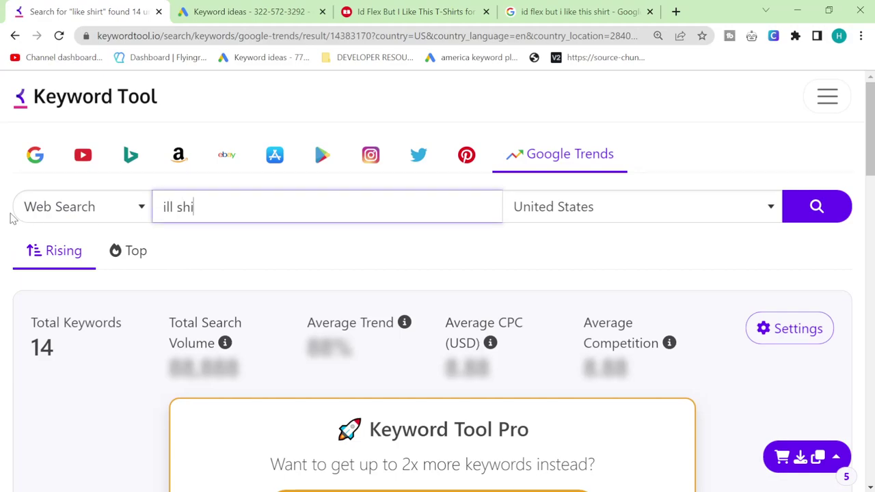
{"action": "type", "text": "rt"}
{"action": "key", "text": "Return"}
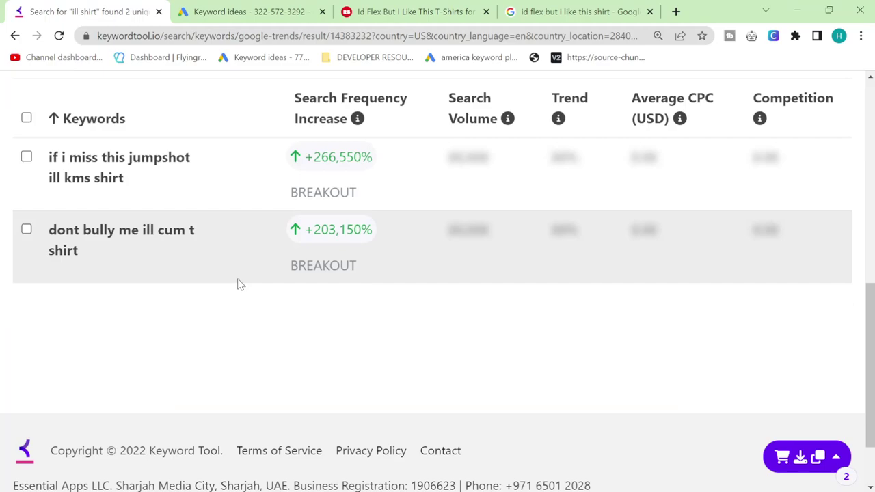
- Copy the rising keyword "if i miss this jumpshot ill kms shirt" from the "ill shirt" results
{"action": "scroll", "coordinate": [239, 284], "scroll_direction": "up", "scroll_amount": 4}
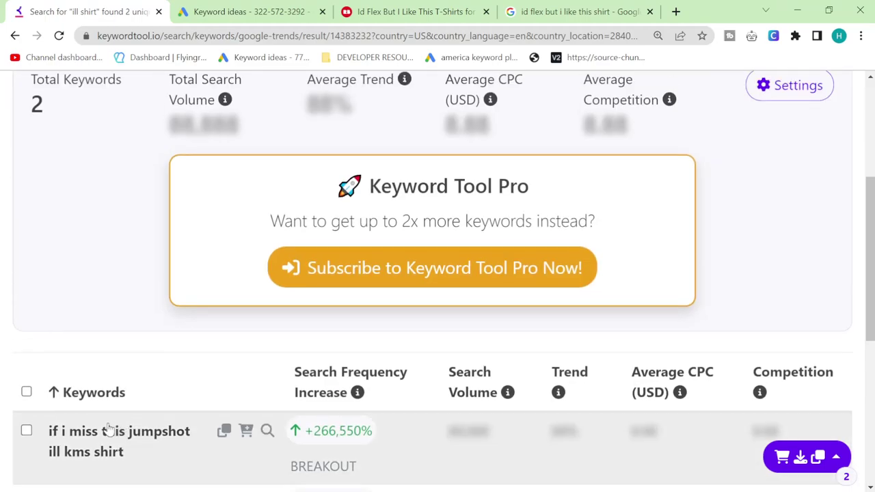
{"action": "triple_click", "coordinate": [79, 432]}
{"action": "key", "text": "ctrl+c"}
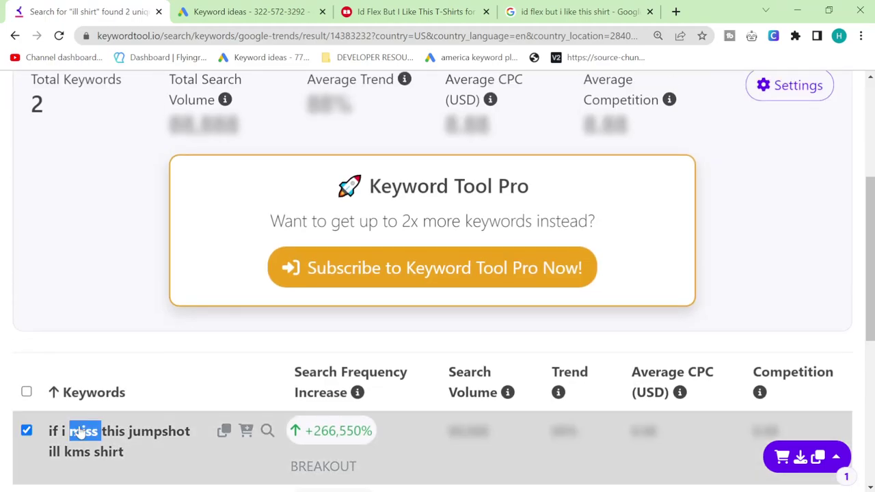
- Switch to Redbubble and search for "if i miss this jumpshot ill kms shirt" in place of the flex query
{"action": "left_click", "coordinate": [414, 12]}
{"action": "left_click", "coordinate": [274, 149]}
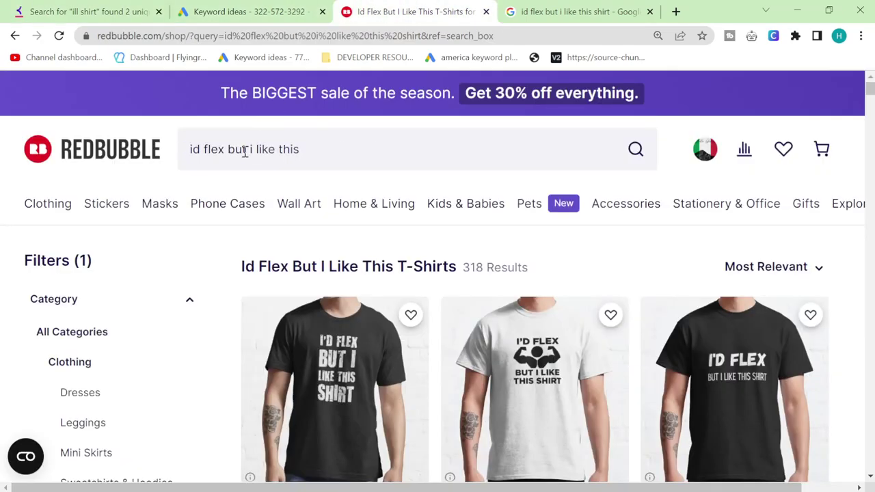
{"action": "key", "text": "ctrl+a"}
{"action": "key", "text": "ctrl+v"}
{"action": "key", "text": "Return"}
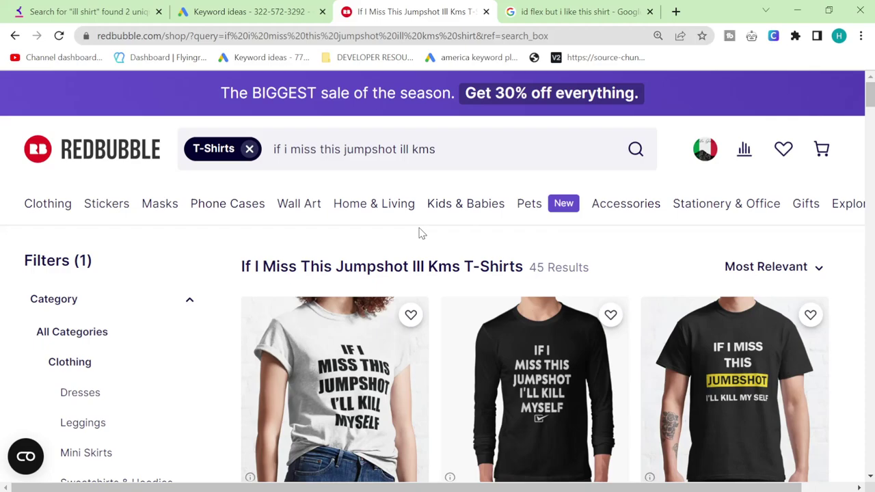
- Get Keyword Planner results for "if i miss this jumpshot ill kms shirt" in place of the flex keyword
{"action": "left_click", "coordinate": [245, 11]}
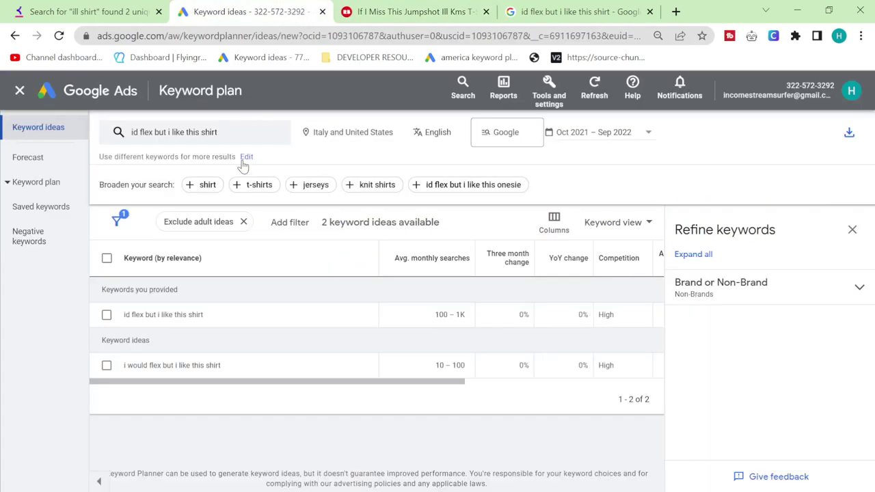
{"action": "left_click", "coordinate": [209, 145]}
{"action": "left_click", "coordinate": [251, 194]}
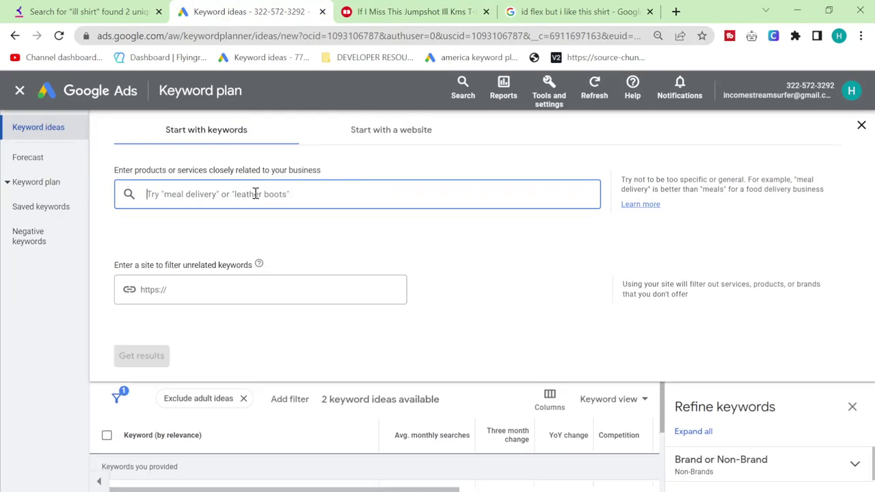
{"action": "key", "text": "ctrl+v"}
{"action": "key", "text": "Return"}
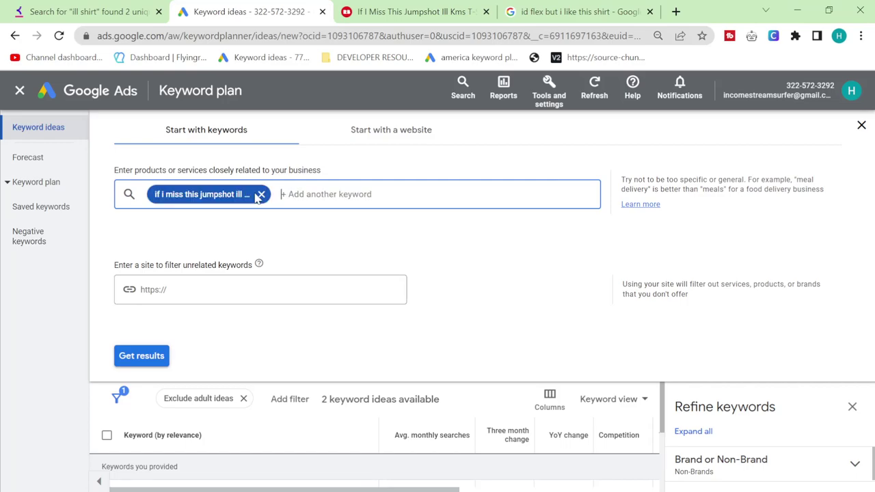
{"action": "left_click", "coordinate": [140, 356]}
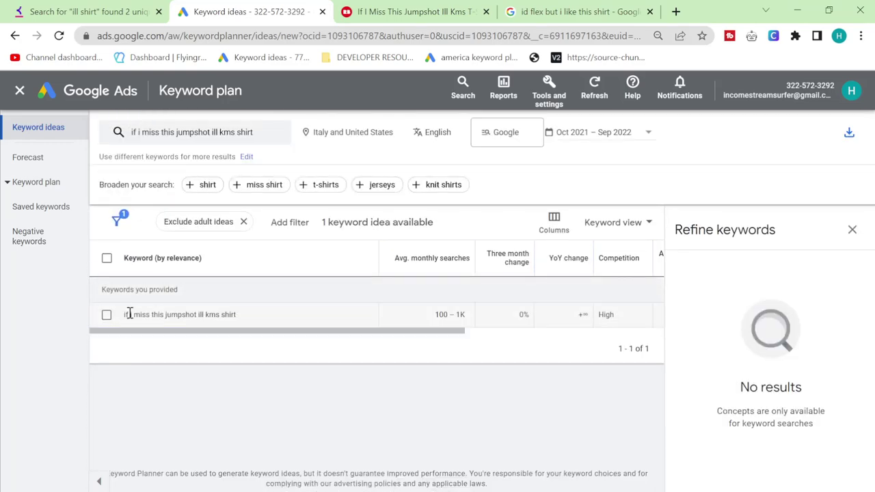
- Switch back to Keyword Tool and search Google Trends keywords for "will shirt" in the United States
{"action": "left_click", "coordinate": [88, 11]}
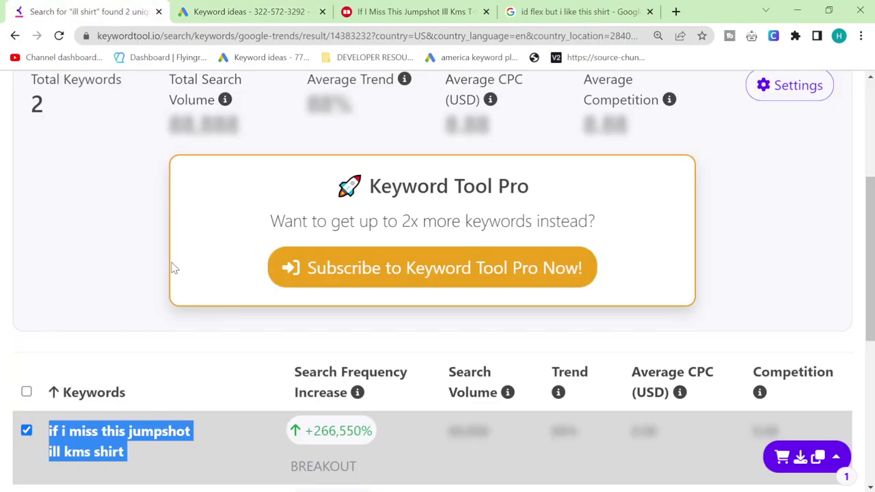
{"action": "scroll", "coordinate": [172, 269], "scroll_direction": "up", "scroll_amount": 3}
{"action": "triple_click", "coordinate": [209, 167]}
{"action": "scroll", "coordinate": [127, 326], "scroll_direction": "down", "scroll_amount": 3}
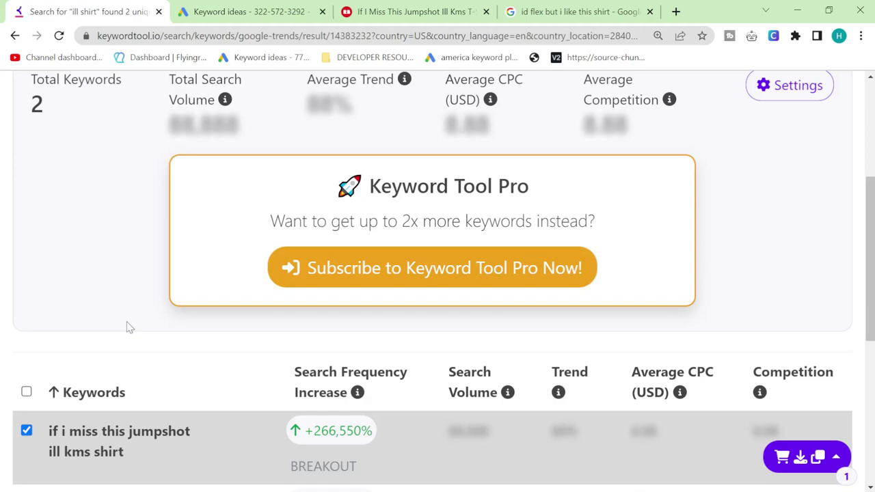
{"action": "scroll", "coordinate": [127, 326], "scroll_direction": "up", "scroll_amount": 3}
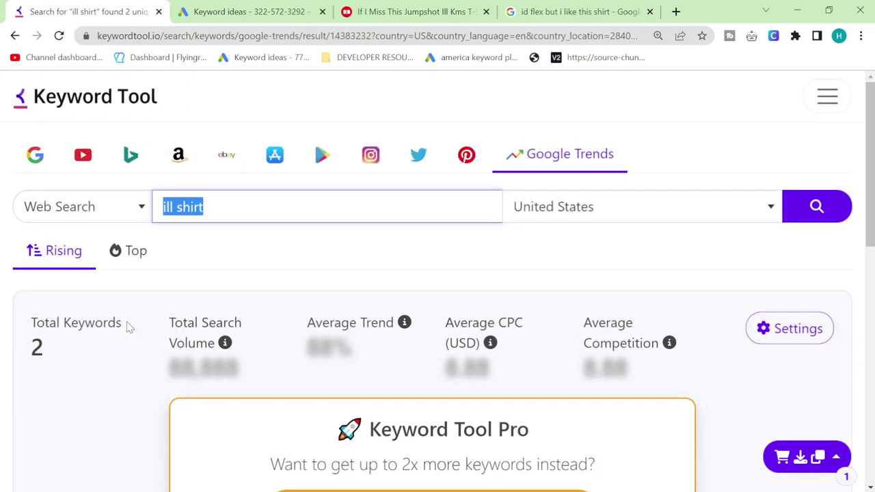
{"action": "type", "text": "will"}
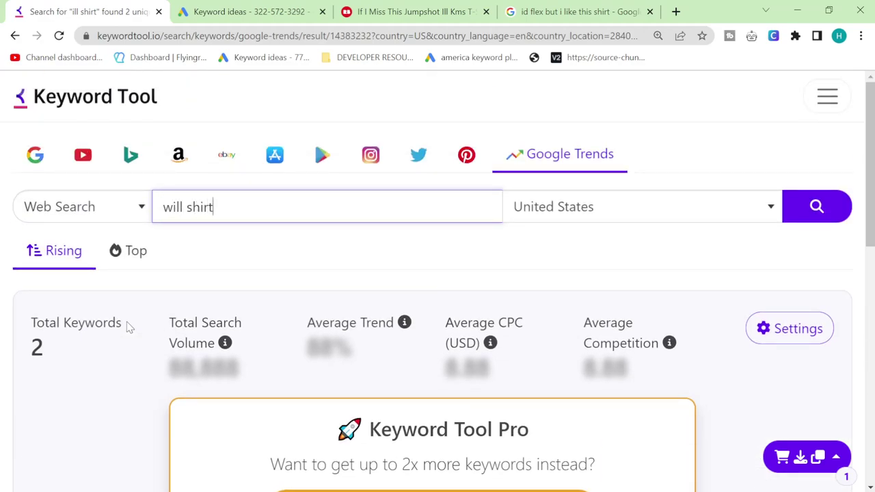
{"action": "key", "text": "Return"}
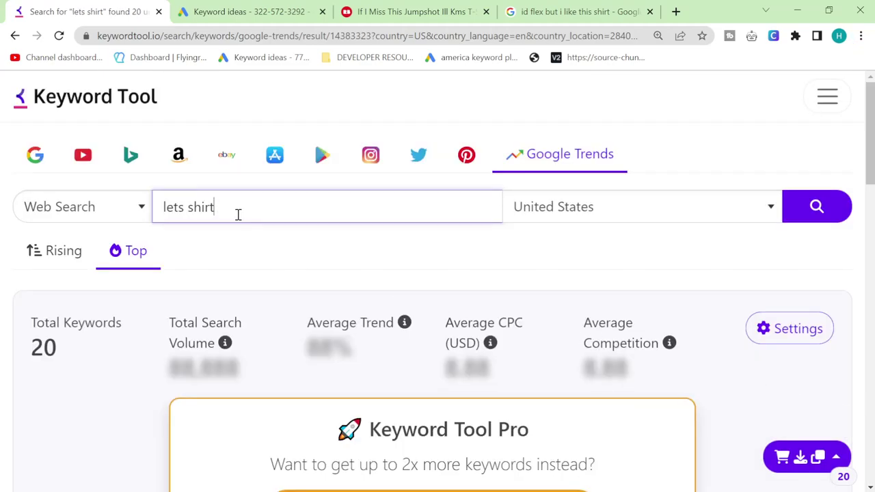
- Copy the keyword "lets go darwin shirt" from the top "lets shirt" keywords and search for it on Redbubble
{"action": "scroll", "coordinate": [245, 264], "scroll_direction": "down", "scroll_amount": 7}
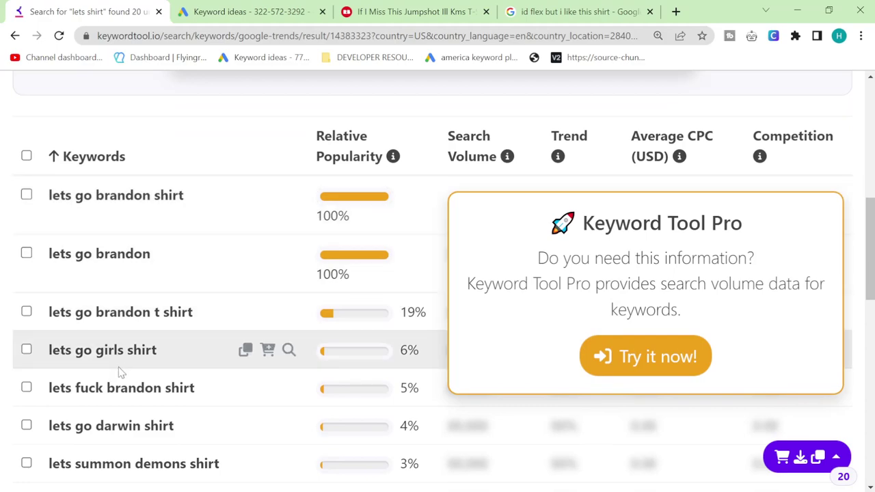
{"action": "scroll", "coordinate": [102, 385], "scroll_direction": "down", "scroll_amount": 1}
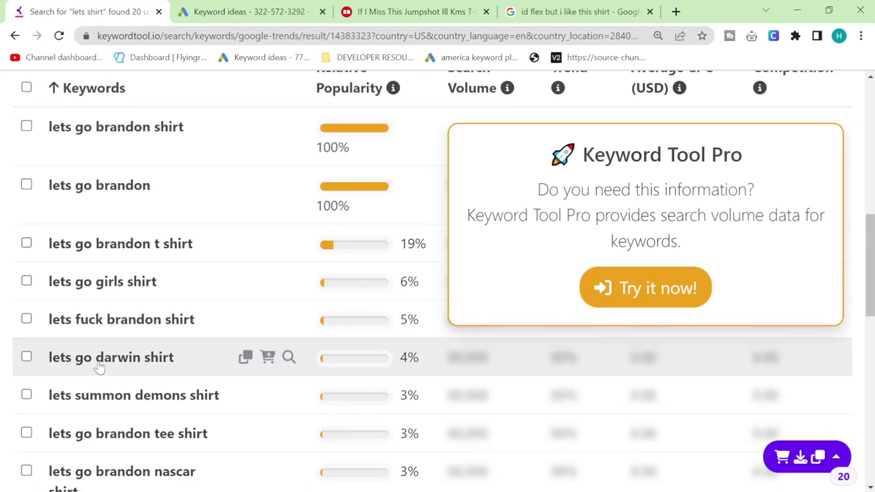
{"action": "double_click", "coordinate": [97, 359]}
{"action": "triple_click", "coordinate": [97, 359]}
{"action": "key", "text": "ctrl+c"}
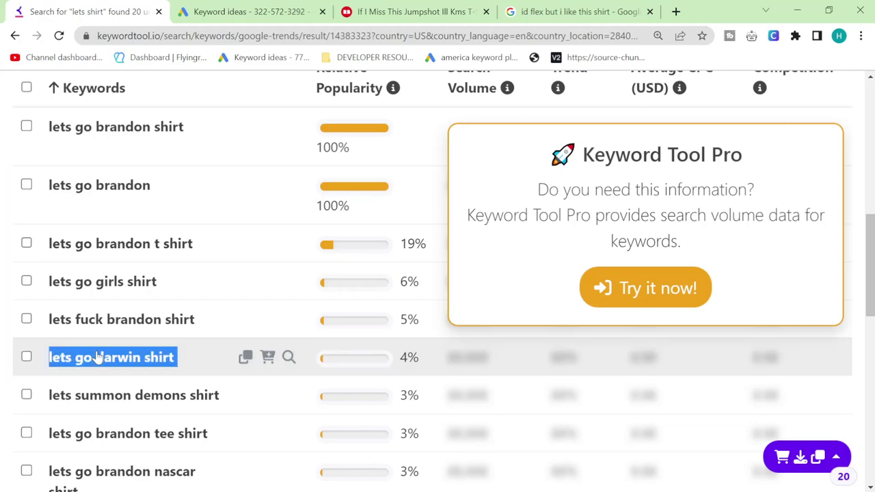
{"action": "left_click", "coordinate": [437, 6]}
{"action": "left_click", "coordinate": [250, 149]}
{"action": "key", "text": "ctrl+v"}
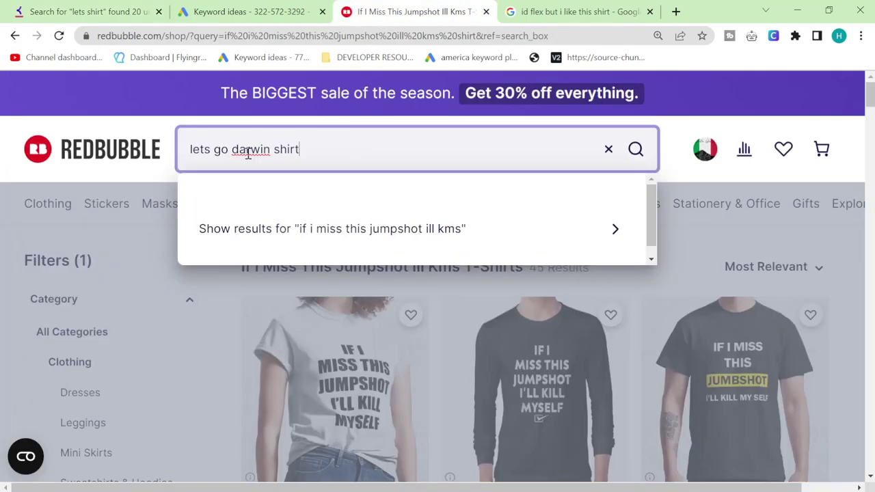
{"action": "key", "text": "Return"}
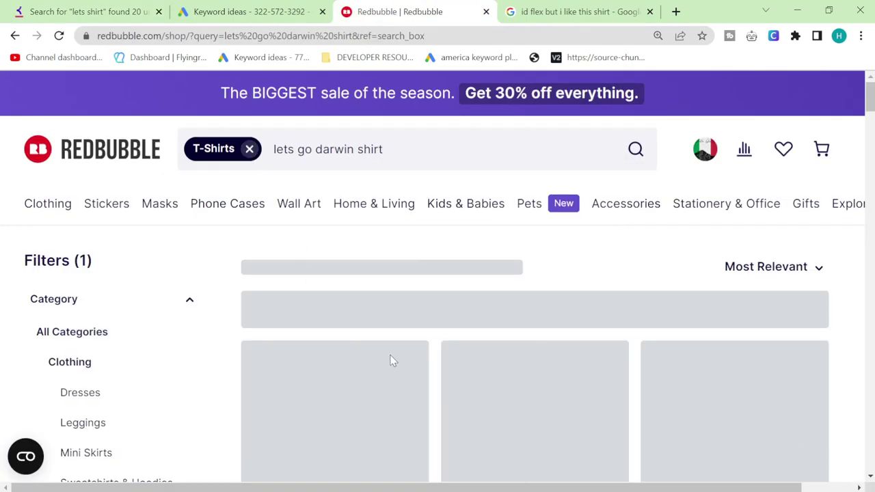
- Copy "lets get baked shirt" from the Keyword Tool list and search for it on Redbubble
{"action": "key", "text": "ctrl+1"}
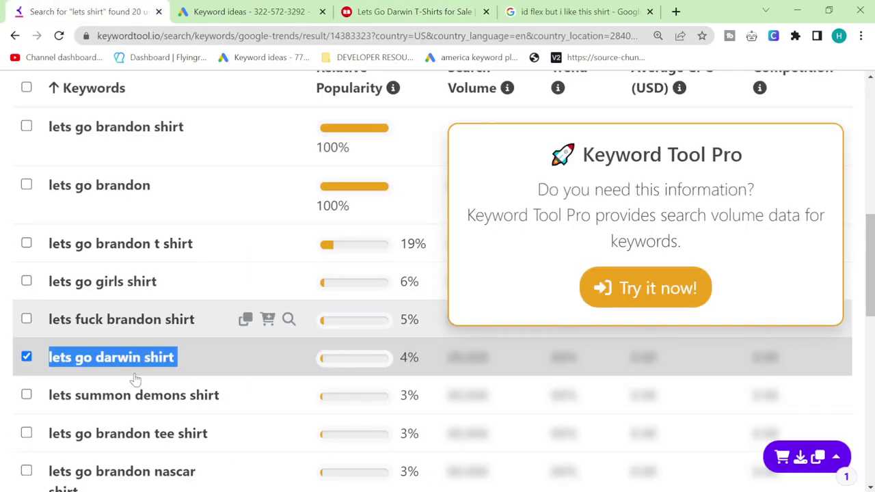
{"action": "scroll", "coordinate": [68, 357], "scroll_direction": "down", "scroll_amount": 2}
{"action": "scroll", "coordinate": [89, 433], "scroll_direction": "down", "scroll_amount": 2}
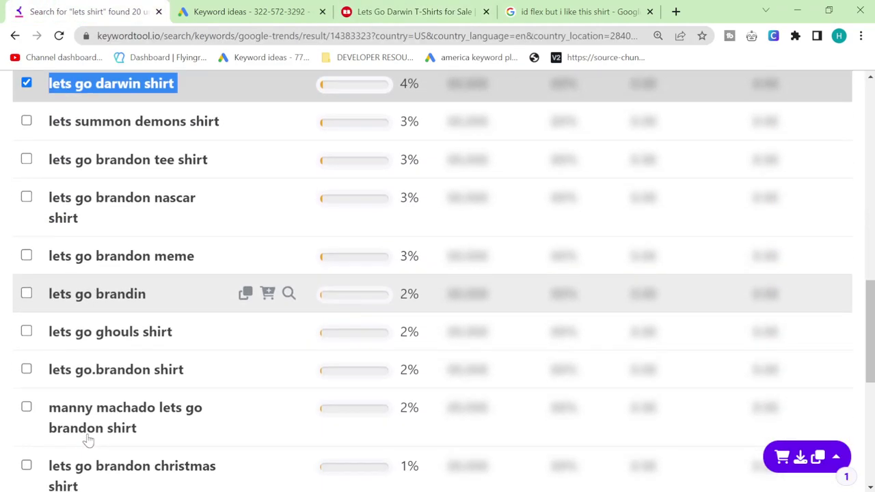
{"action": "scroll", "coordinate": [100, 419], "scroll_direction": "down", "scroll_amount": 2}
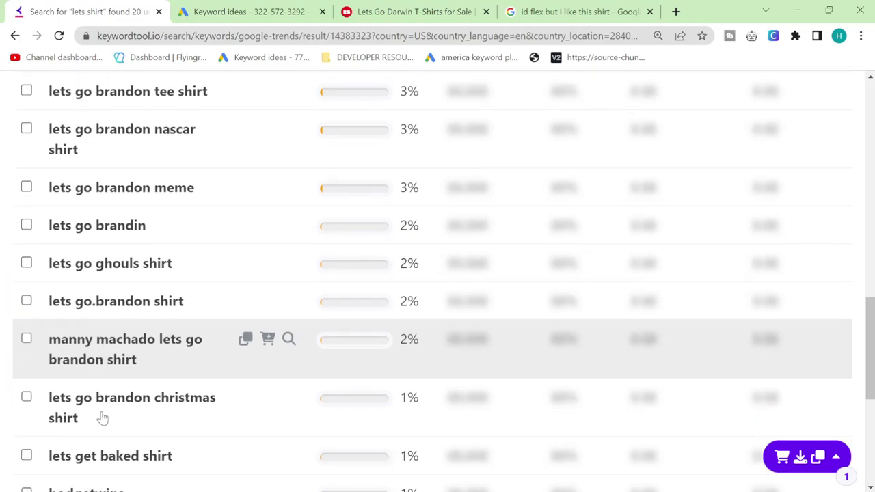
{"action": "double_click", "coordinate": [85, 388]}
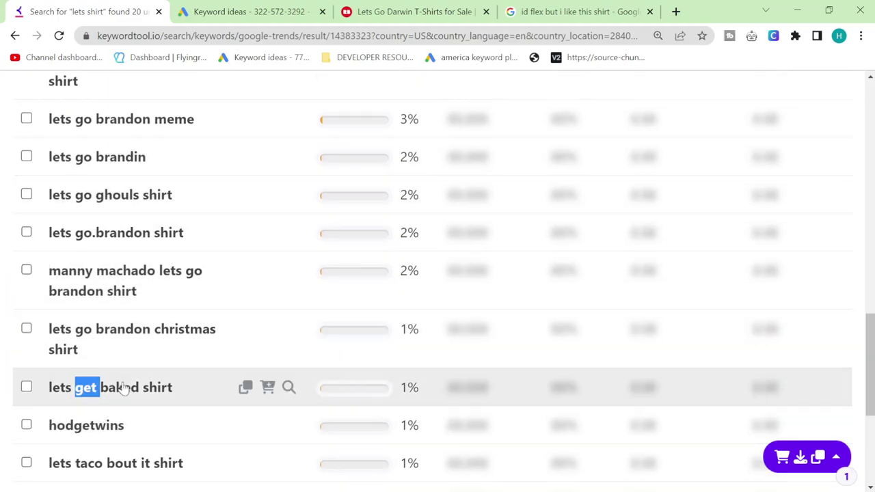
{"action": "triple_click", "coordinate": [117, 388]}
{"action": "key", "text": "ctrl+c"}
{"action": "left_click", "coordinate": [410, 12]}
{"action": "left_click", "coordinate": [271, 148]}
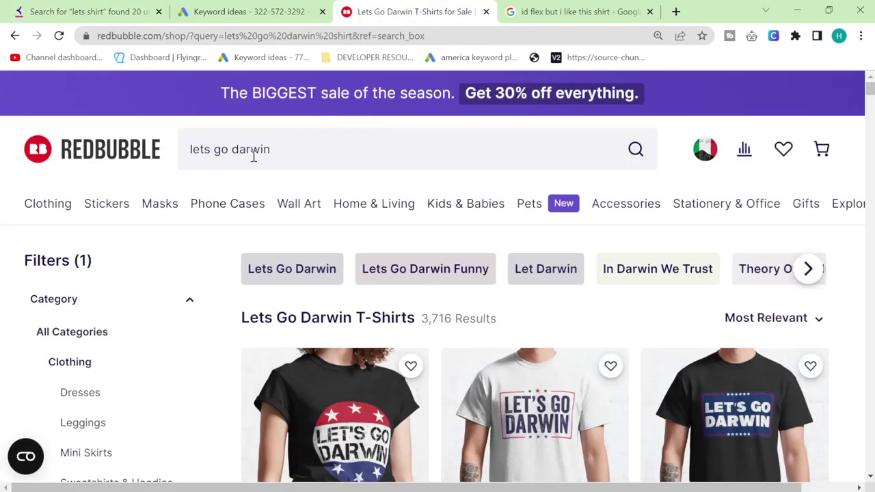
{"action": "key", "text": "ctrl+v"}
{"action": "key", "text": "Return"}
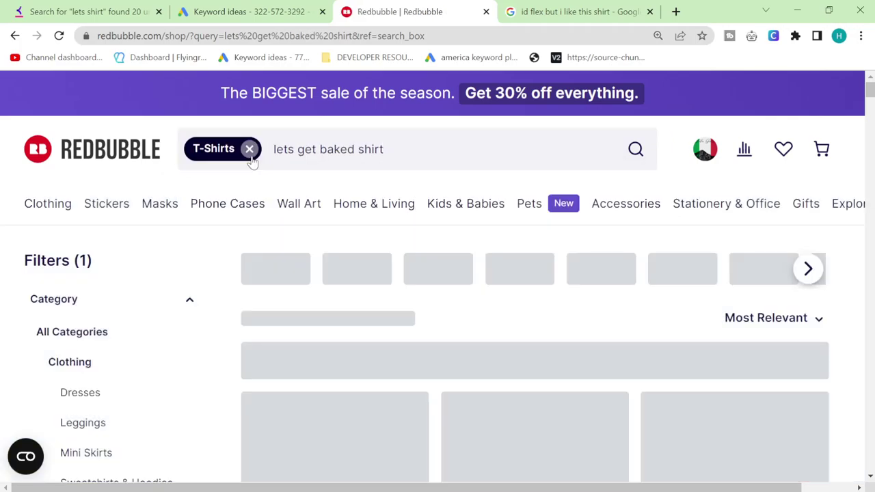
- Copy "lets taco bout it shirt" from the Keyword Tool list and search for it on Redbubble
{"action": "left_click", "coordinate": [60, 8]}
{"action": "scroll", "coordinate": [185, 293], "scroll_direction": "down", "scroll_amount": 1}
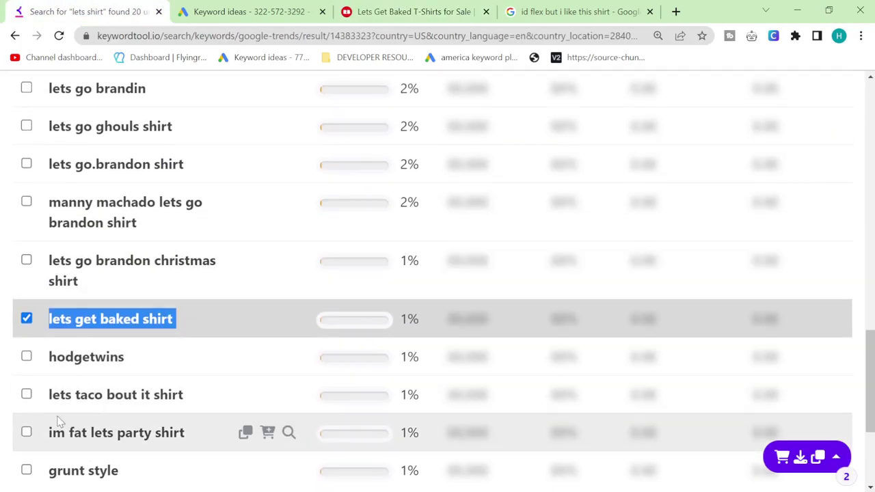
{"action": "triple_click", "coordinate": [62, 395]}
{"action": "key", "text": "ctrl+c"}
{"action": "left_click", "coordinate": [369, 22]}
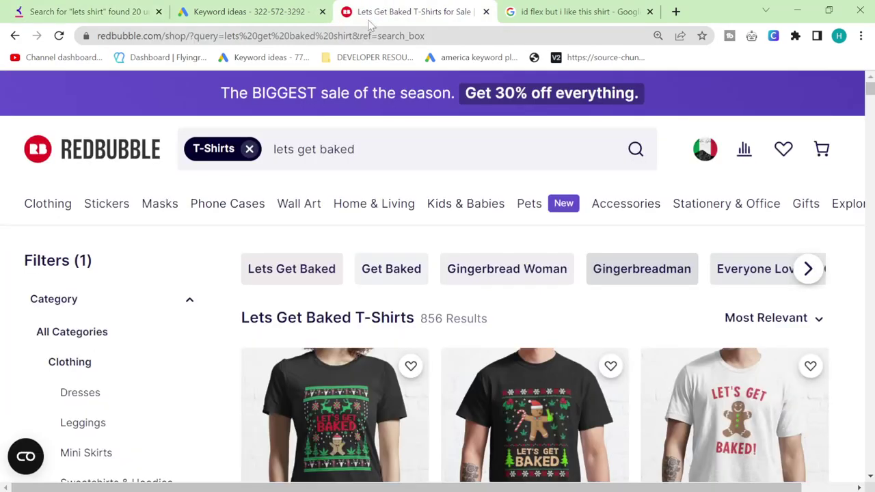
{"action": "left_click", "coordinate": [249, 150]}
{"action": "key", "text": "ctrl+v"}
{"action": "key", "text": "Return"}
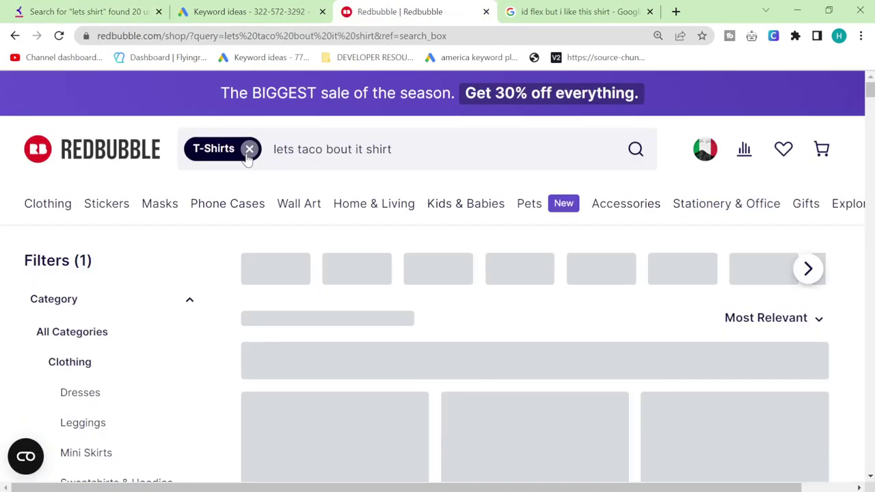
- Switch to Google Ads Keyword Planner and get keyword ideas for "lets taco bout it shirt"
{"action": "left_click", "coordinate": [229, 11]}
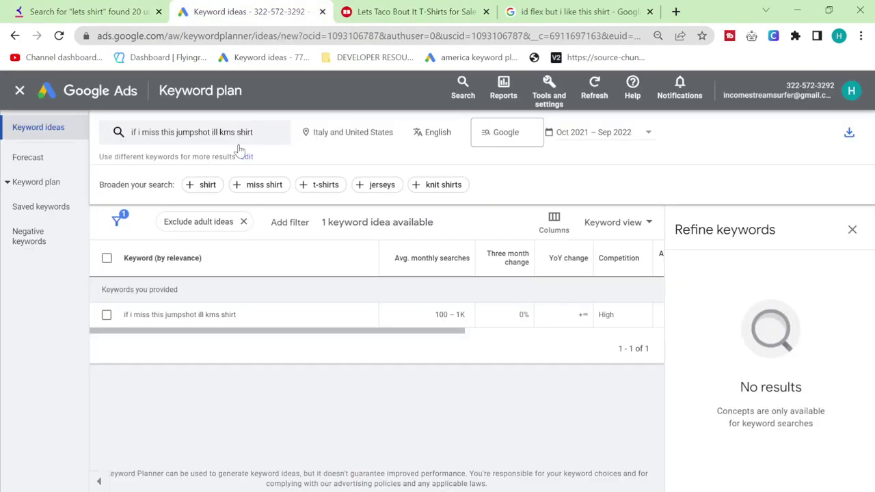
{"action": "scroll", "coordinate": [245, 169], "scroll_direction": "up", "scroll_amount": 1}
{"action": "left_click", "coordinate": [261, 194]}
{"action": "key", "text": "ctrl+v"}
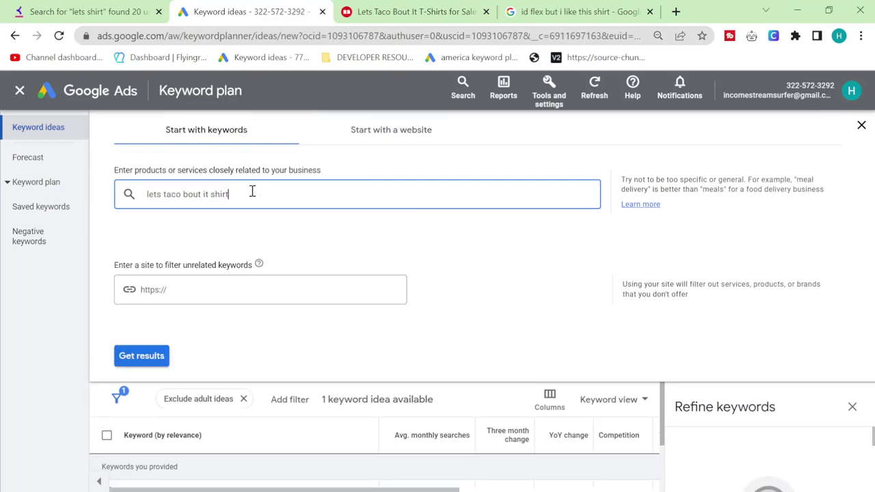
{"action": "key", "text": "Return"}
{"action": "left_click", "coordinate": [142, 355]}
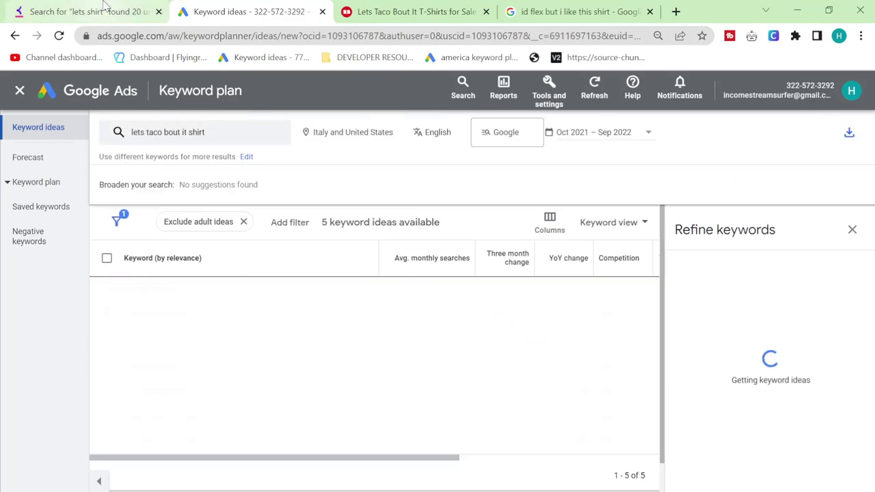
- Return to Keyword Tool and search Google Trends keywords for "taco shirt"
{"action": "left_click", "coordinate": [110, 13]}
{"action": "scroll", "coordinate": [313, 270], "scroll_direction": "up", "scroll_amount": 10}
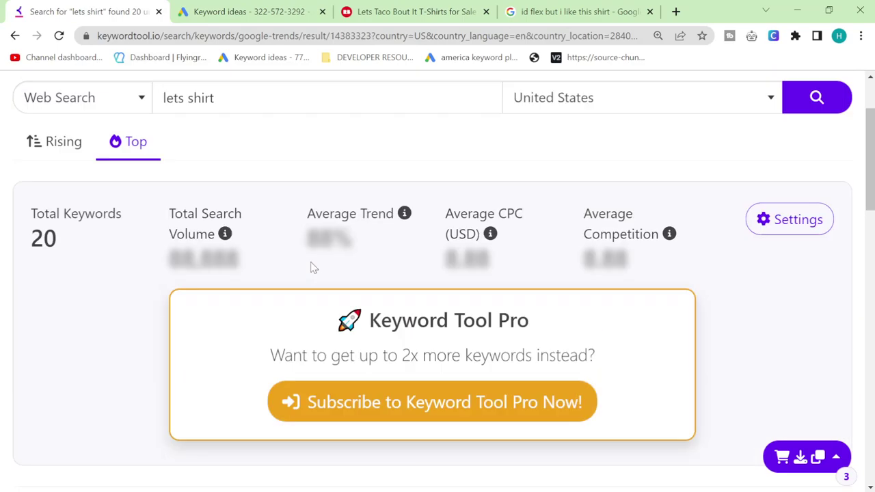
{"action": "left_click_drag", "start_coordinate": [219, 206], "coordinate": [10, 212]}
{"action": "type", "text": "taco s"}
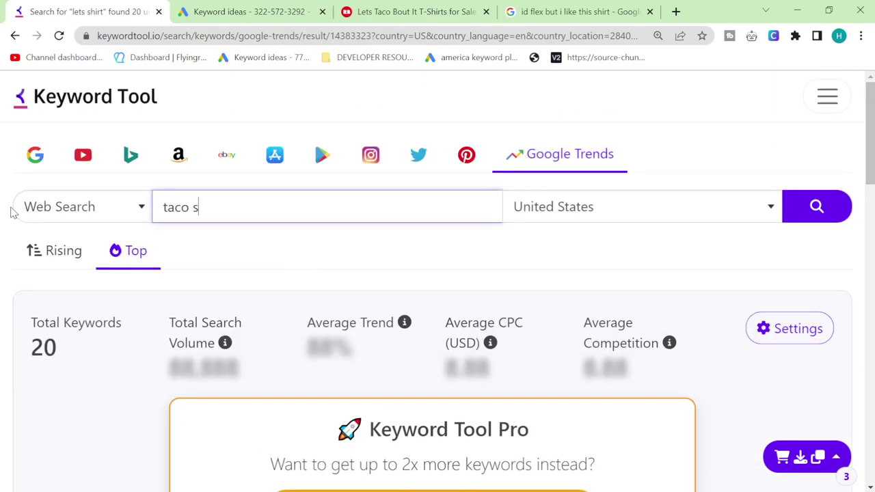
{"action": "type", "text": "hirt"}
{"action": "key", "text": "Return"}
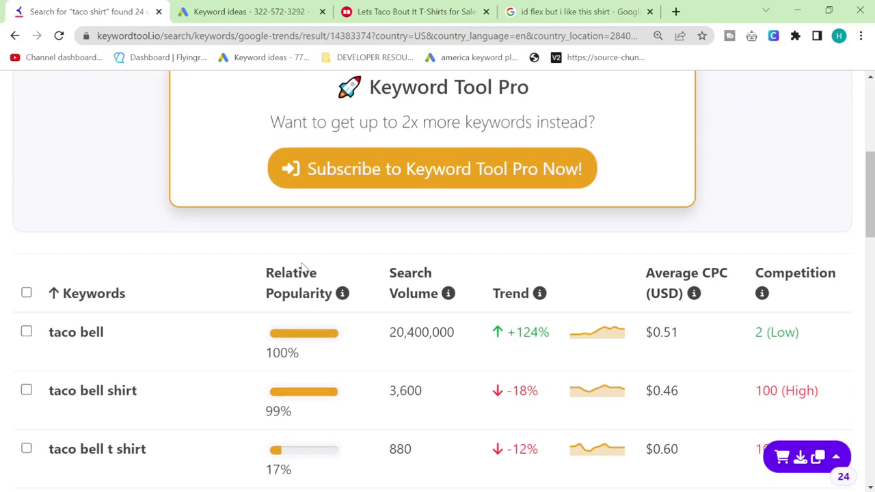
- Copy "taco cat shirt" from the top taco shirt keywords and search for it on Redbubble
{"action": "scroll", "coordinate": [303, 267], "scroll_direction": "down", "scroll_amount": 4}
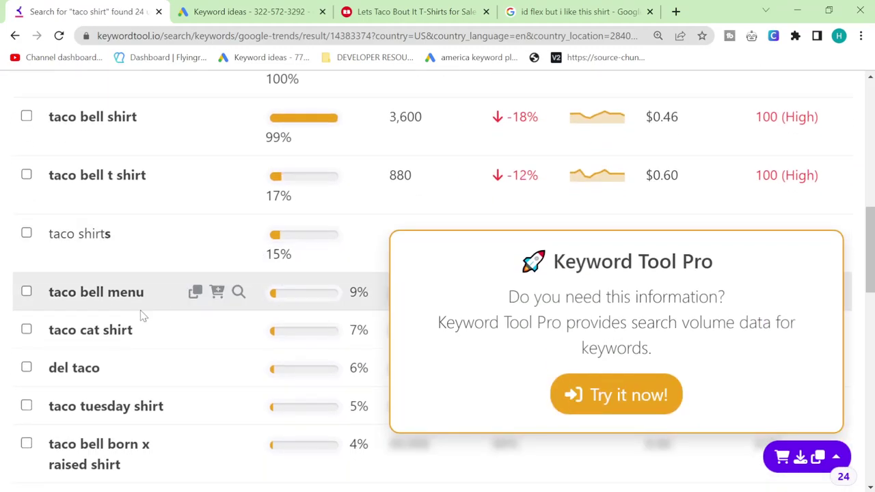
{"action": "triple_click", "coordinate": [118, 335]}
{"action": "key", "text": "ctrl+c"}
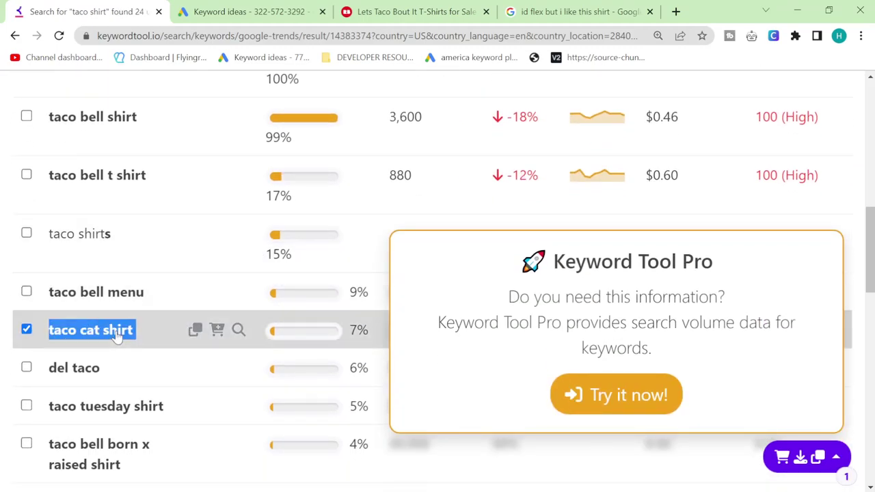
{"action": "left_click", "coordinate": [373, 11]}
{"action": "left_click", "coordinate": [254, 161]}
{"action": "key", "text": "ctrl+v"}
{"action": "key", "text": "Return"}
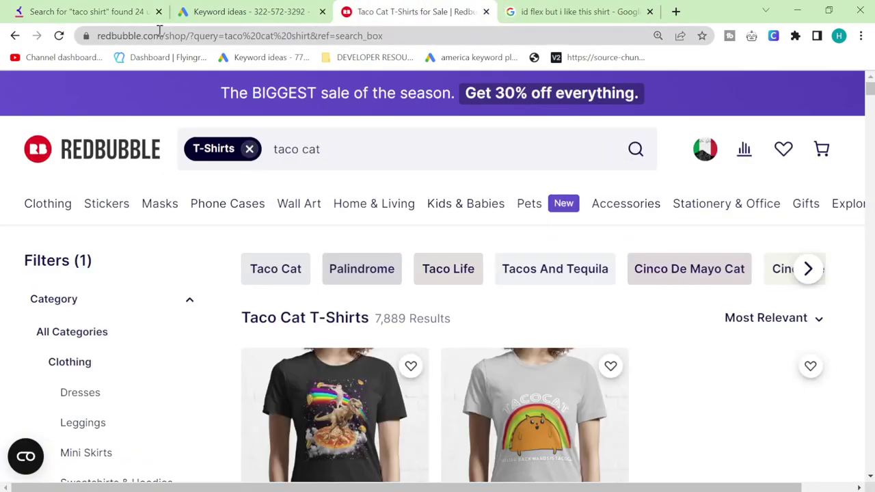
- Copy "yo quiero taco bell shirt" from the Keyword Tool list and search for it on Redbubble
{"action": "left_click", "coordinate": [82, 11]}
{"action": "scroll", "coordinate": [199, 277], "scroll_direction": "down", "scroll_amount": 2}
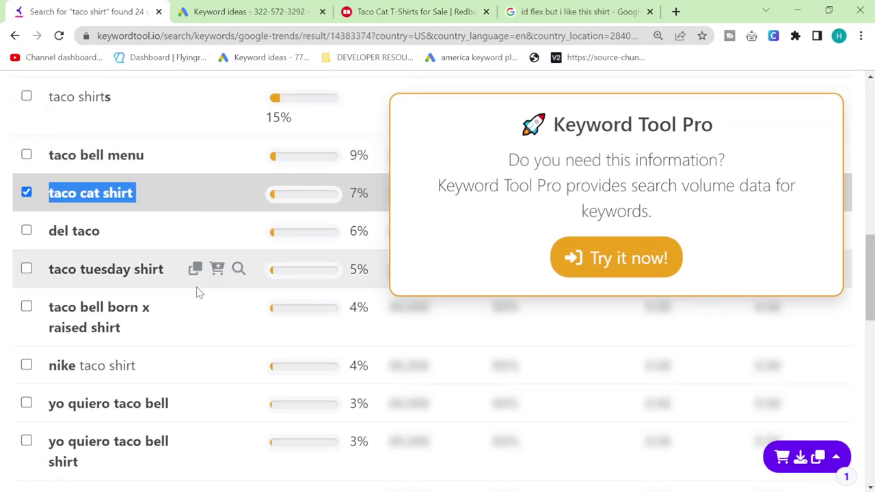
{"action": "scroll", "coordinate": [199, 293], "scroll_direction": "down", "scroll_amount": 3}
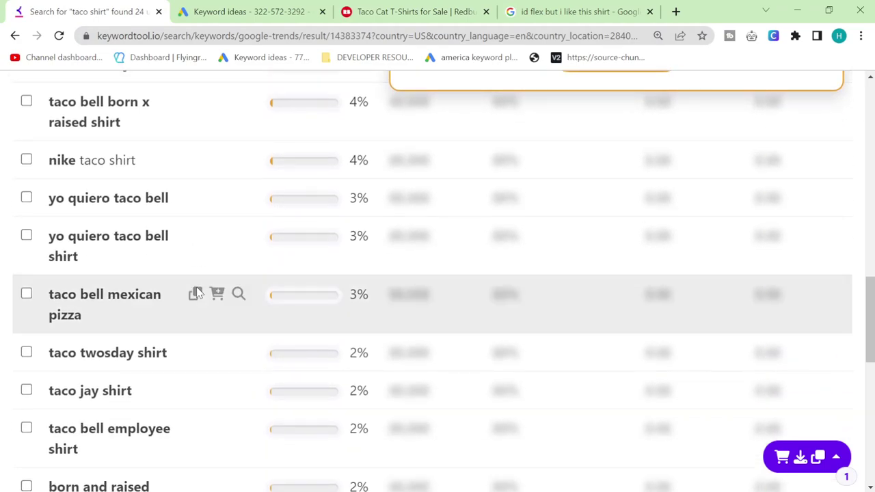
{"action": "triple_click", "coordinate": [121, 268]}
{"action": "key", "text": "ctrl+c"}
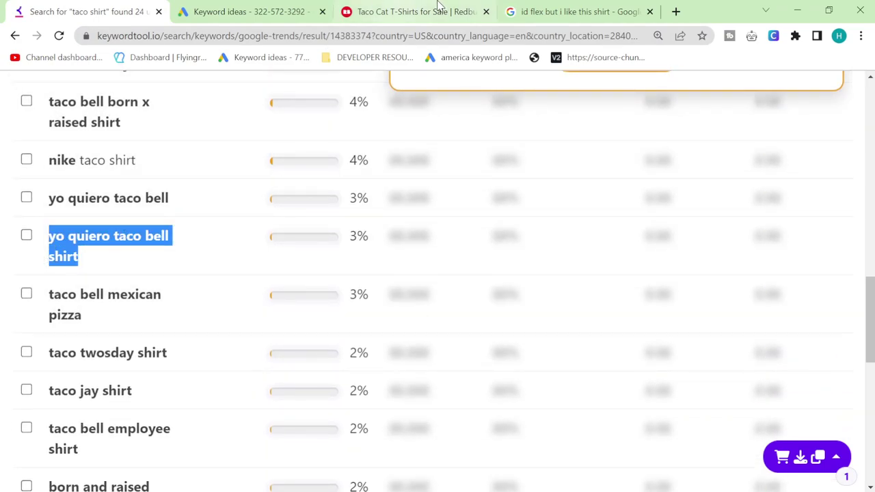
{"action": "left_click", "coordinate": [410, 11]}
{"action": "triple_click", "coordinate": [249, 148]}
{"action": "key", "text": "ctrl+v"}
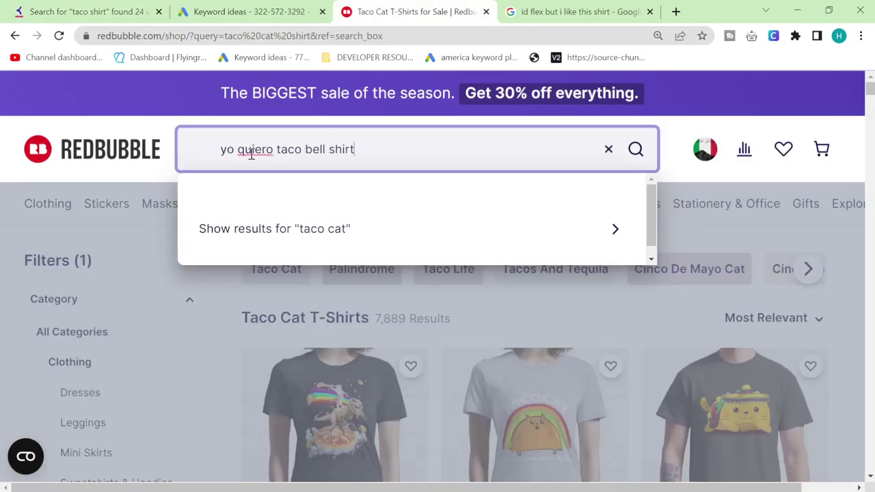
{"action": "key", "text": "Return"}
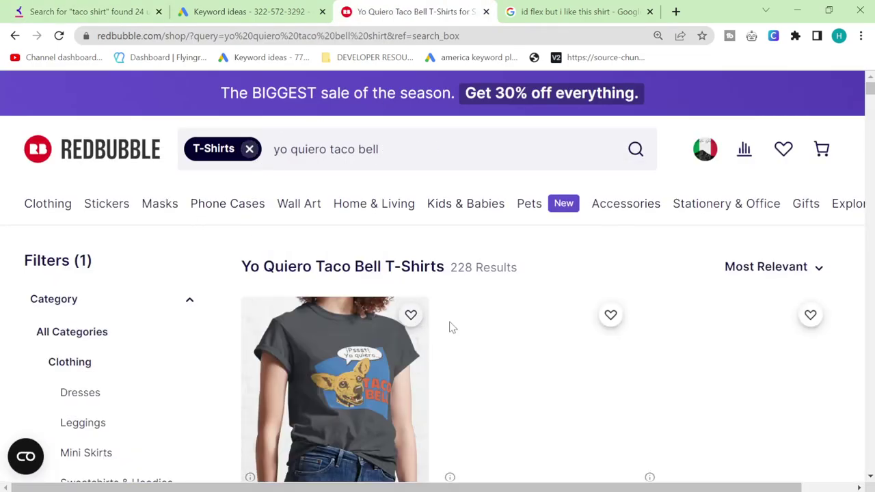
- Return to Keyword Tool, check the remaining taco shirt keywords, and search Google Trends keywords for "pasta shirt"
{"action": "left_click", "coordinate": [81, 8]}
{"action": "scroll", "coordinate": [110, 361], "scroll_direction": "down", "scroll_amount": 3}
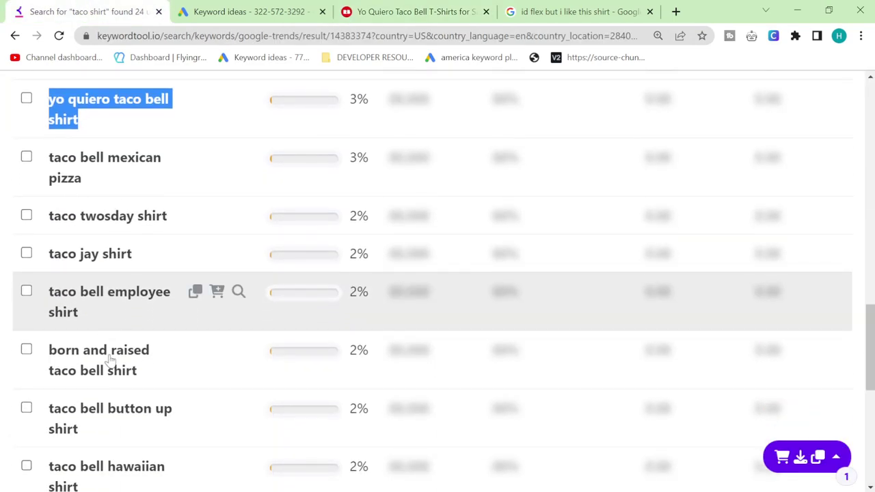
{"action": "scroll", "coordinate": [111, 361], "scroll_direction": "down", "scroll_amount": 3}
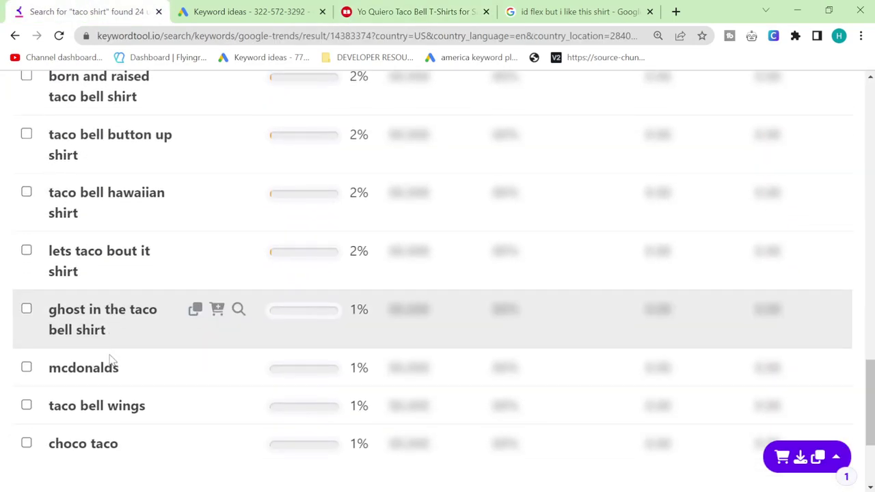
{"action": "scroll", "coordinate": [344, 310], "scroll_direction": "up", "scroll_amount": 15}
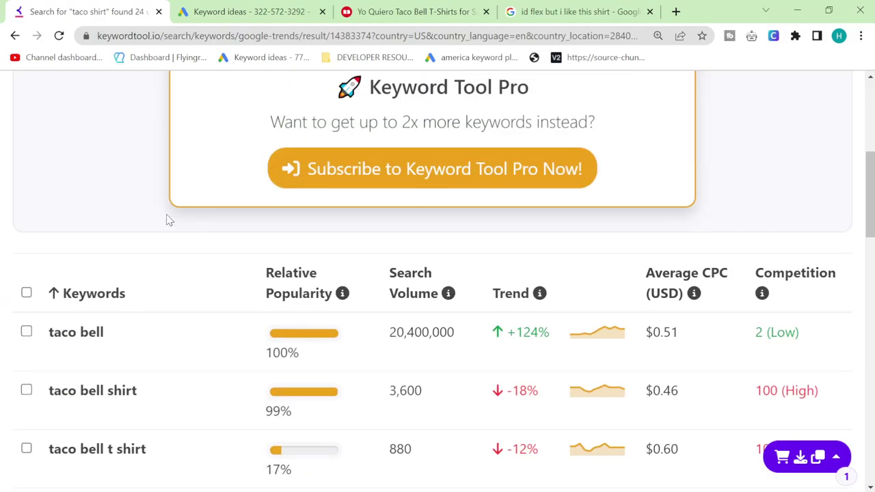
{"action": "left_click", "coordinate": [266, 209]}
{"action": "double_click", "coordinate": [166, 209]}
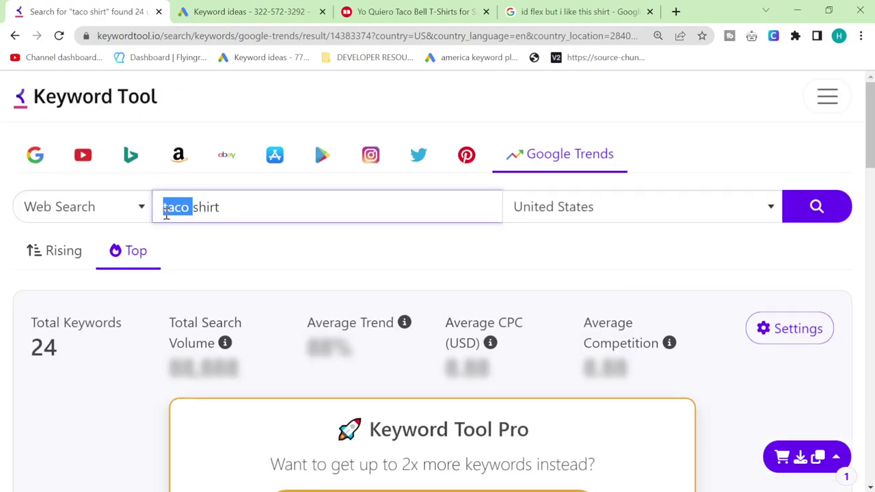
{"action": "type", "text": "asta"}
{"action": "key", "text": "Return"}
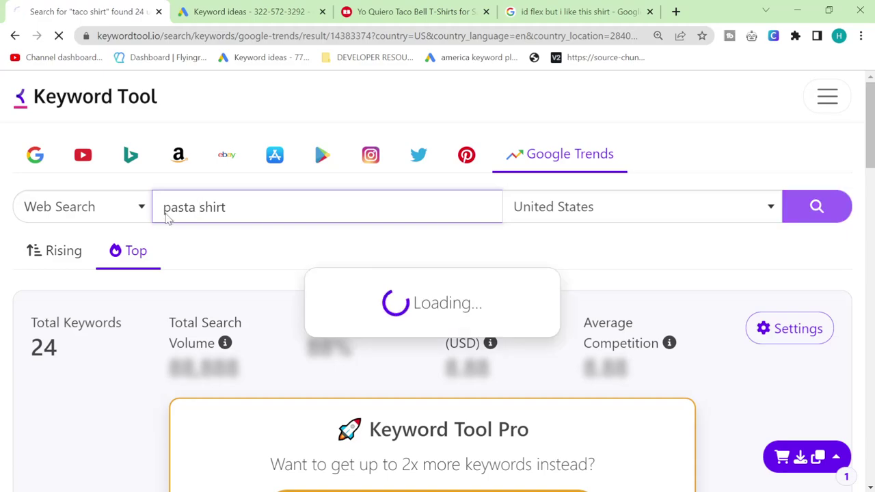
{"action": "scroll", "coordinate": [212, 329], "scroll_direction": "down", "scroll_amount": 2}
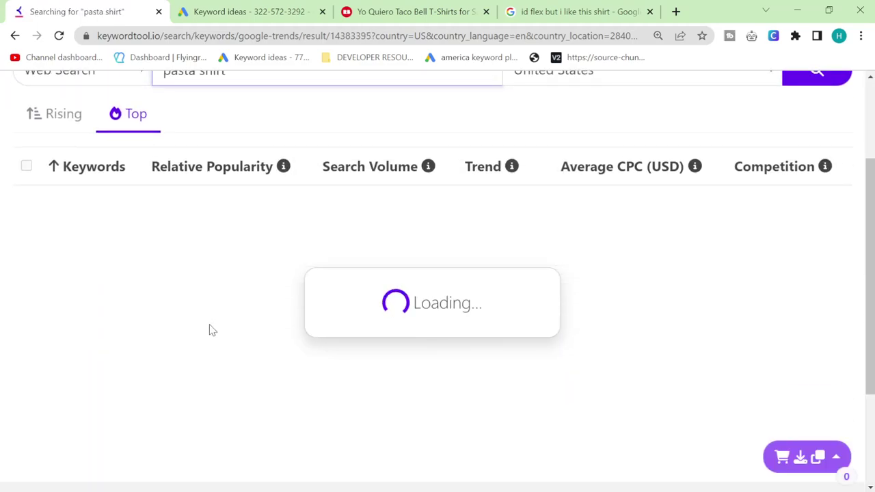
{"action": "scroll", "coordinate": [211, 328], "scroll_direction": "down", "scroll_amount": 3}
{"action": "scroll", "coordinate": [183, 272], "scroll_direction": "up", "scroll_amount": 5}
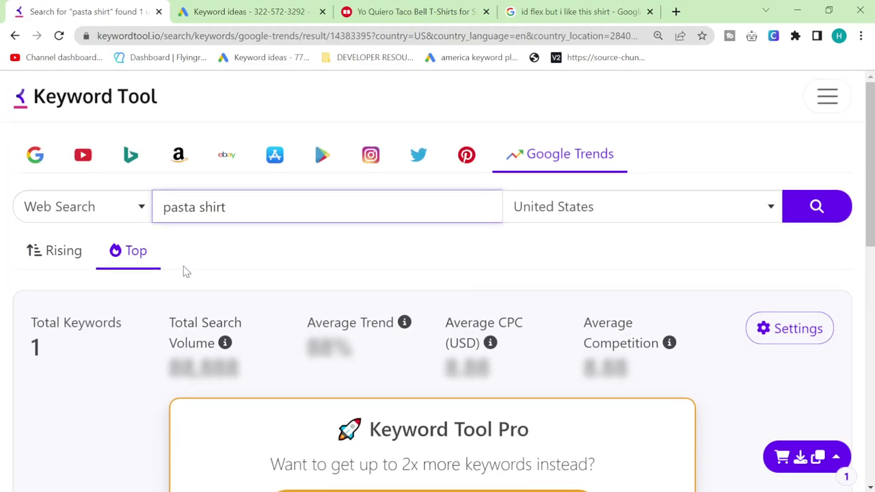
- Search Google Trends keywords for "pizza shirt" and look through the top keywords
{"action": "left_click_drag", "start_coordinate": [262, 213], "coordinate": [14, 224]}
{"action": "type", "text": "pizza shirt"}
{"action": "key", "text": "Return"}
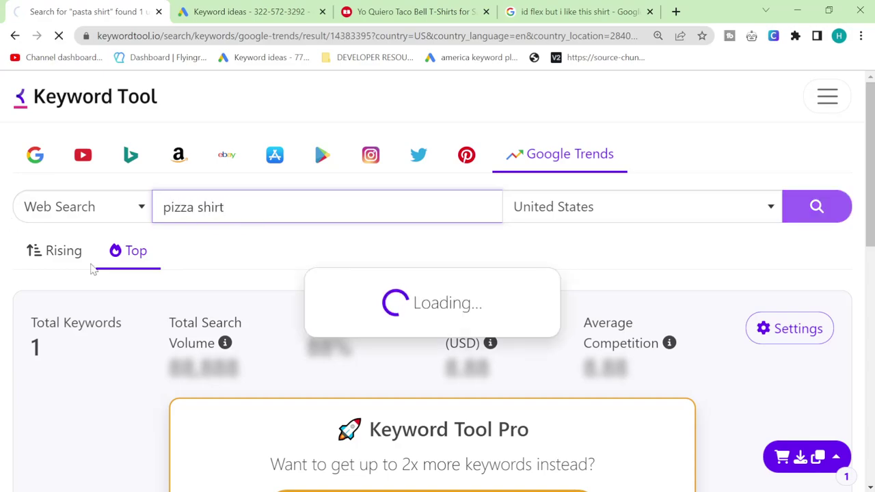
{"action": "scroll", "coordinate": [135, 287], "scroll_direction": "down", "scroll_amount": 3}
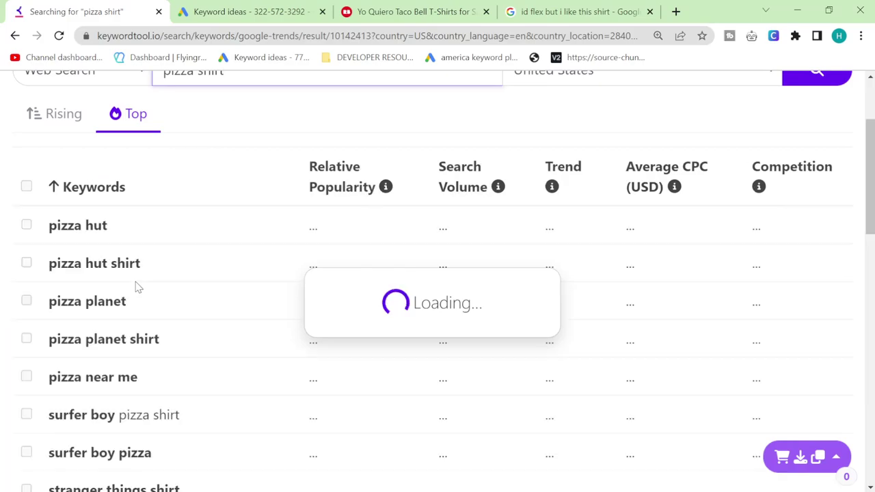
{"action": "scroll", "coordinate": [136, 287], "scroll_direction": "down", "scroll_amount": 7}
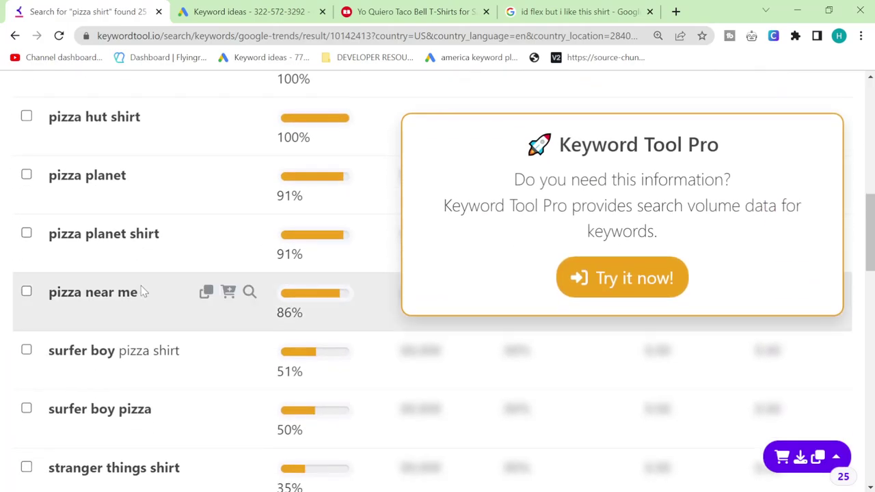
{"action": "scroll", "coordinate": [141, 289], "scroll_direction": "down", "scroll_amount": 1}
- Replace the query with "ill poster" and search its Google Trends keywords
{"action": "scroll", "coordinate": [110, 253], "scroll_direction": "up", "scroll_amount": 10}
{"action": "key", "text": "BackSpace"}
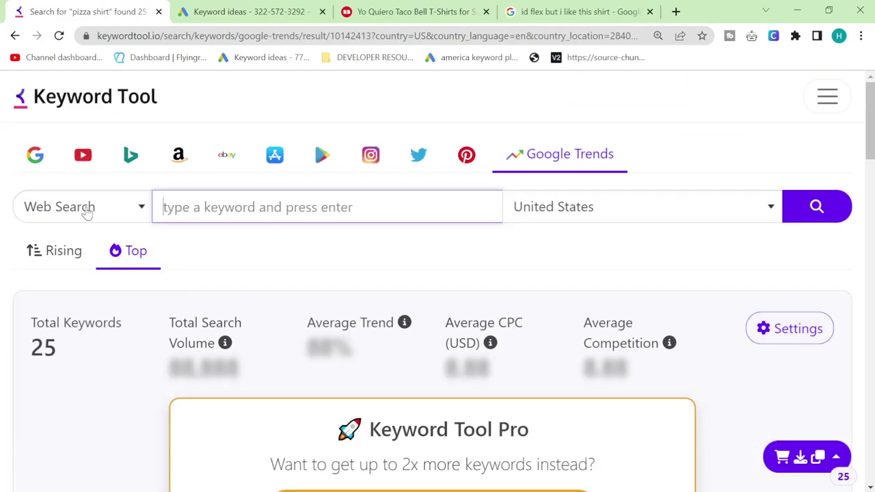
{"action": "type", "text": "i poster"}
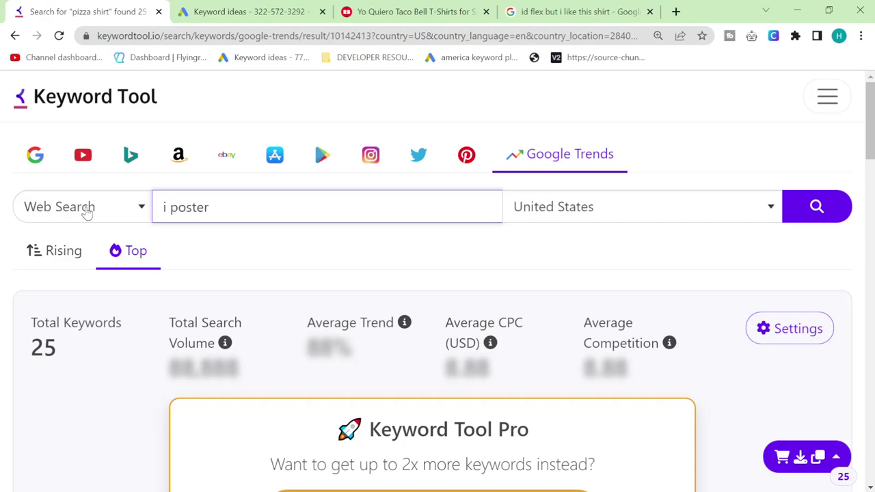
{"action": "key", "text": "BackSpace"}
{"action": "key", "text": "BackSpace"}
{"action": "key", "text": "BackSpace"}
{"action": "key", "text": "BackSpace"}
{"action": "key", "text": "BackSpace"}
{"action": "key", "text": "BackSpace"}
{"action": "key", "text": "BackSpace"}
{"action": "key", "text": "BackSpace"}
{"action": "type", "text": "ill poster"}
{"action": "key", "text": "Return"}
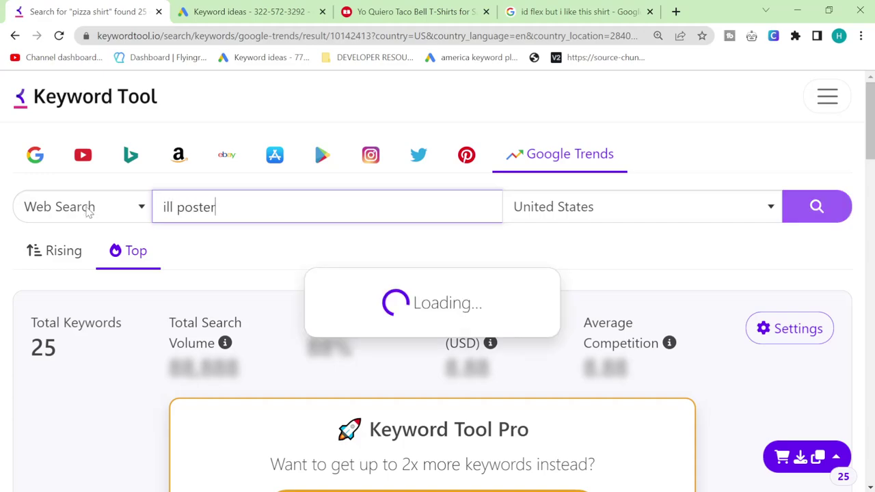
{"action": "scroll", "coordinate": [150, 284], "scroll_direction": "down", "scroll_amount": 1}
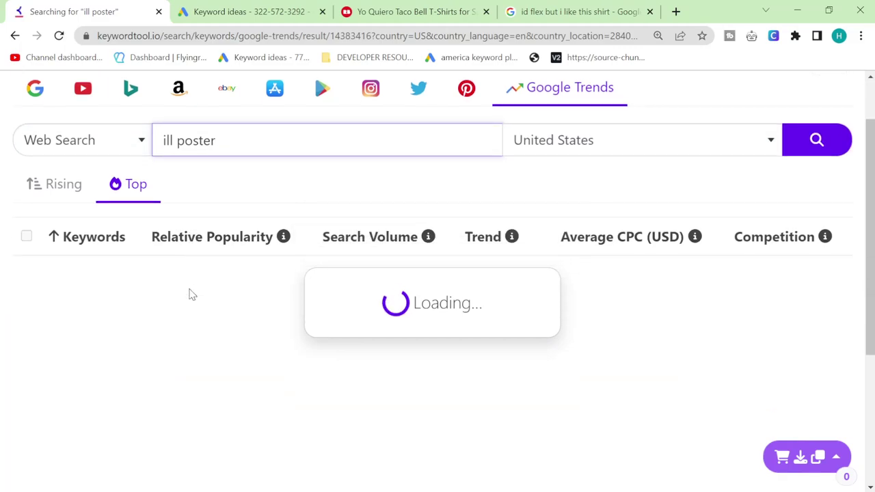
{"action": "scroll", "coordinate": [190, 292], "scroll_direction": "down", "scroll_amount": 1}
- Shorten the query to "i poster" and search its Google Trends keywords
{"action": "scroll", "coordinate": [265, 242], "scroll_direction": "up", "scroll_amount": 2}
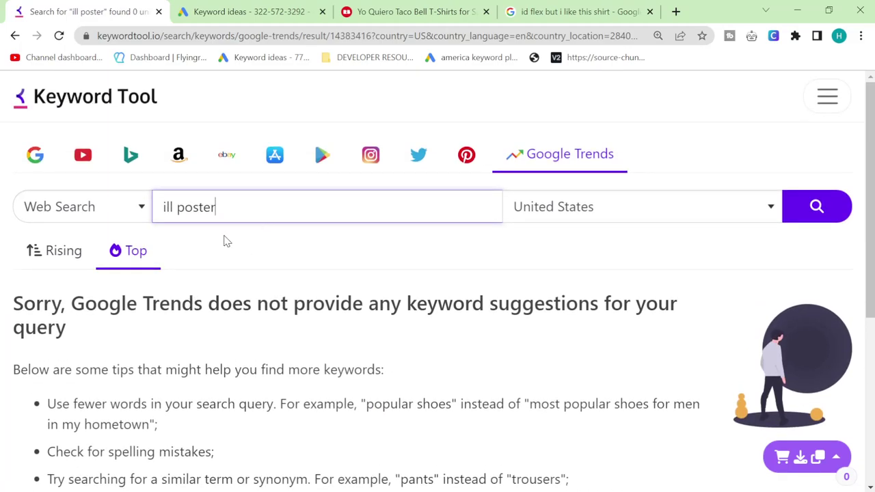
{"action": "type", "text": "i"}
{"action": "key", "text": "Return"}
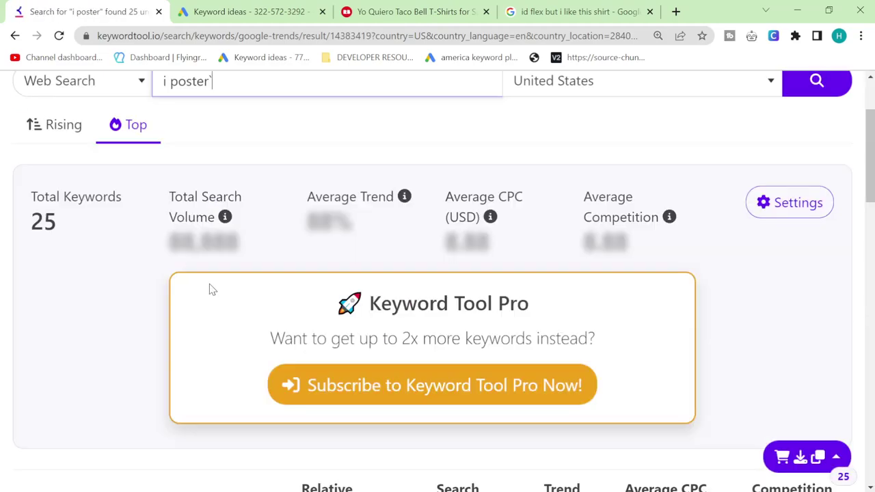
- Copy "i want you poster" from the top keywords and search for it on Redbubble
{"action": "scroll", "coordinate": [135, 301], "scroll_direction": "down", "scroll_amount": 5}
{"action": "triple_click", "coordinate": [82, 325]}
{"action": "key", "text": "ctrl+c"}
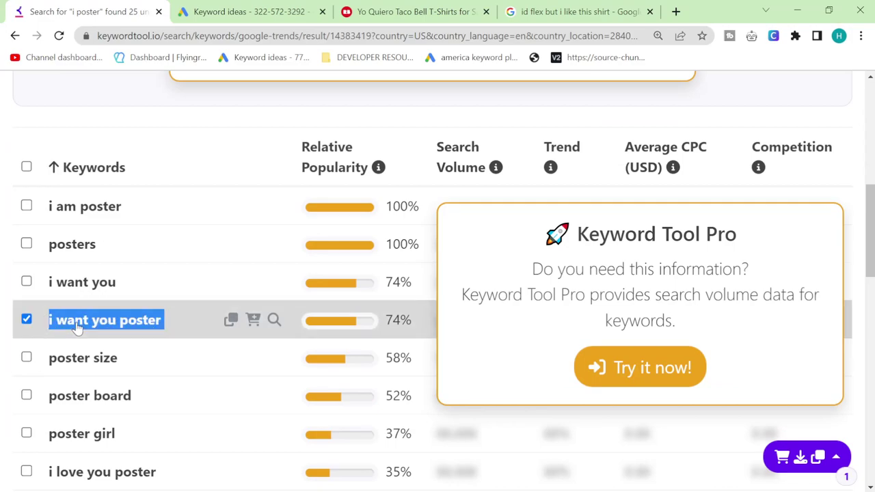
{"action": "left_click", "coordinate": [410, 11]}
{"action": "left_click", "coordinate": [264, 150]}
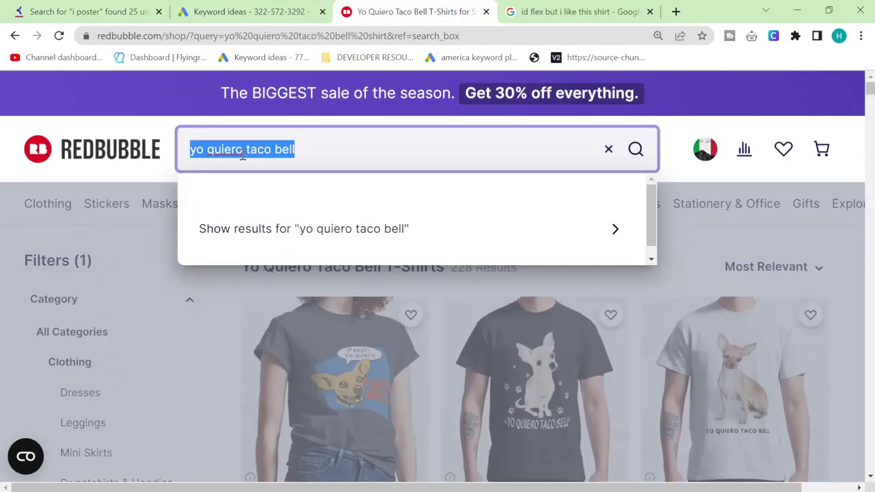
{"action": "key", "text": "ctrl+v"}
{"action": "key", "text": "Return"}
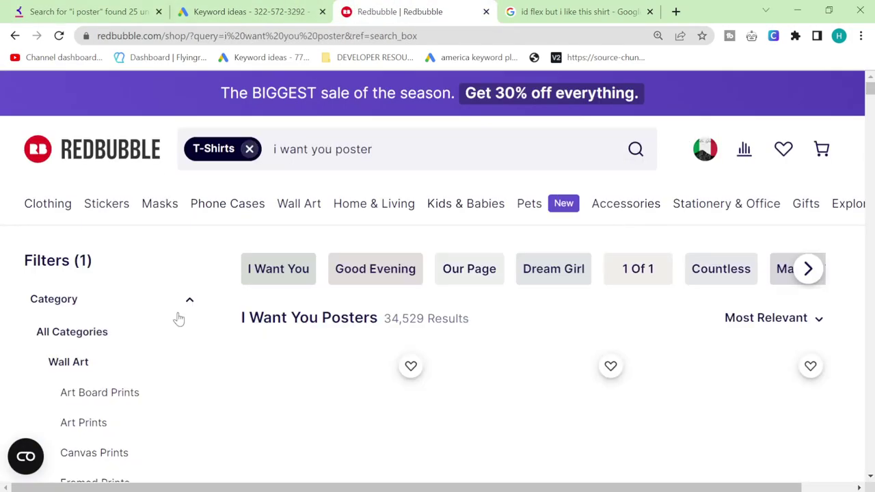
{"action": "scroll", "coordinate": [287, 313], "scroll_direction": "down", "scroll_amount": 1}
- Return to Keyword Tool, review the rest of the "i poster" keywords, and search Google Trends keywords for "ill apron"
{"action": "left_click", "coordinate": [89, 12]}
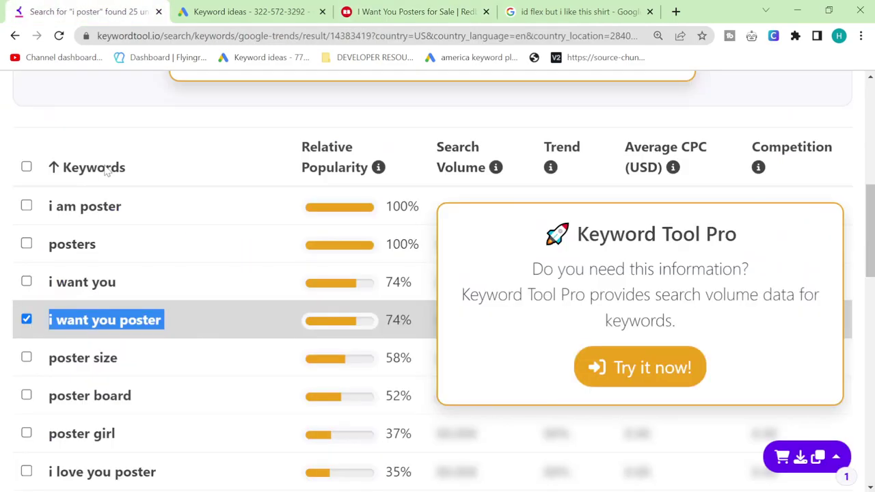
{"action": "scroll", "coordinate": [137, 397], "scroll_direction": "down", "scroll_amount": 3}
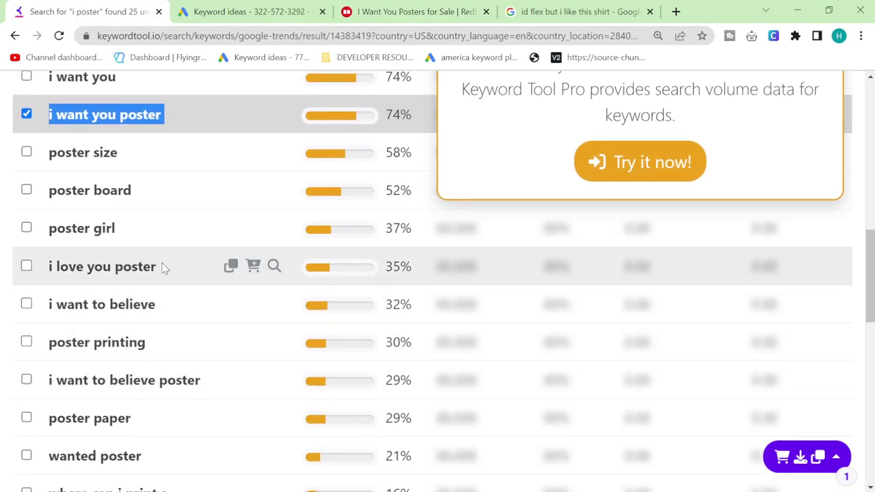
{"action": "scroll", "coordinate": [92, 326], "scroll_direction": "down", "scroll_amount": 2}
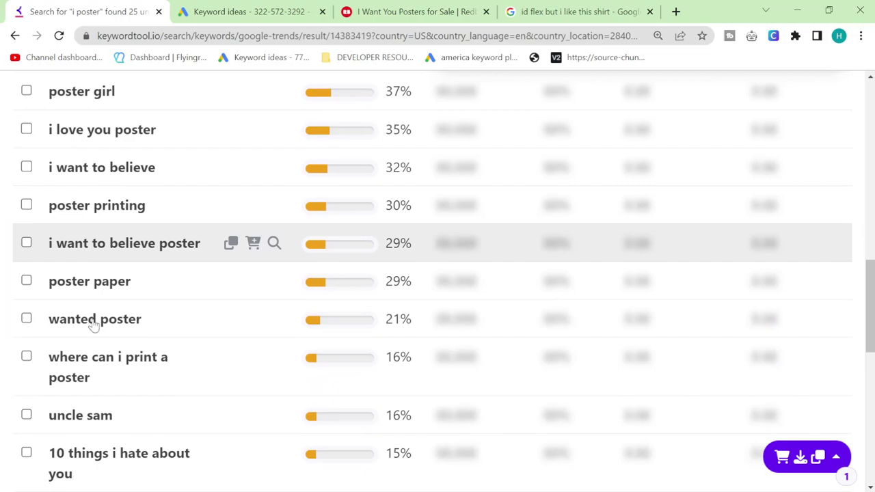
{"action": "scroll", "coordinate": [94, 326], "scroll_direction": "down", "scroll_amount": 3}
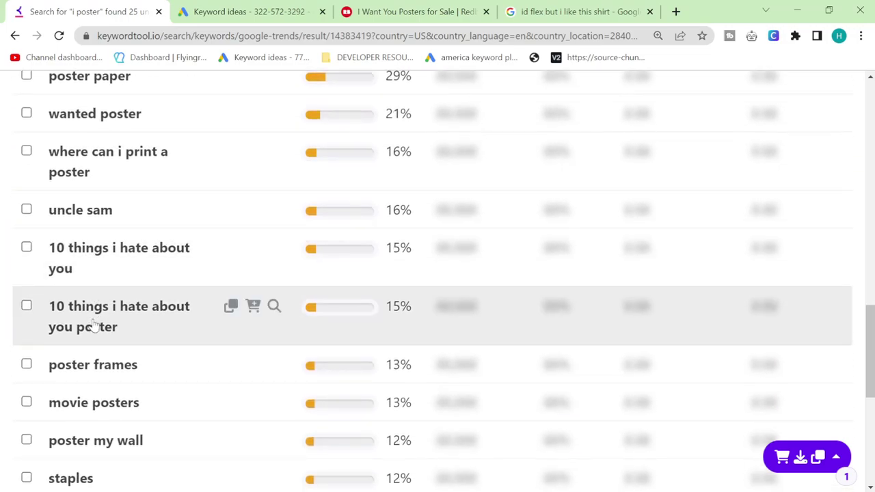
{"action": "scroll", "coordinate": [94, 326], "scroll_direction": "down", "scroll_amount": 4}
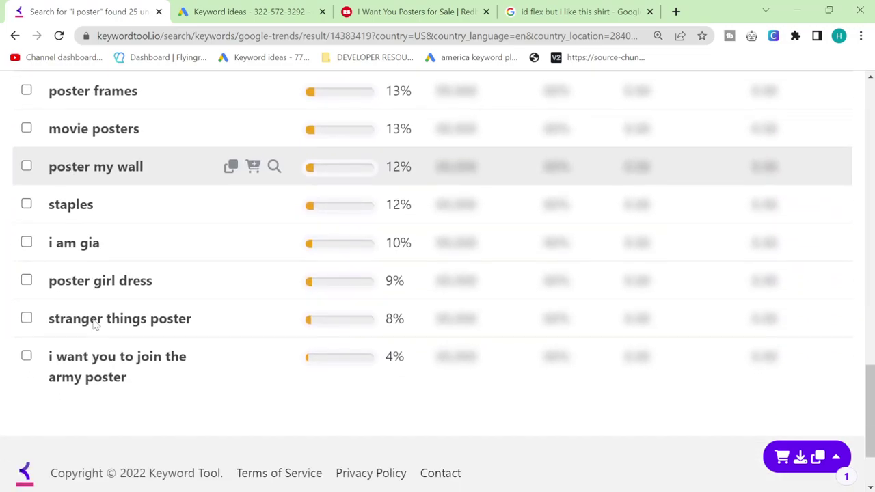
{"action": "scroll", "coordinate": [2, 190], "scroll_direction": "up", "scroll_amount": 10}
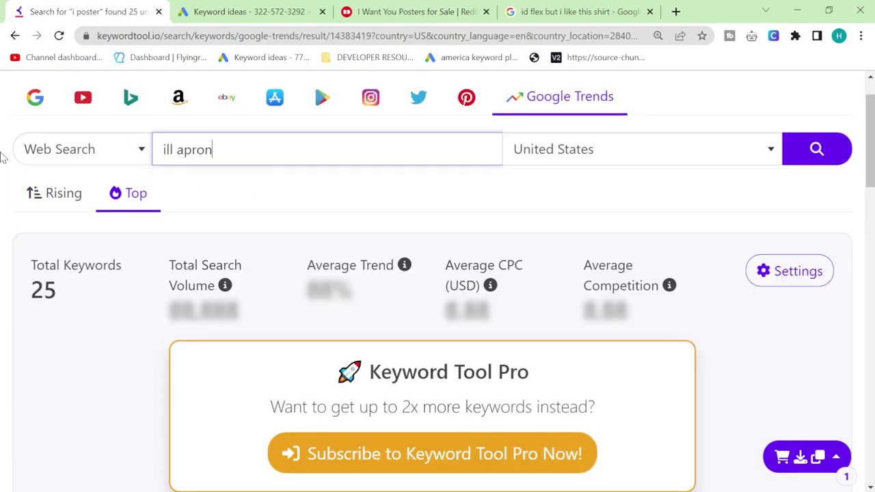
{"action": "key", "text": "Return"}
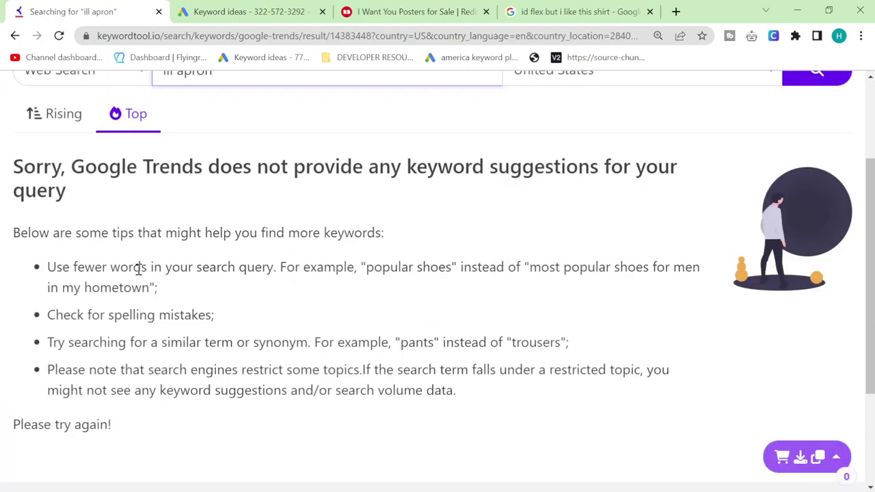
- Search Google Trends keywords for "i apron" and look through the top keywords
{"action": "scroll", "coordinate": [117, 215], "scroll_direction": "up", "scroll_amount": 3}
{"action": "left_click_drag", "start_coordinate": [256, 198], "coordinate": [23, 193]}
{"action": "type", "text": "i"}
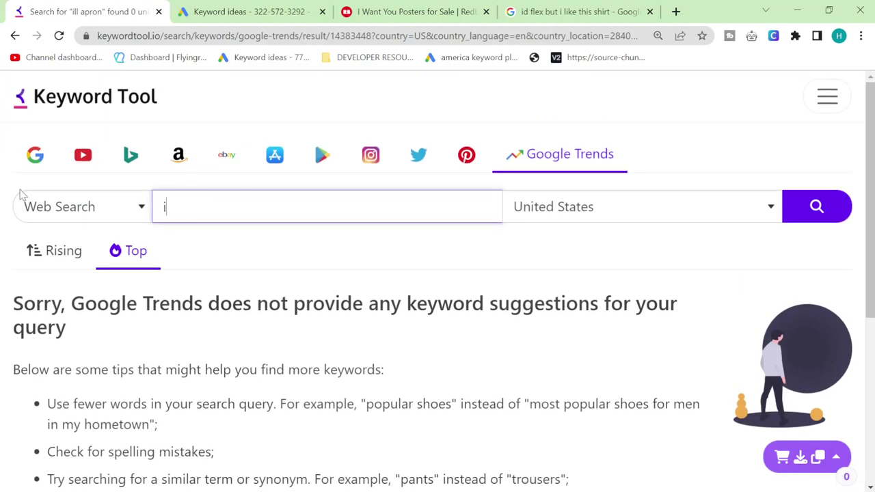
{"action": "type", "text": " apron"}
{"action": "key", "text": "Return"}
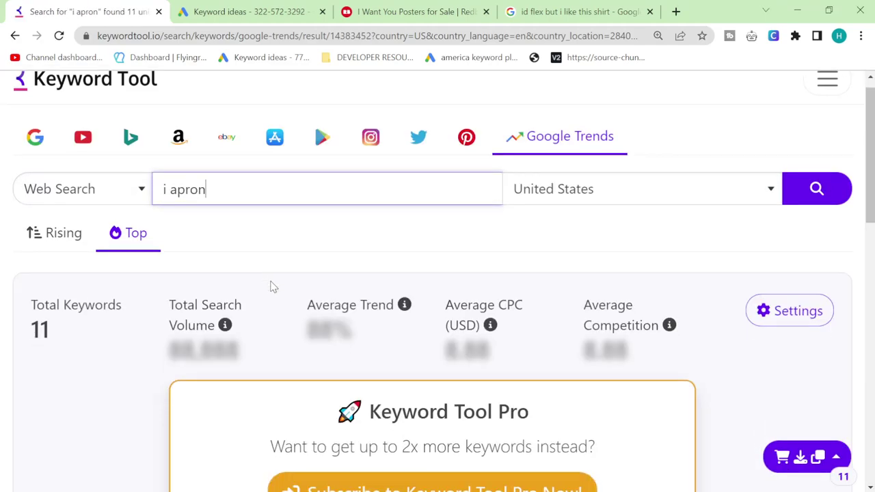
{"action": "scroll", "coordinate": [272, 286], "scroll_direction": "down", "scroll_amount": 8}
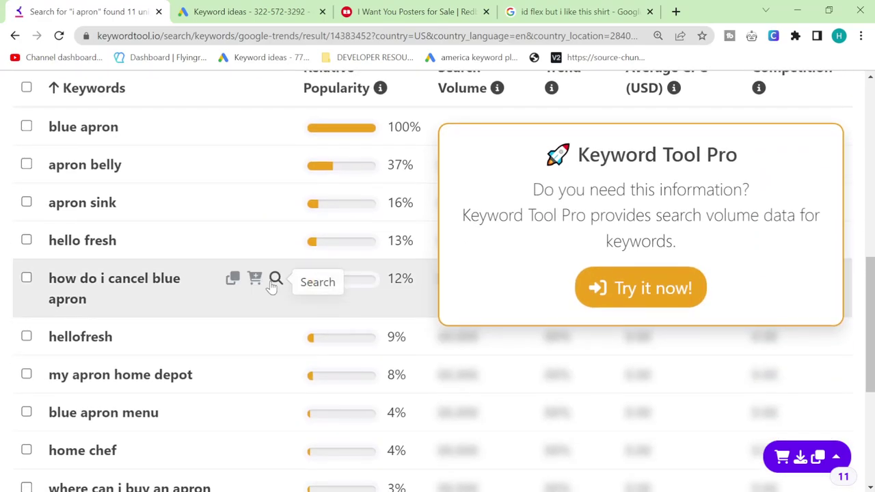
{"action": "scroll", "coordinate": [271, 286], "scroll_direction": "down", "scroll_amount": 2}
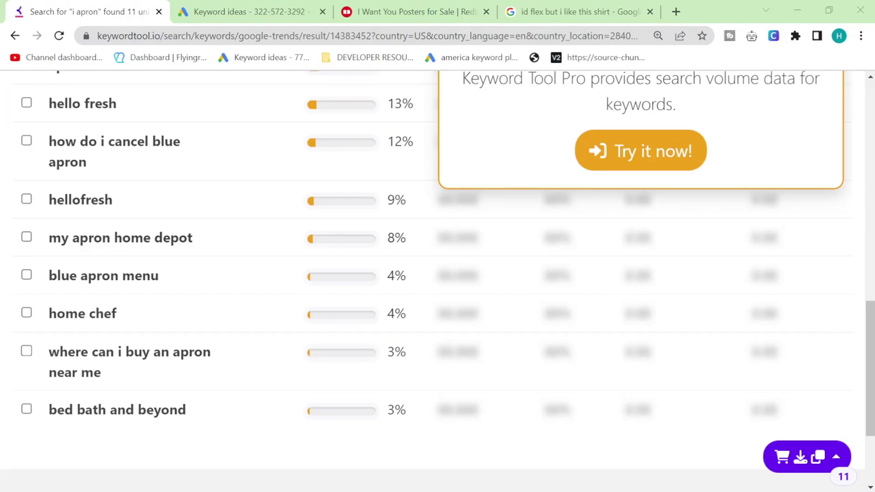
- Search Google Trends keywords for "shirt" and view the top keywords with their search volume, trend and competition
{"action": "scroll", "coordinate": [172, 401], "scroll_direction": "up", "scroll_amount": 8}
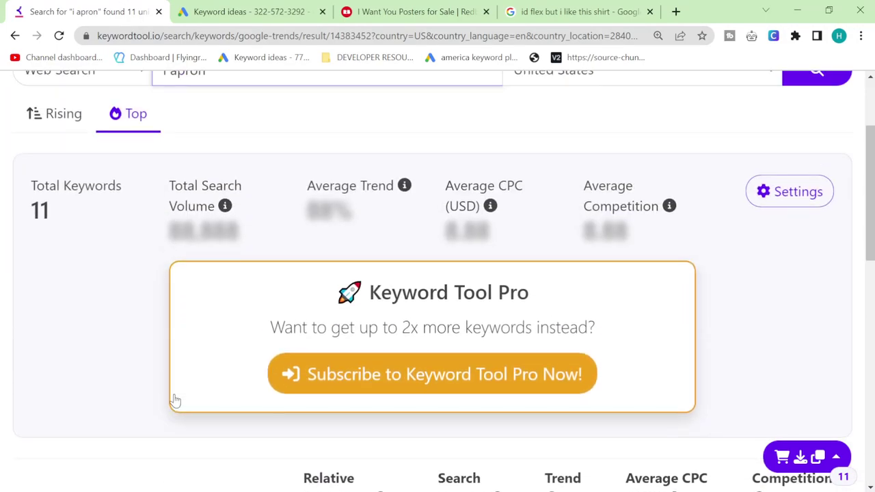
{"action": "scroll", "coordinate": [175, 400], "scroll_direction": "up", "scroll_amount": 2}
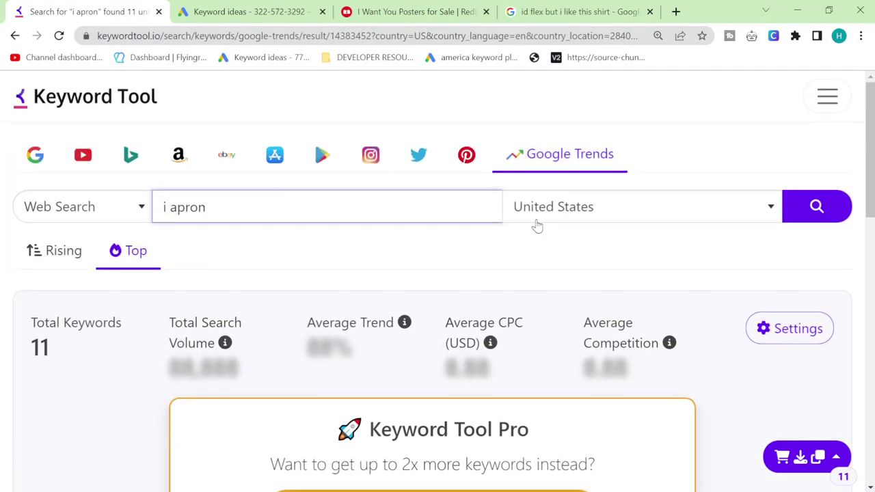
{"action": "left_click_drag", "start_coordinate": [433, 219], "coordinate": [14, 214]}
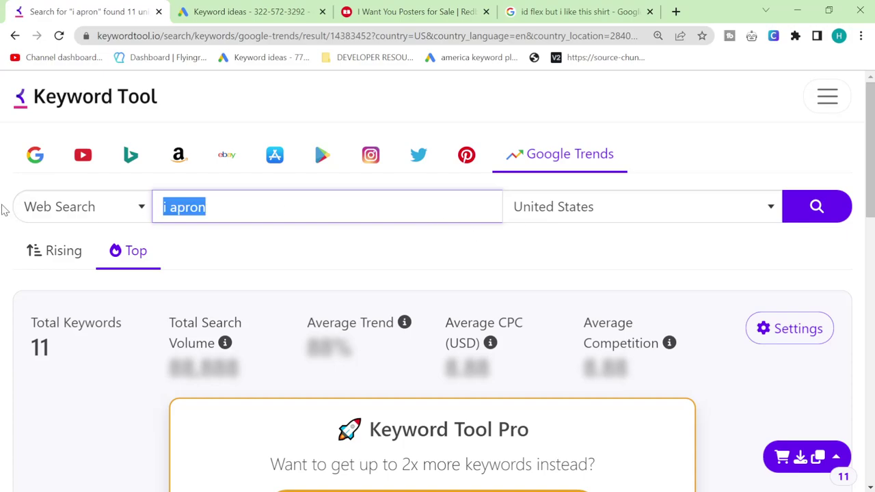
{"action": "type", "text": "shirt"}
{"action": "key", "text": "Return"}
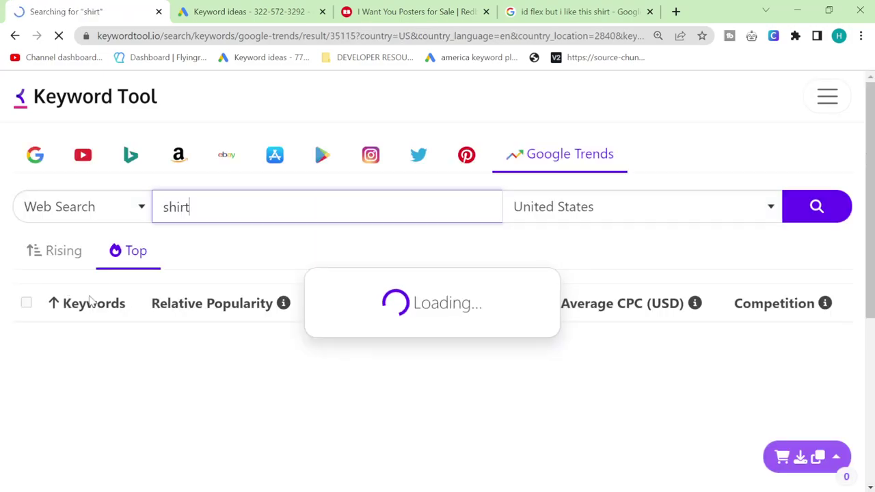
{"action": "scroll", "coordinate": [412, 308], "scroll_direction": "down", "scroll_amount": 3}
{"action": "scroll", "coordinate": [407, 356], "scroll_direction": "up", "scroll_amount": 1}
{"action": "scroll", "coordinate": [410, 366], "scroll_direction": "down", "scroll_amount": 3}
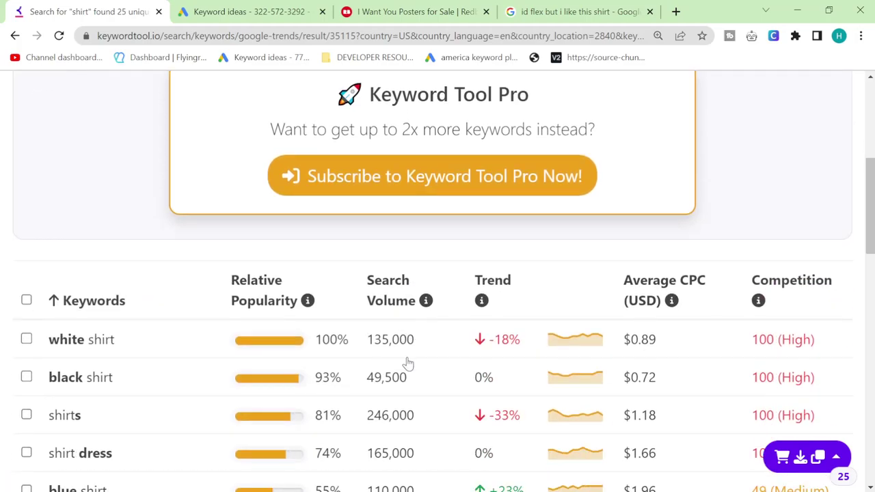
- Look through the full list of top "shirt" keywords and their relative popularity
{"action": "scroll", "coordinate": [408, 362], "scroll_direction": "down", "scroll_amount": 10}
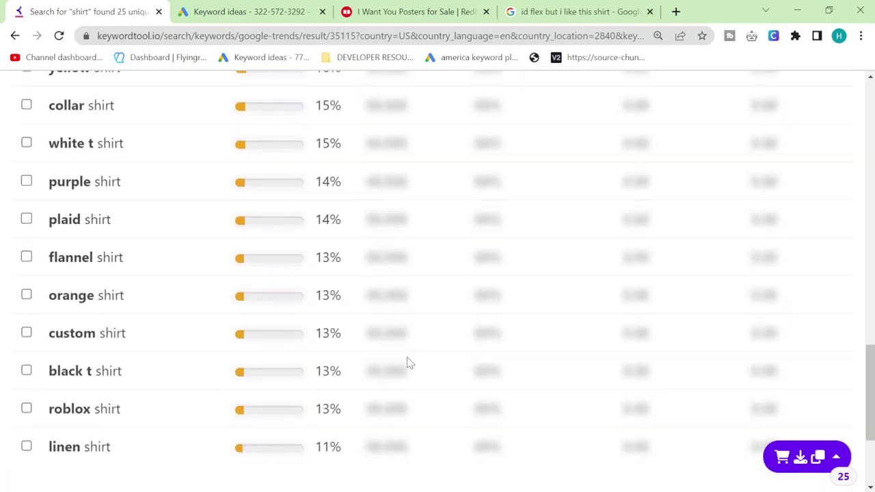
{"action": "scroll", "coordinate": [408, 362], "scroll_direction": "up", "scroll_amount": 10}
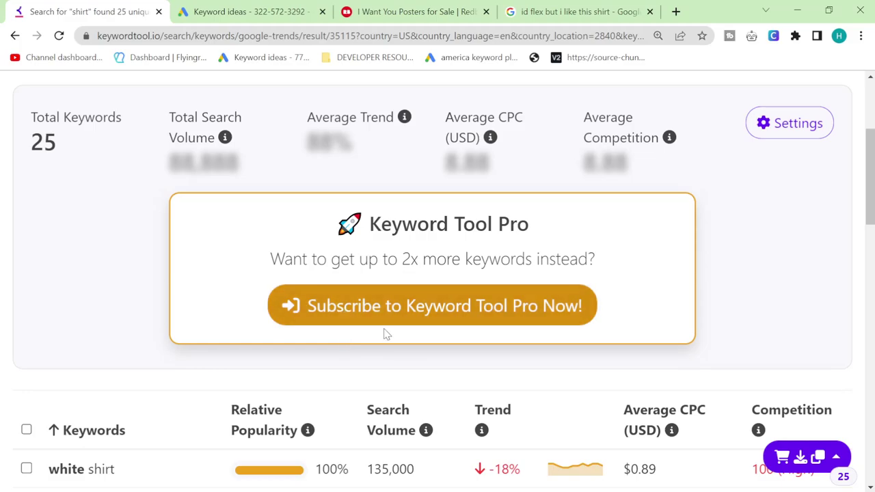
{"action": "scroll", "coordinate": [385, 334], "scroll_direction": "down", "scroll_amount": 5}
{"action": "mouse_move", "coordinate": [504, 348]}
{"action": "scroll", "coordinate": [653, 451], "scroll_direction": "up", "scroll_amount": 6}
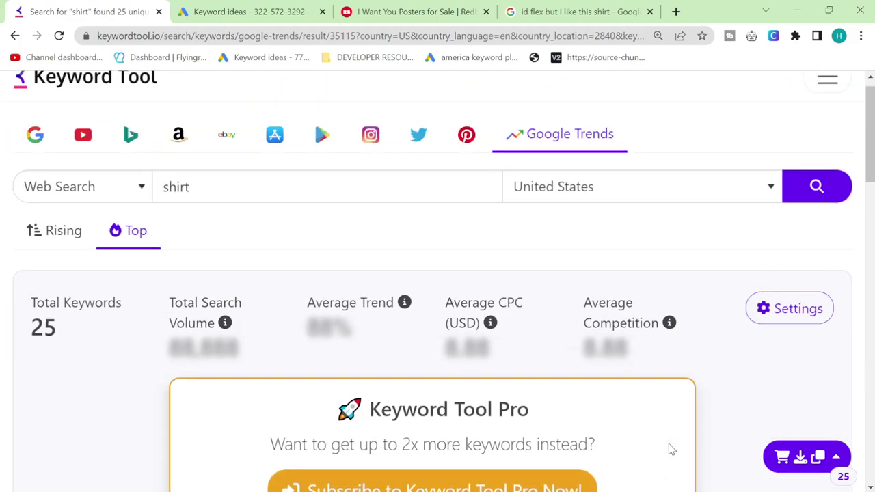
- Browse the site's Keyword Tool Pro and search volume options and open the Keyword Tool Pro page
{"action": "left_click", "coordinate": [827, 97]}
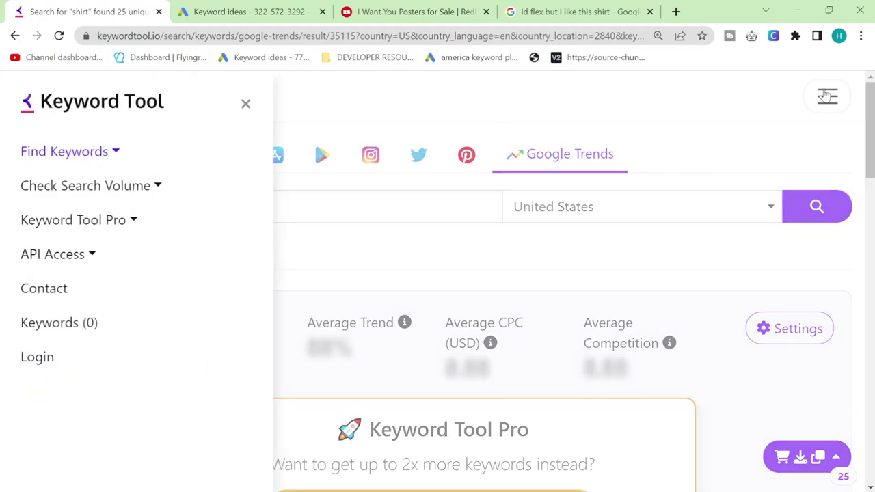
{"action": "left_click", "coordinate": [81, 228]}
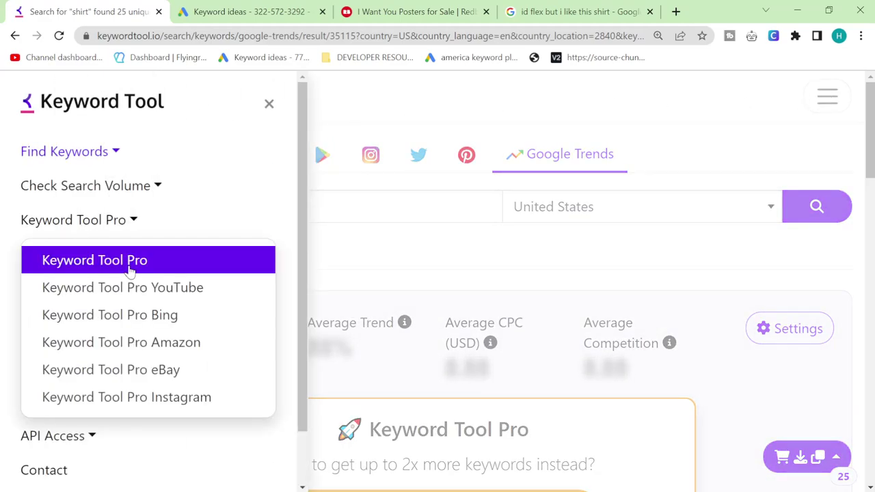
{"action": "scroll", "coordinate": [171, 363], "scroll_direction": "down", "scroll_amount": 2}
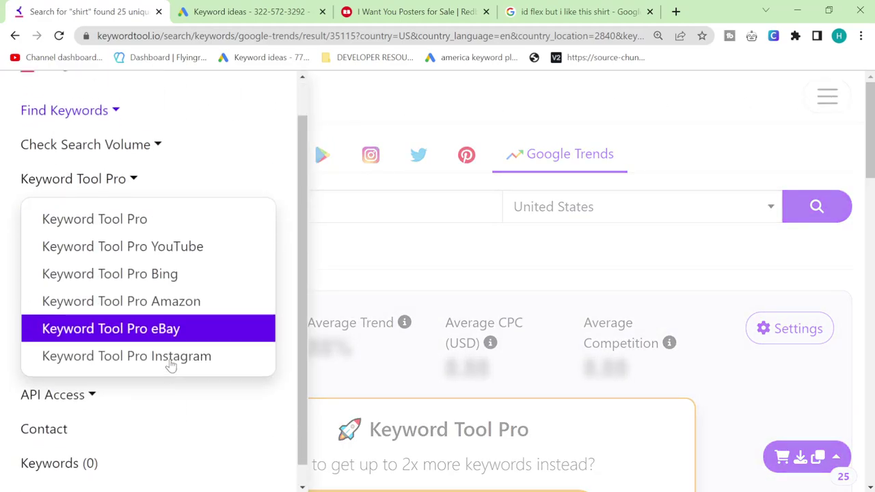
{"action": "left_click", "coordinate": [143, 188]}
{"action": "left_click", "coordinate": [125, 199]}
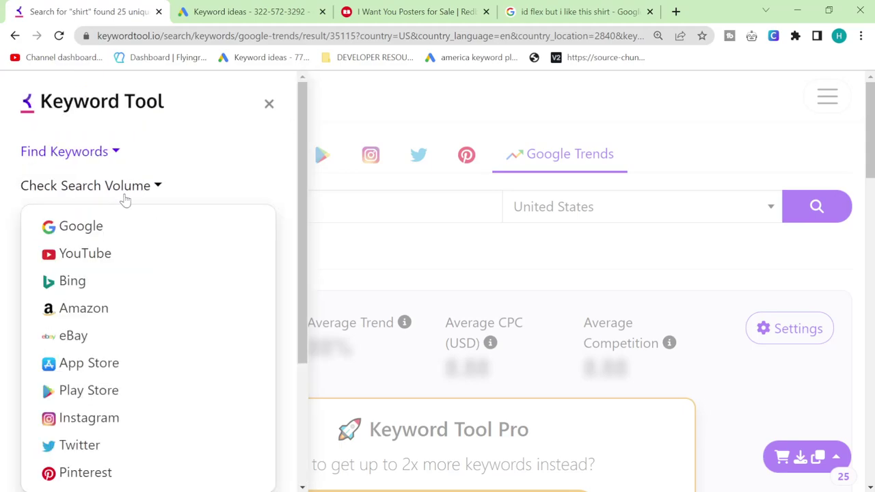
{"action": "left_click", "coordinate": [123, 198]}
{"action": "left_click", "coordinate": [91, 227]}
{"action": "left_click", "coordinate": [93, 255]}
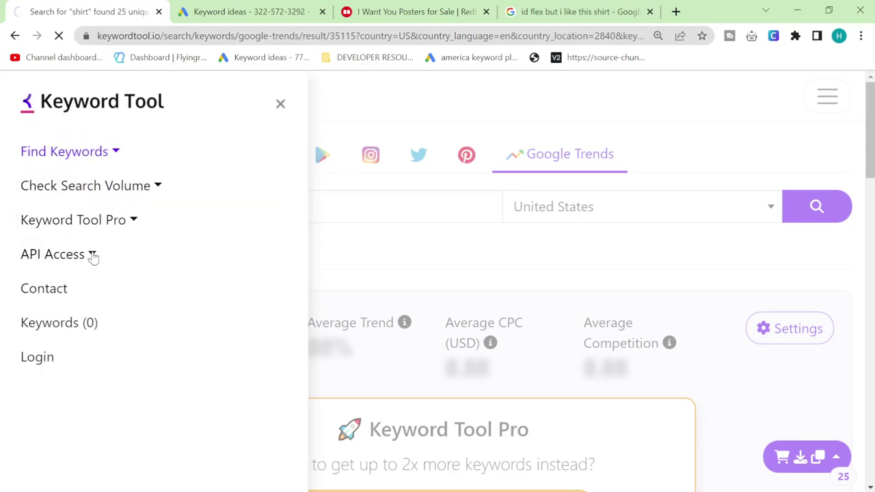
- Find the pricing table on the Keyword Tool Pro page and compare the plans' features and monthly prices
{"action": "scroll", "coordinate": [244, 289], "scroll_direction": "down", "scroll_amount": 10}
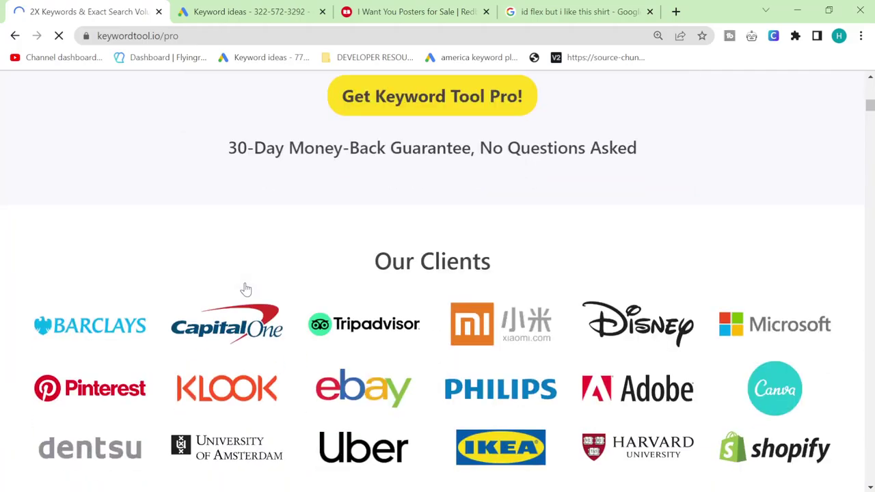
{"action": "scroll", "coordinate": [247, 290], "scroll_direction": "down", "scroll_amount": 20}
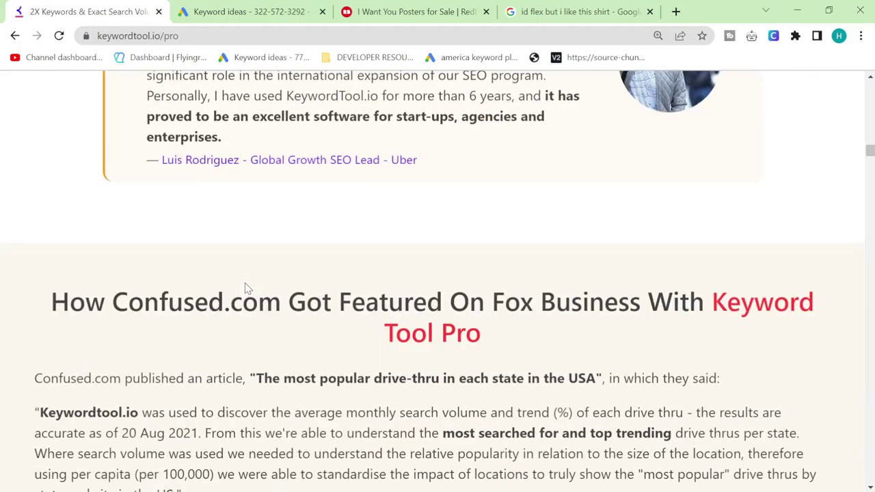
{"action": "scroll", "coordinate": [246, 288], "scroll_direction": "down", "scroll_amount": 15}
{"action": "scroll", "coordinate": [405, 329], "scroll_direction": "up", "scroll_amount": 3}
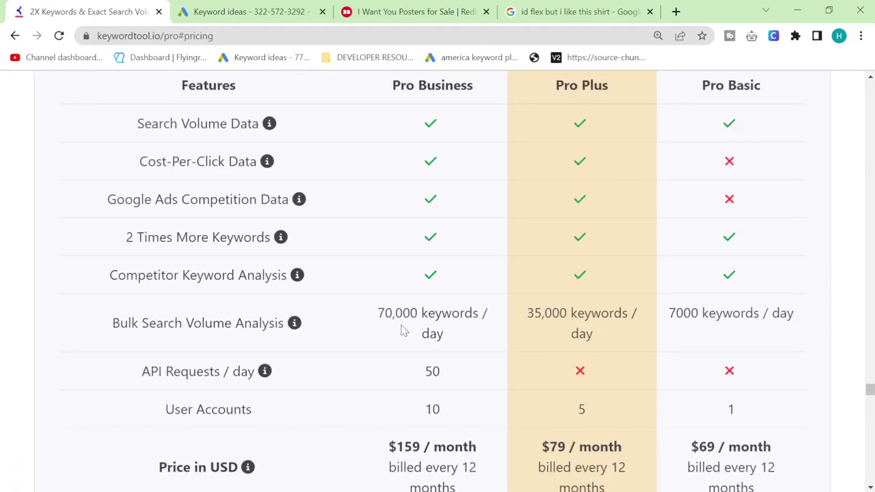
{"action": "scroll", "coordinate": [405, 331], "scroll_direction": "up", "scroll_amount": 2}
{"action": "scroll", "coordinate": [405, 331], "scroll_direction": "down", "scroll_amount": 4}
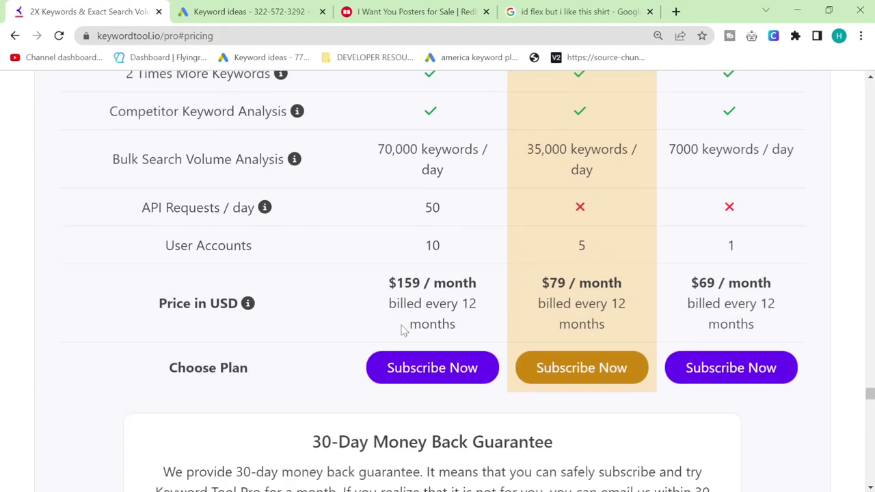
{"action": "scroll", "coordinate": [404, 330], "scroll_direction": "down", "scroll_amount": 2}
{"action": "scroll", "coordinate": [678, 342], "scroll_direction": "up", "scroll_amount": 2}
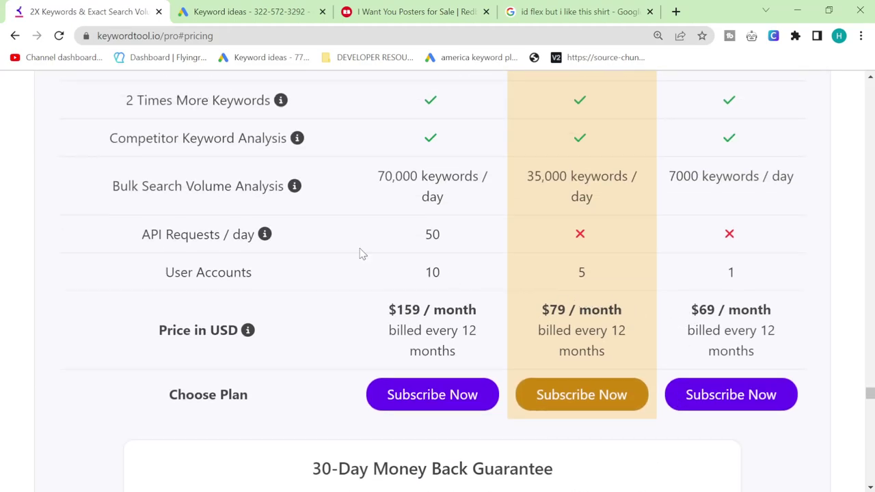
- Go back to the keyword results, search Google Trends keywords for "i hoodie" and look through the top keywords
{"action": "left_click", "coordinate": [10, 43]}
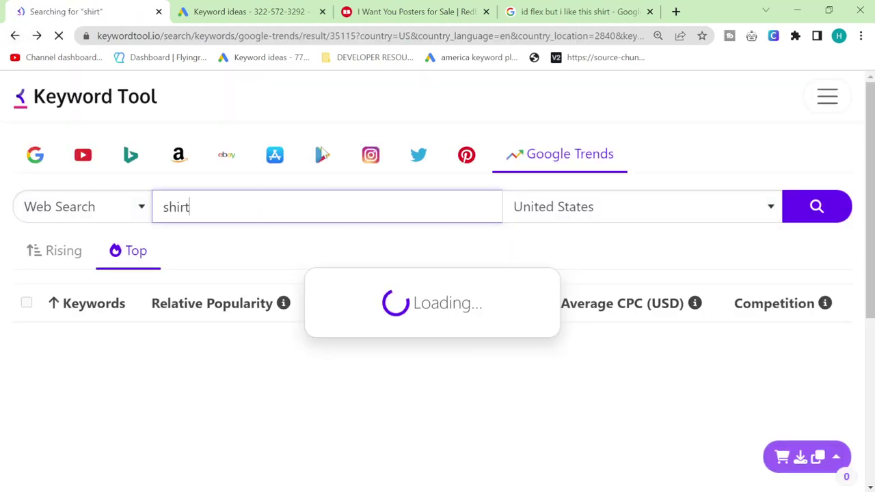
{"action": "left_click", "coordinate": [233, 207]}
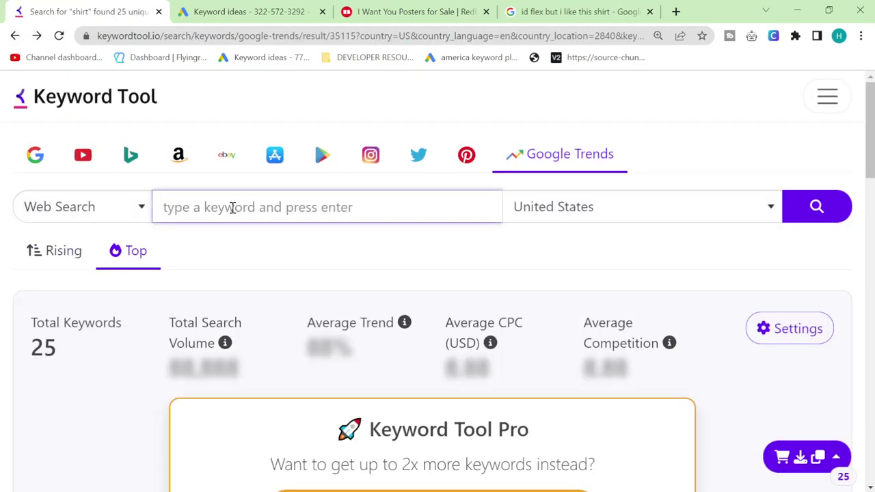
{"action": "type", "text": "i soodie"}
{"action": "key", "text": "Return"}
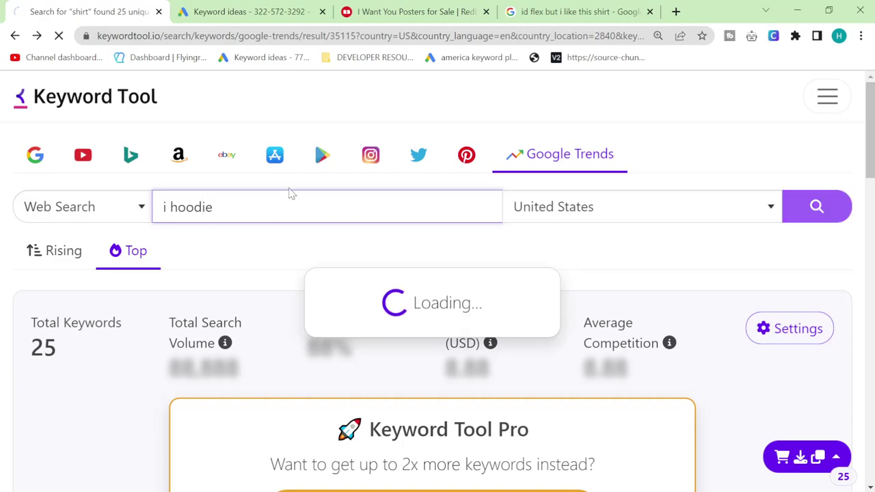
{"action": "scroll", "coordinate": [273, 255], "scroll_direction": "down", "scroll_amount": 2}
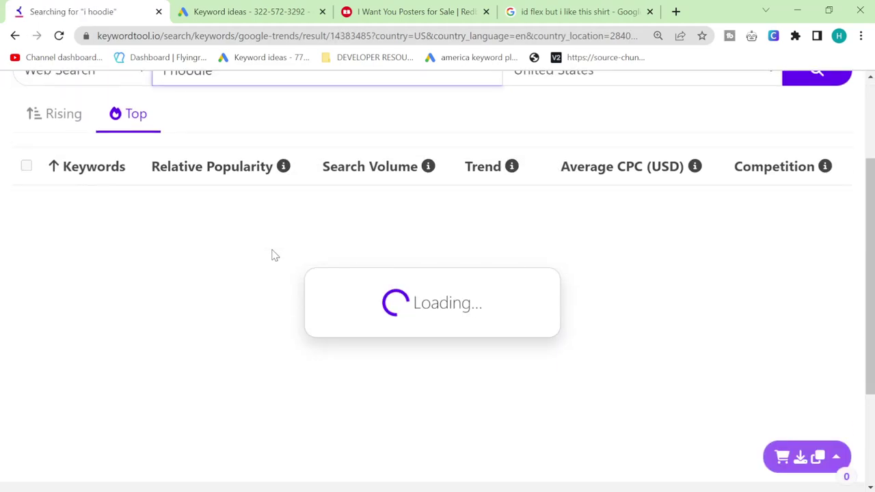
{"action": "scroll", "coordinate": [268, 253], "scroll_direction": "down", "scroll_amount": 5}
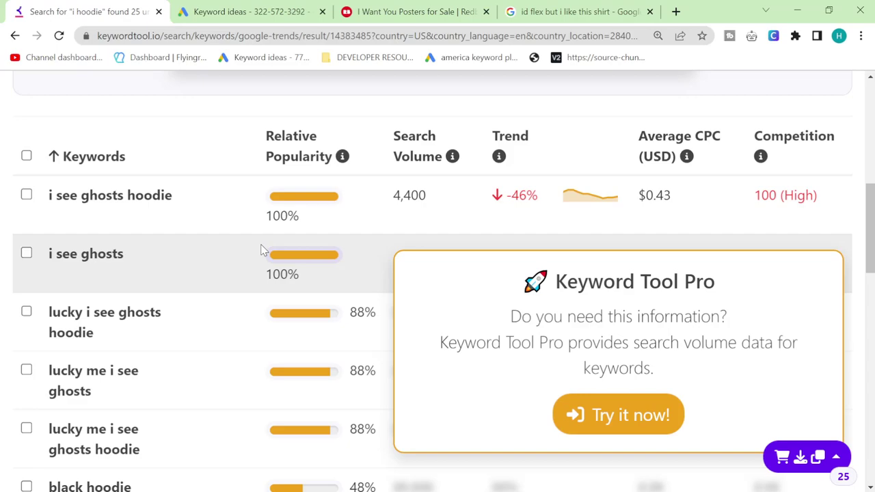
{"action": "scroll", "coordinate": [75, 340], "scroll_direction": "down", "scroll_amount": 5}
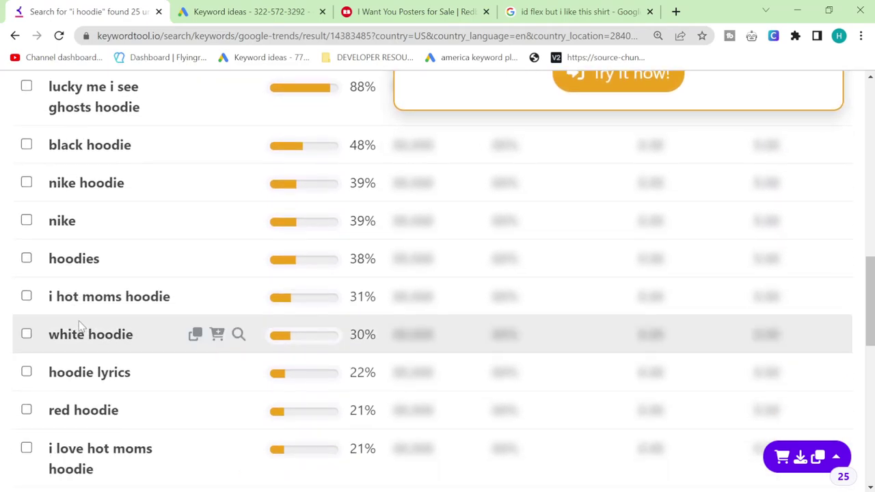
{"action": "scroll", "coordinate": [71, 301], "scroll_direction": "down", "scroll_amount": 2}
{"action": "scroll", "coordinate": [71, 300], "scroll_direction": "down", "scroll_amount": 5}
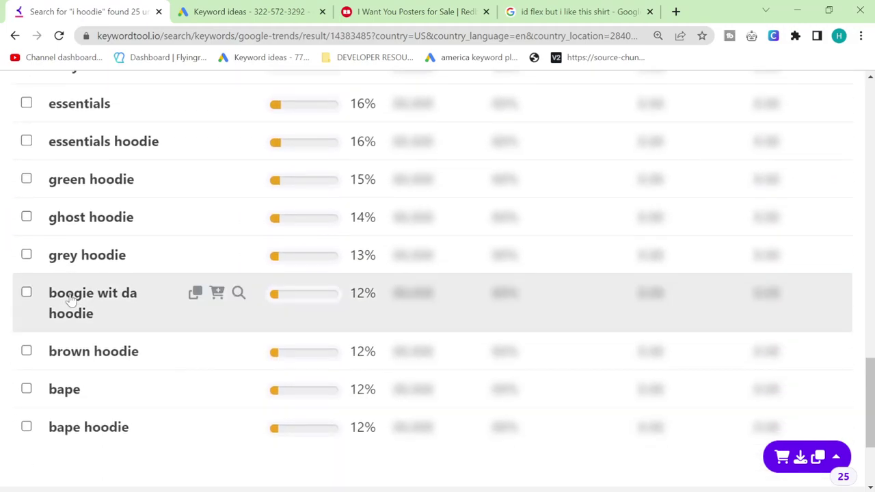
{"action": "scroll", "coordinate": [104, 433], "scroll_direction": "up", "scroll_amount": 15}
{"action": "scroll", "coordinate": [160, 144], "scroll_direction": "up", "scroll_amount": 5}
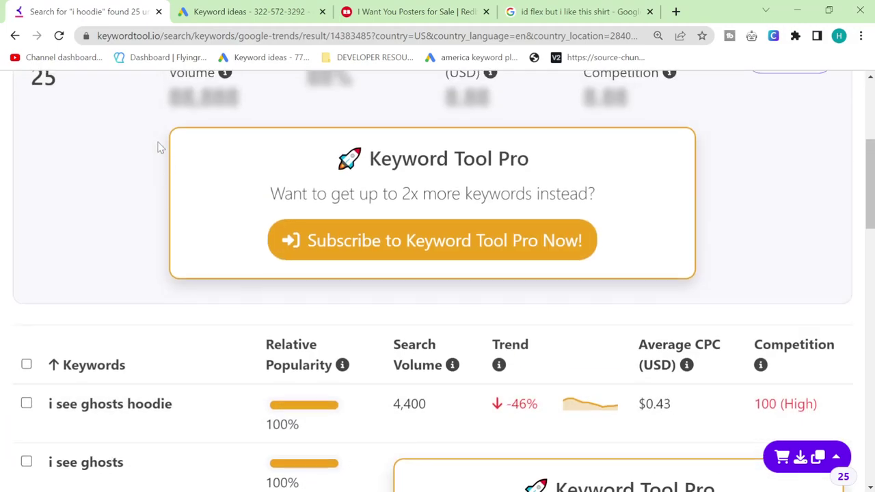
- Search Google Trends keywords for "ill hoodie"
{"action": "left_click", "coordinate": [167, 138]}
{"action": "type", "text": "l"}
{"action": "key", "text": "Return"}
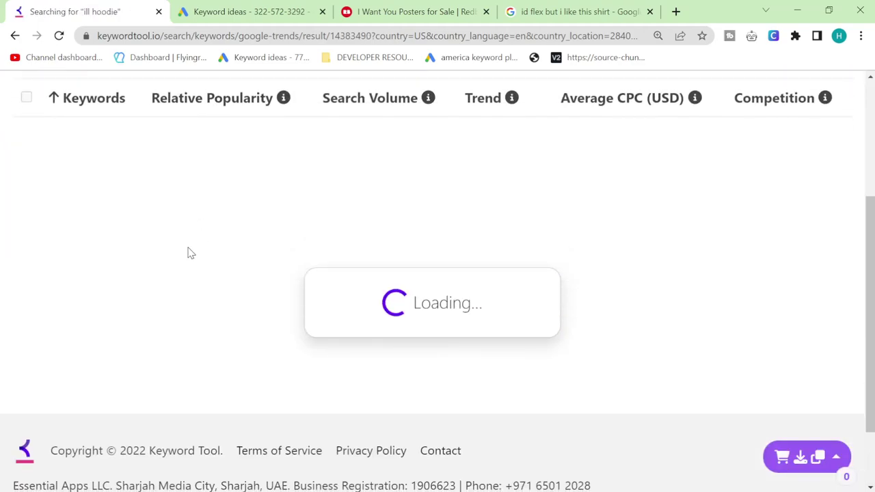
{"action": "scroll", "coordinate": [189, 247], "scroll_direction": "up", "scroll_amount": 3}
- Search Google Trends keywords for "b shirt" and look through the top keywords
{"action": "triple_click", "coordinate": [236, 207]}
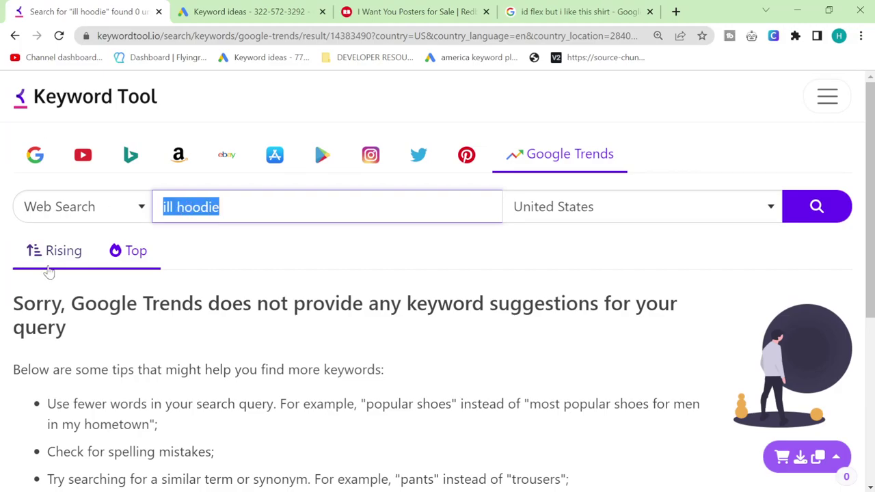
{"action": "type", "text": "b shirt"}
{"action": "key", "text": "Return"}
{"action": "scroll", "coordinate": [106, 253], "scroll_direction": "down", "scroll_amount": 3}
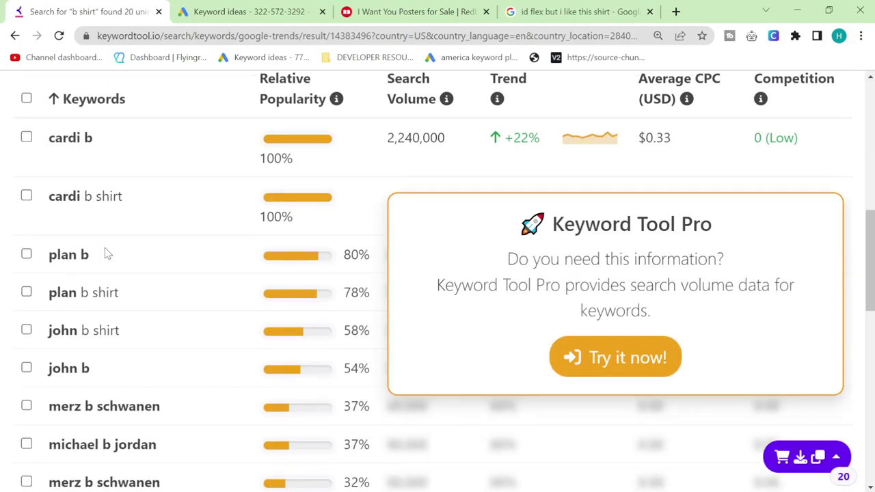
{"action": "scroll", "coordinate": [87, 312], "scroll_direction": "down", "scroll_amount": 3}
{"action": "scroll", "coordinate": [84, 315], "scroll_direction": "down", "scroll_amount": 1}
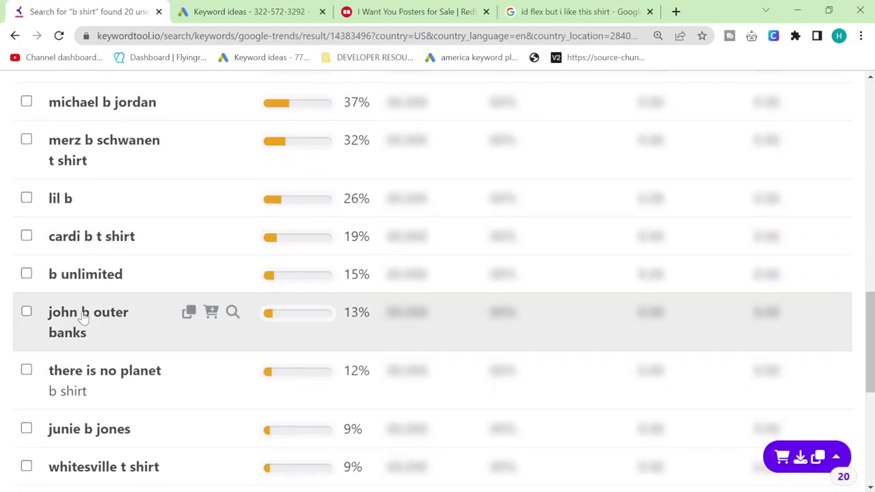
- Copy "there is no planet b shirt" and get Google Ads Keyword Planner results for it in place of the previous keyword
{"action": "triple_click", "coordinate": [78, 389]}
{"action": "key", "text": "ctrl+c"}
{"action": "left_click", "coordinate": [246, 11]}
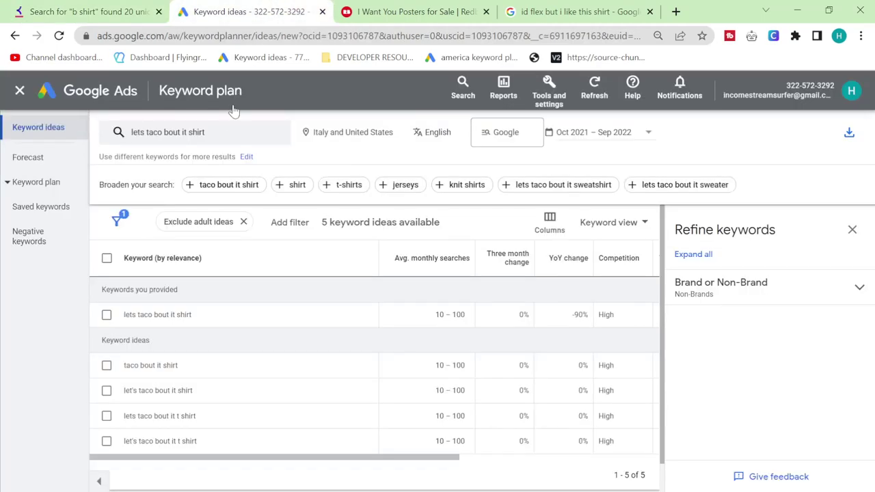
{"action": "left_click", "coordinate": [201, 146]}
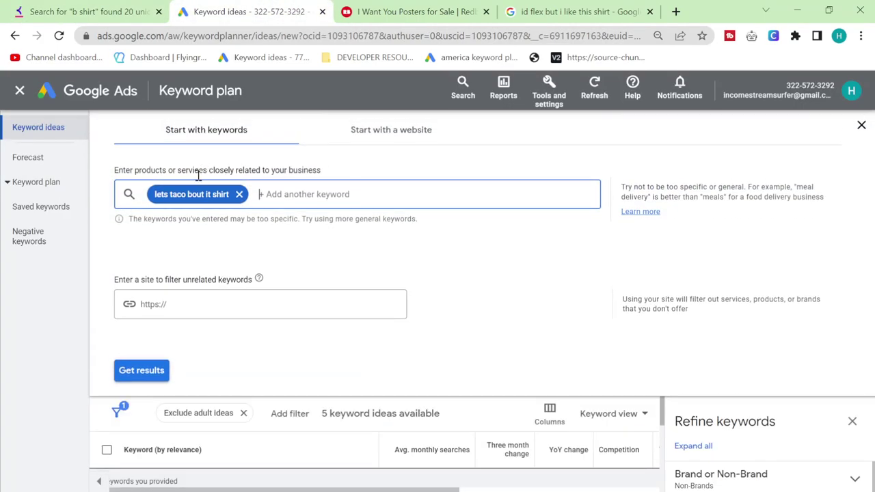
{"action": "left_click", "coordinate": [238, 195]}
{"action": "key", "text": "ctrl+v"}
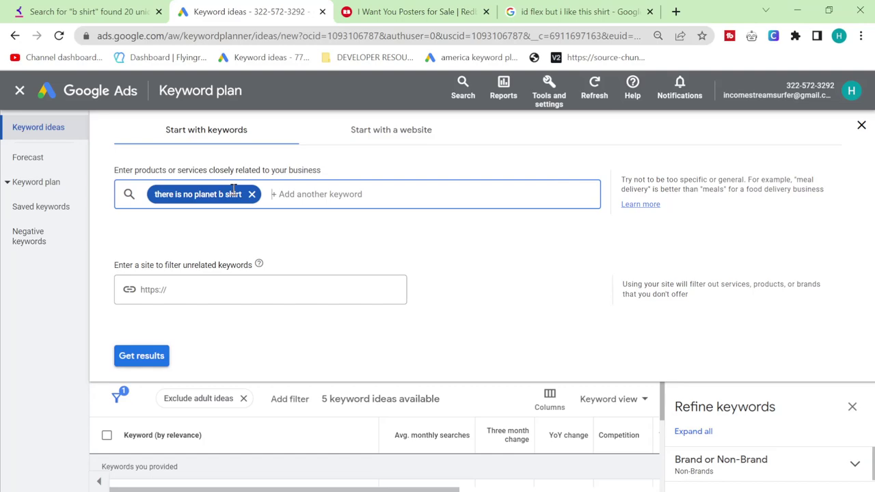
{"action": "key", "text": "Return"}
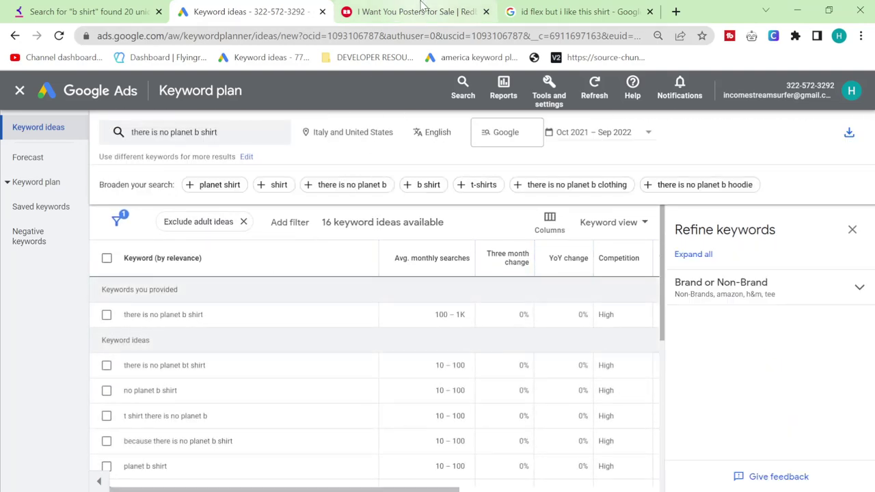
- Search Redbubble for "there is no planet b shirt" to check the competing listings
{"action": "left_click", "coordinate": [417, 10]}
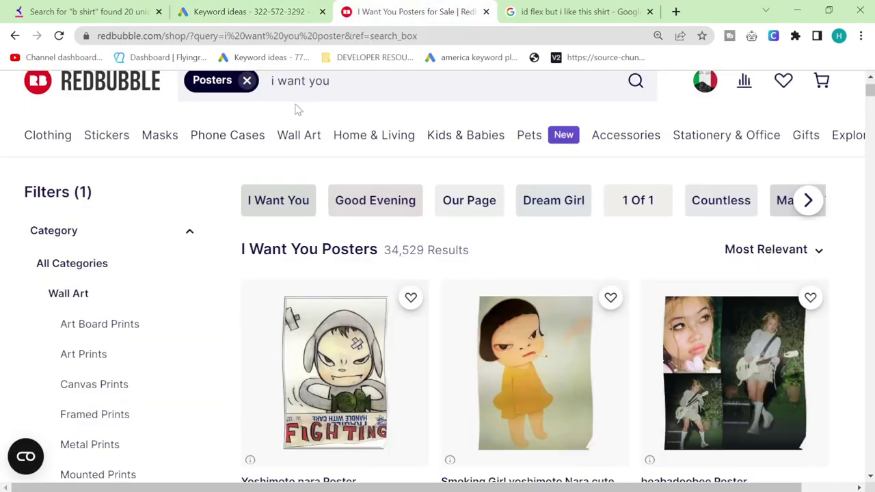
{"action": "left_click", "coordinate": [241, 89]}
{"action": "key", "text": "ctrl+v"}
{"action": "key", "text": "Return"}
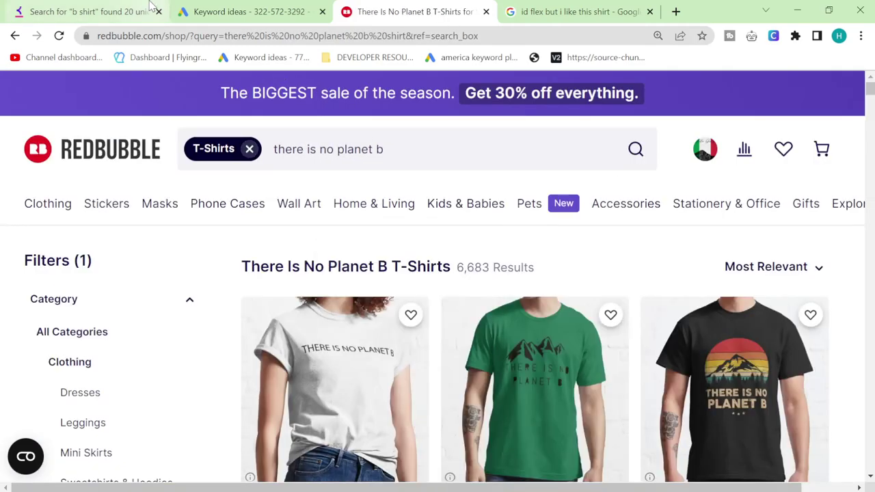
- Return to Keyword Tool, review the rest of the "b shirt" keywords, and search Google Trends keywords for "c shirt"
{"action": "key", "text": "ctrl+1"}
{"action": "scroll", "coordinate": [301, 342], "scroll_direction": "down", "scroll_amount": 4}
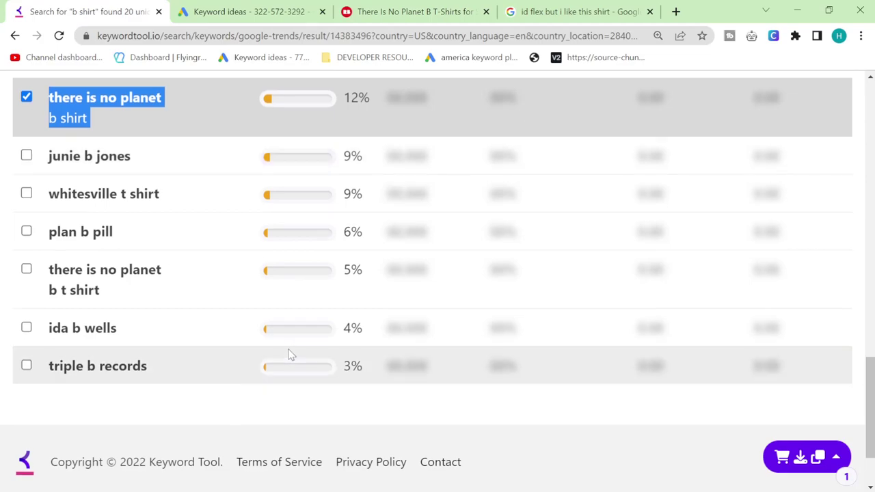
{"action": "scroll", "coordinate": [289, 354], "scroll_direction": "up", "scroll_amount": 10}
{"action": "scroll", "coordinate": [298, 348], "scroll_direction": "up", "scroll_amount": 5}
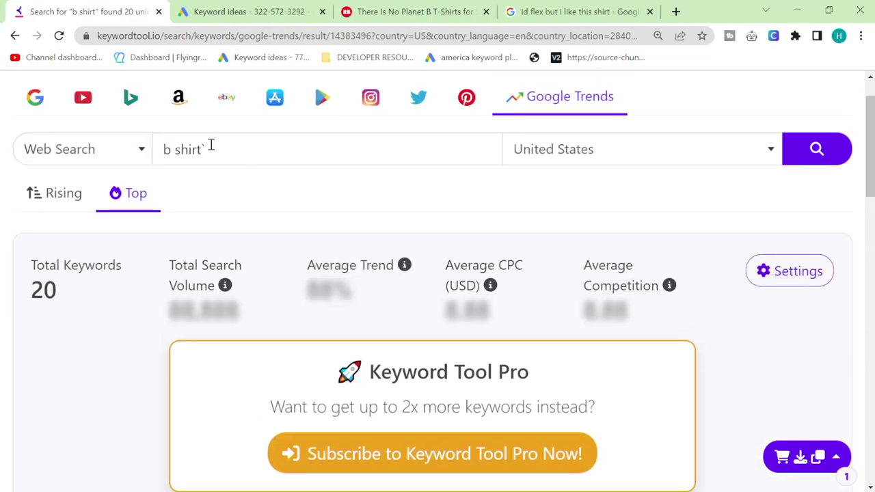
{"action": "left_click", "coordinate": [211, 145]}
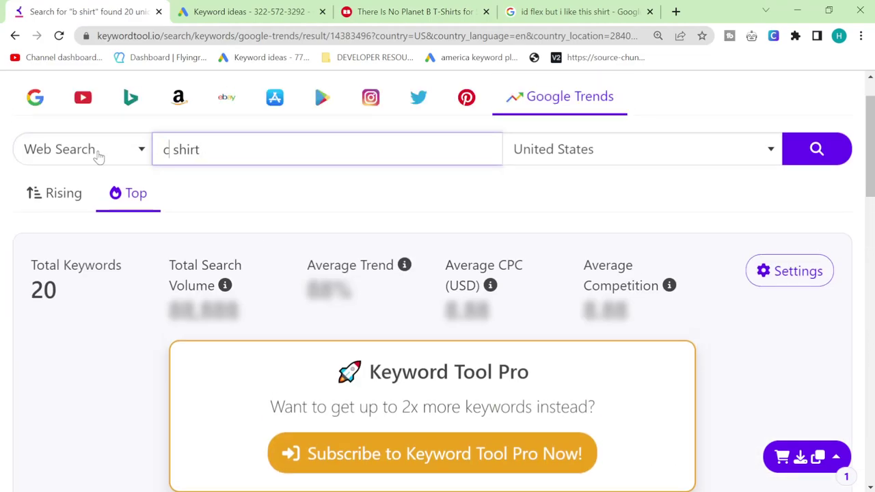
{"action": "key", "text": "Return"}
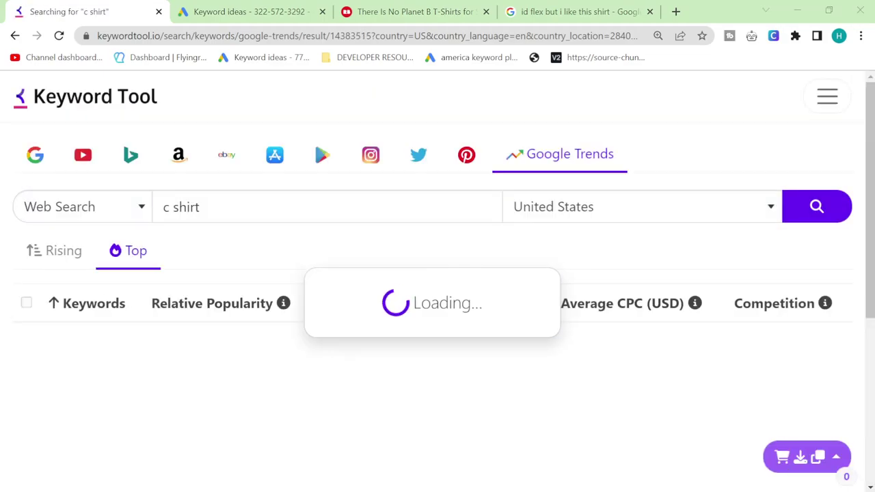
- Look through the top "c shirt" keywords and search Google Trends keywords for "d shirt"
{"action": "scroll", "coordinate": [277, 254], "scroll_direction": "down", "scroll_amount": 8}
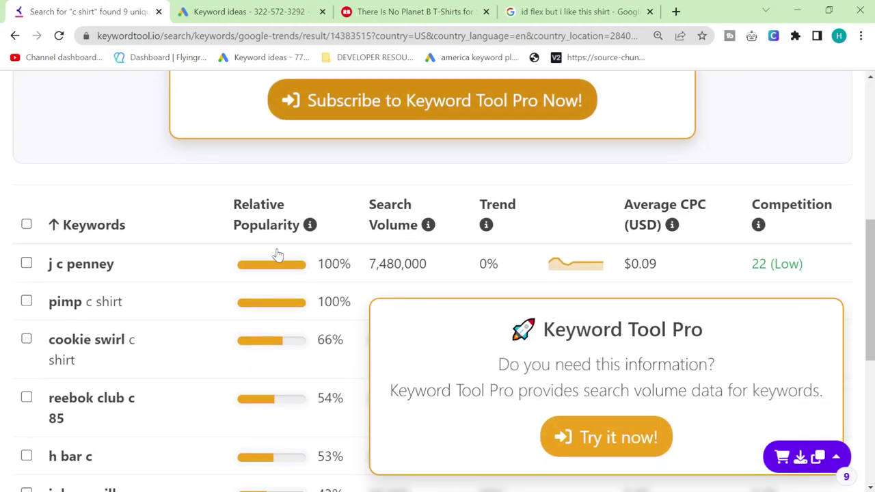
{"action": "scroll", "coordinate": [277, 255], "scroll_direction": "down", "scroll_amount": 2}
{"action": "scroll", "coordinate": [277, 255], "scroll_direction": "up", "scroll_amount": 8}
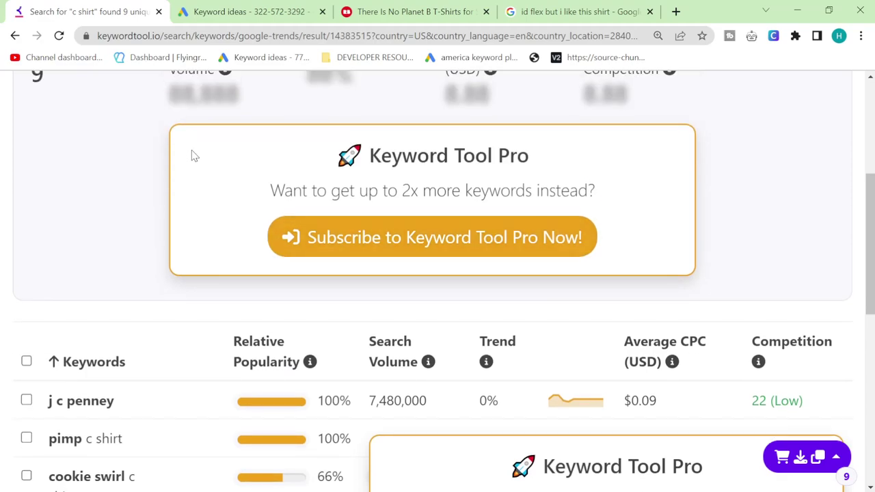
{"action": "scroll", "coordinate": [179, 173], "scroll_direction": "up", "scroll_amount": 2}
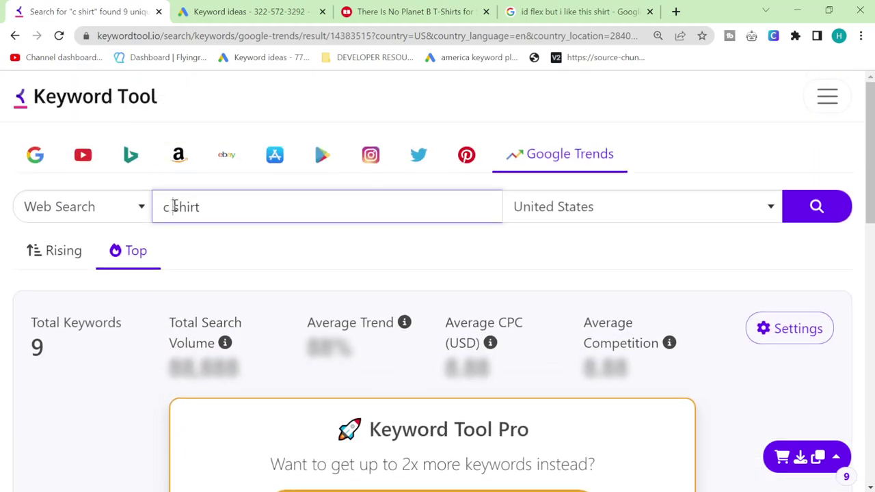
{"action": "left_click", "coordinate": [175, 206]}
{"action": "key", "text": "BackSpace"}
{"action": "type", "text": "d"}
{"action": "key", "text": "Return"}
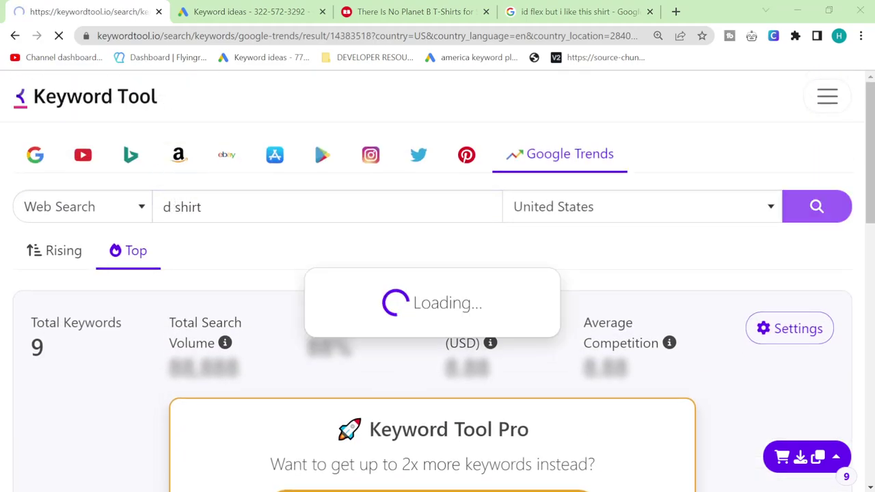
- Examine the full list of top "d shirt" keywords for usable shirt phrases
{"action": "scroll", "coordinate": [307, 333], "scroll_direction": "down", "scroll_amount": 2}
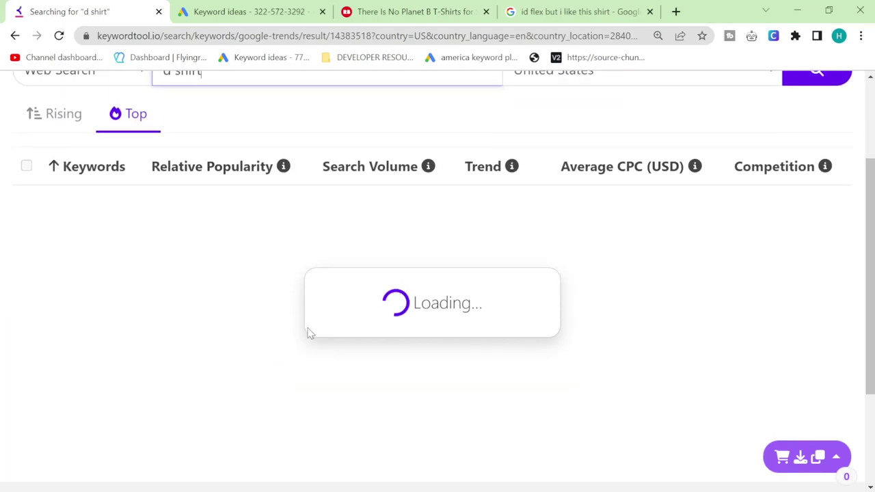
{"action": "scroll", "coordinate": [308, 329], "scroll_direction": "down", "scroll_amount": 6}
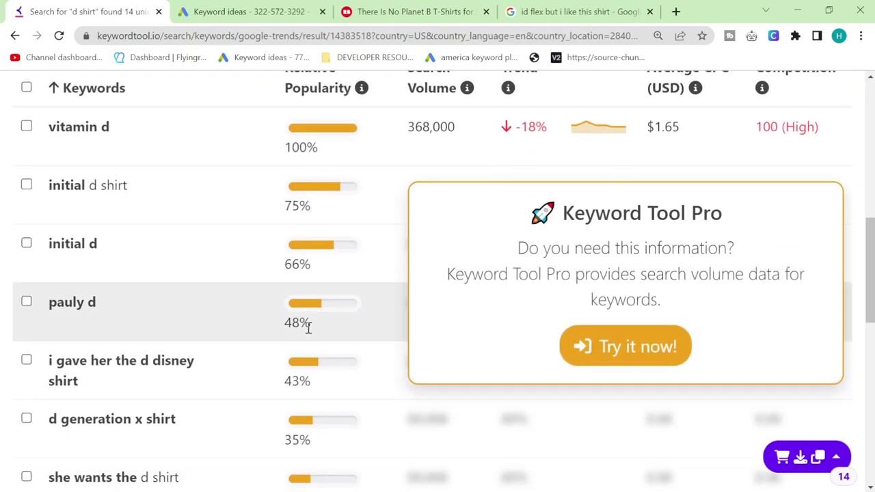
{"action": "scroll", "coordinate": [308, 328], "scroll_direction": "down", "scroll_amount": 2}
{"action": "scroll", "coordinate": [157, 328], "scroll_direction": "down", "scroll_amount": 3}
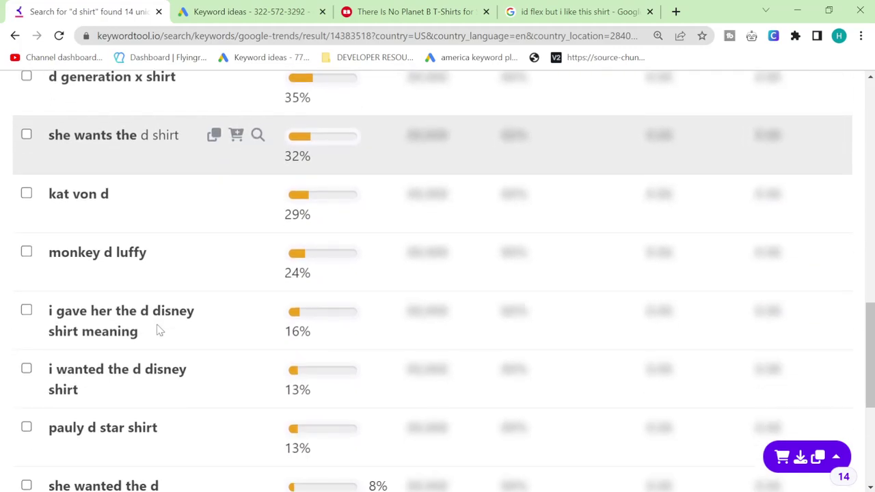
{"action": "scroll", "coordinate": [156, 328], "scroll_direction": "down", "scroll_amount": 1}
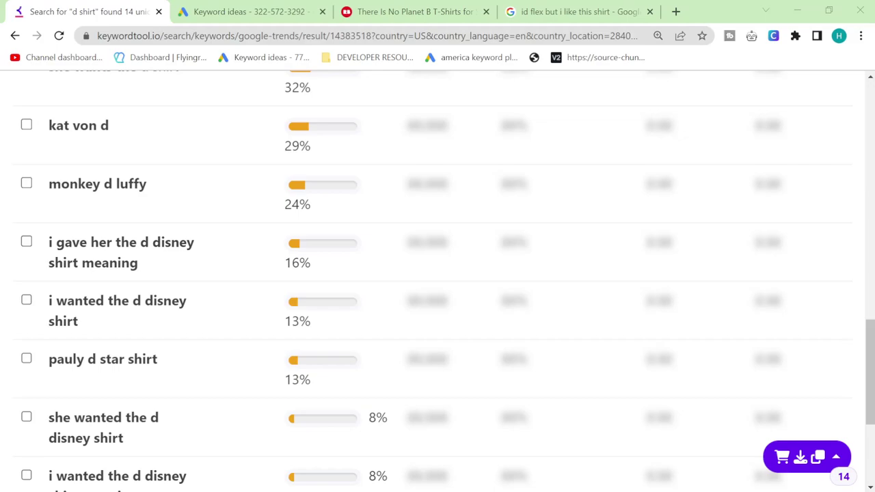
{"action": "scroll", "coordinate": [203, 312], "scroll_direction": "down", "scroll_amount": 3}
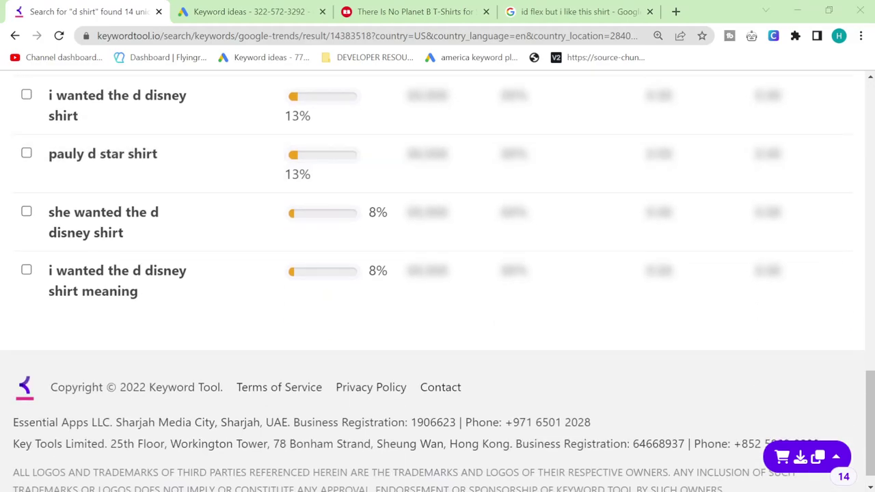
{"action": "scroll", "coordinate": [191, 146], "scroll_direction": "up", "scroll_amount": 20}
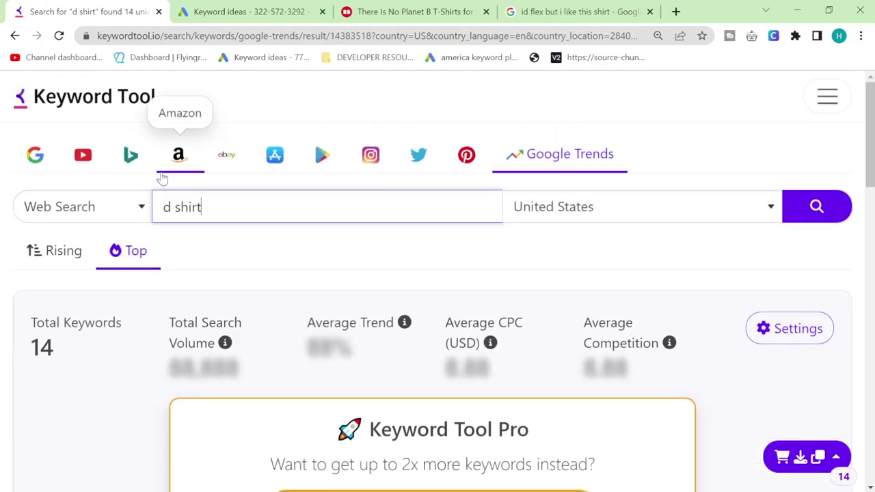
- Try to search Google Trends keywords for "jelly shirt"
{"action": "double_click", "coordinate": [168, 208]}
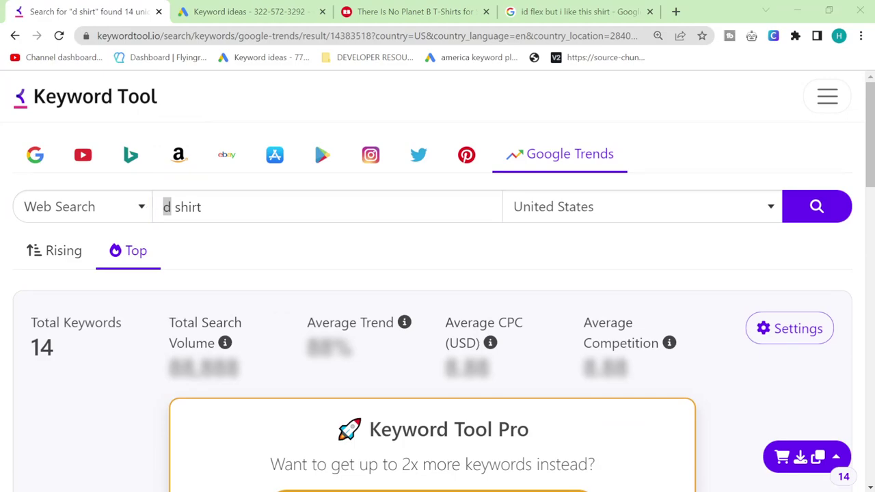
{"action": "key", "text": "alt+Tab"}
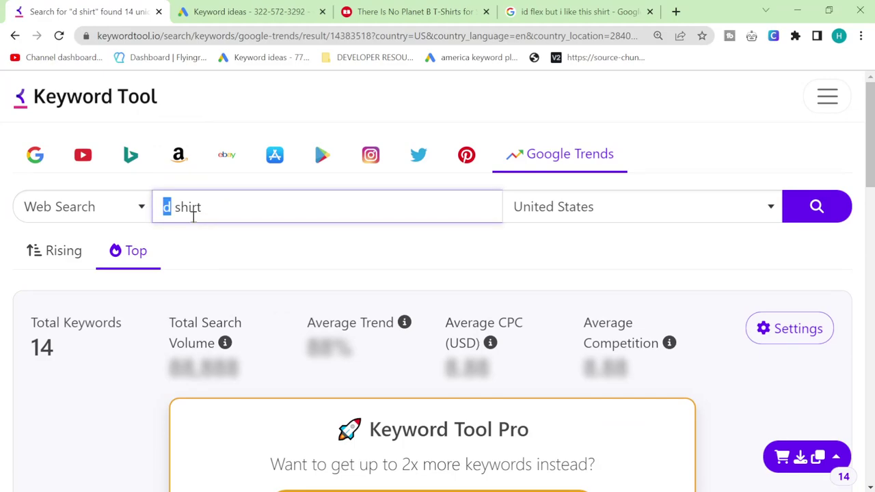
{"action": "type", "text": "jelly"}
{"action": "key", "text": "Return"}
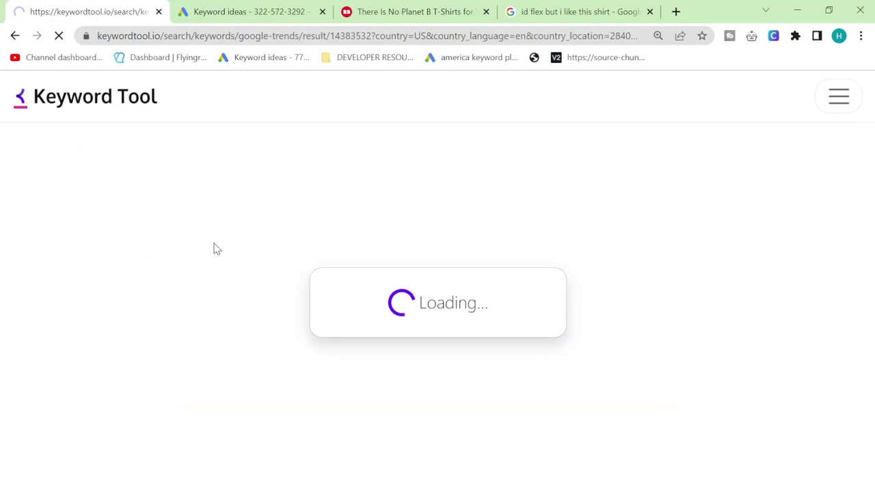
{"action": "scroll", "coordinate": [250, 270], "scroll_direction": "down", "scroll_amount": 2}
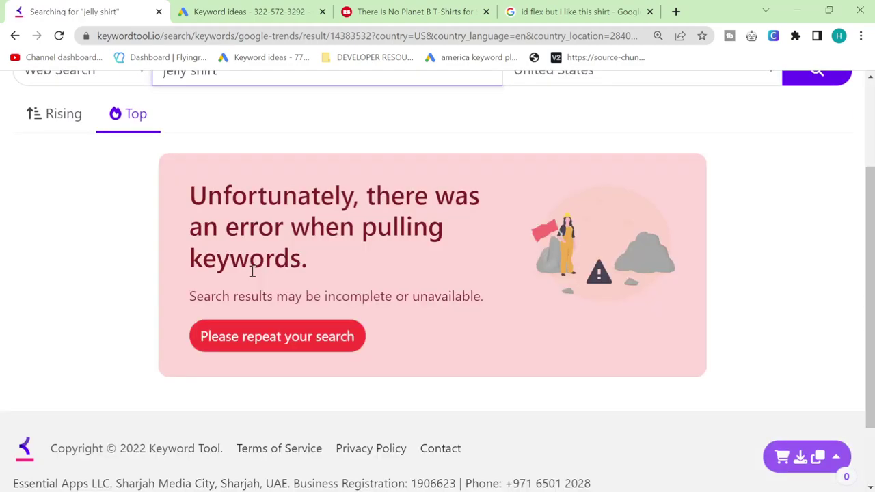
- Search Google Trends keywords for "coffee shirt" and repeat the search
{"action": "scroll", "coordinate": [171, 232], "scroll_direction": "up", "scroll_amount": 2}
{"action": "double_click", "coordinate": [171, 207]}
{"action": "type", "text": "co"}
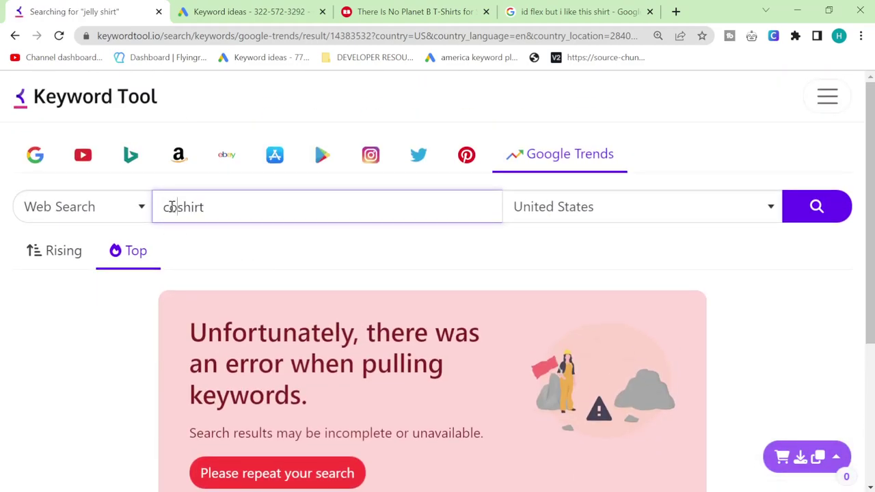
{"action": "type", "text": "ffee"}
{"action": "key", "text": "Return"}
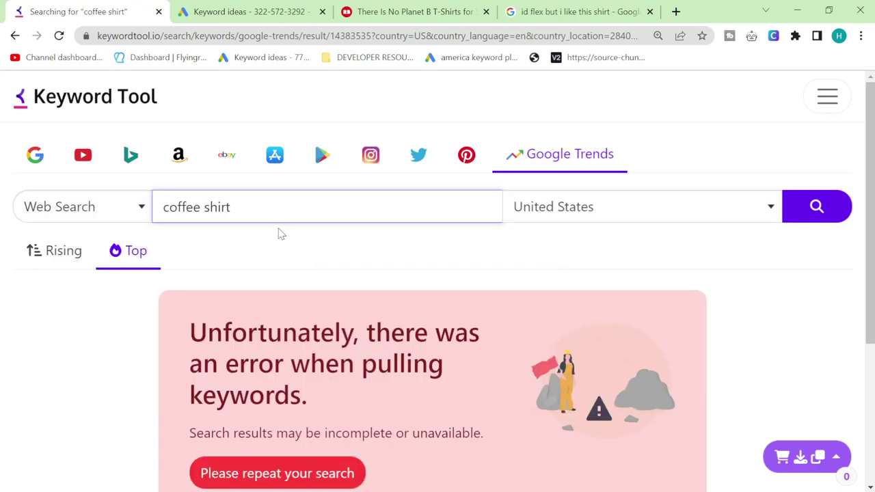
{"action": "triple_click", "coordinate": [284, 207]}
{"action": "triple_click", "coordinate": [246, 211]}
{"action": "key", "text": "Return"}
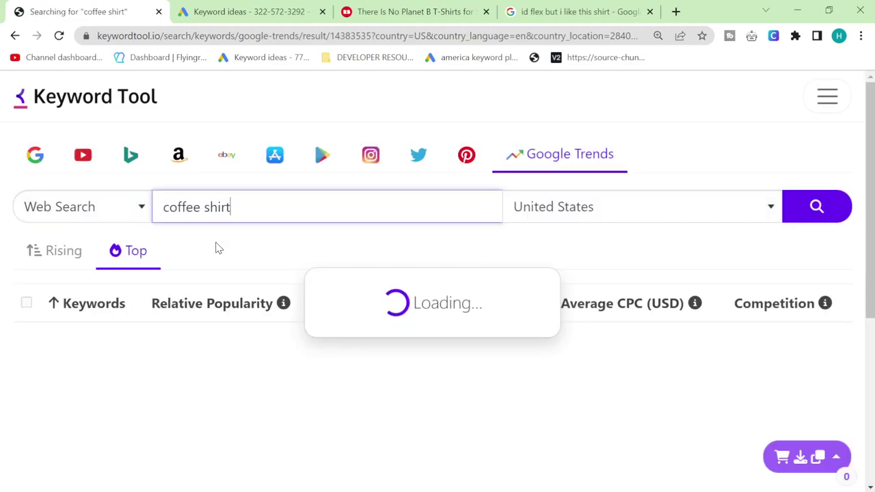
- Switch the keyword source to App Store and back to Google Trends, and review the rising "coffee shirt" keywords
{"action": "left_click", "coordinate": [277, 156]}
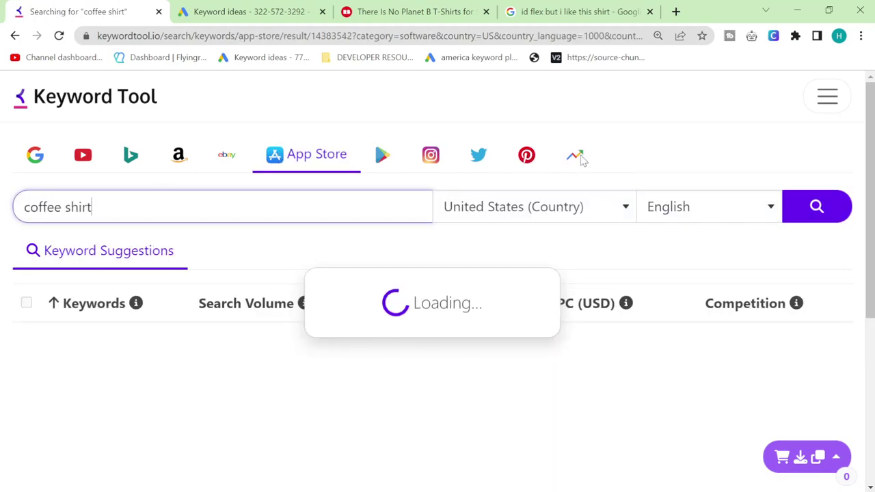
{"action": "left_click", "coordinate": [574, 156]}
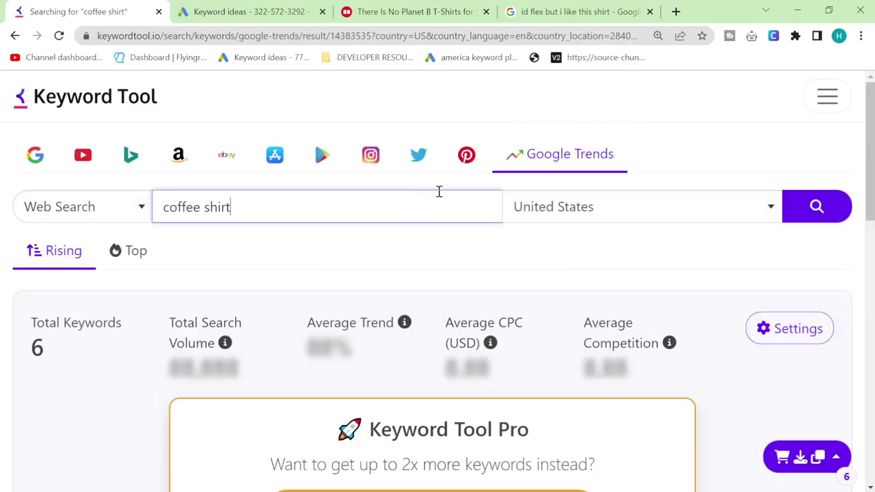
{"action": "scroll", "coordinate": [412, 235], "scroll_direction": "down", "scroll_amount": 1}
{"action": "scroll", "coordinate": [412, 235], "scroll_direction": "down", "scroll_amount": 6}
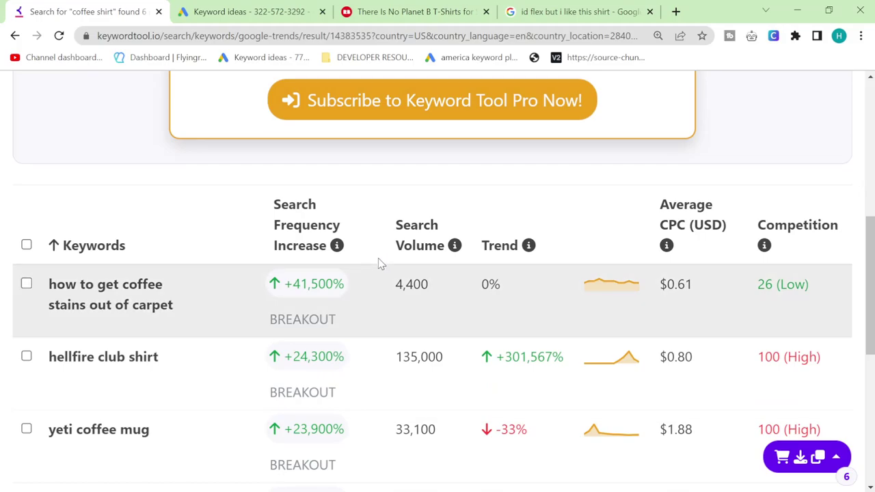
{"action": "scroll", "coordinate": [434, 292], "scroll_direction": "down", "scroll_amount": 4}
{"action": "scroll", "coordinate": [434, 293], "scroll_direction": "up", "scroll_amount": 2}
{"action": "scroll", "coordinate": [433, 293], "scroll_direction": "down", "scroll_amount": 2}
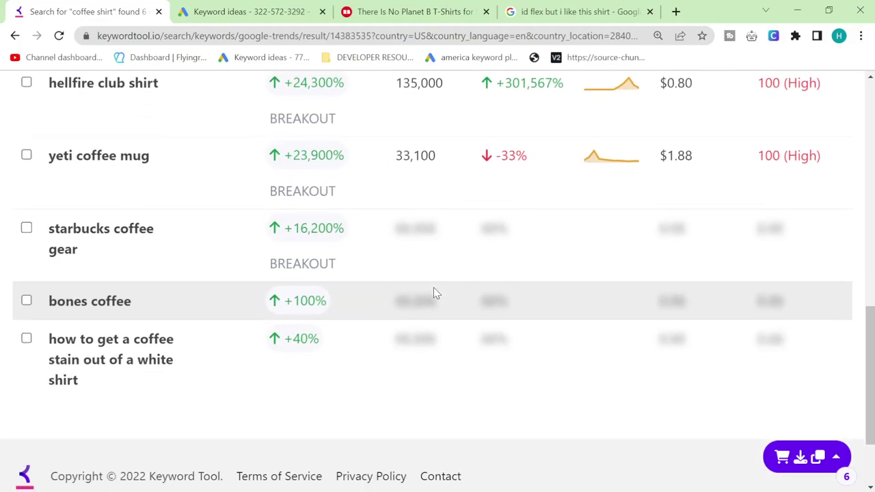
- Search Google Trends keywords for "i am shirt" and repeat the search
{"action": "scroll", "coordinate": [433, 293], "scroll_direction": "up", "scroll_amount": 11}
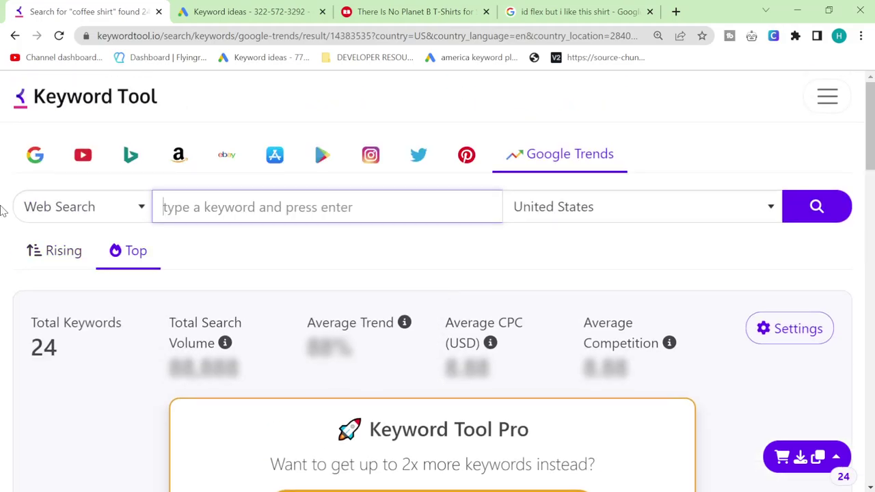
{"action": "type", "text": "i am"}
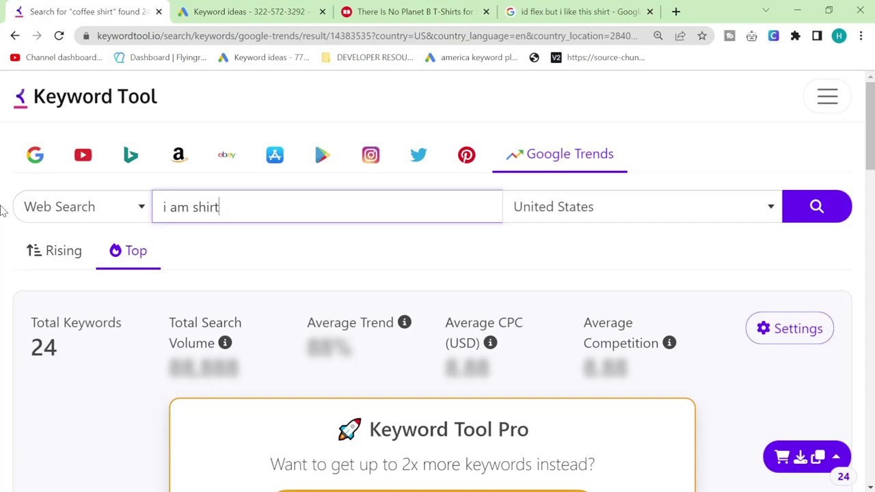
{"action": "type", "text": " shirt"}
{"action": "key", "text": "Return"}
{"action": "scroll", "coordinate": [180, 277], "scroll_direction": "down", "scroll_amount": 2}
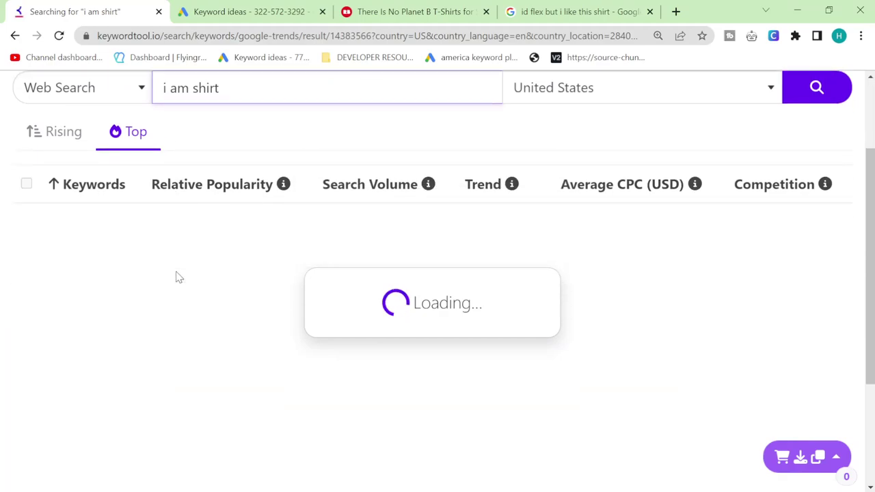
{"action": "scroll", "coordinate": [176, 274], "scroll_direction": "up", "scroll_amount": 2}
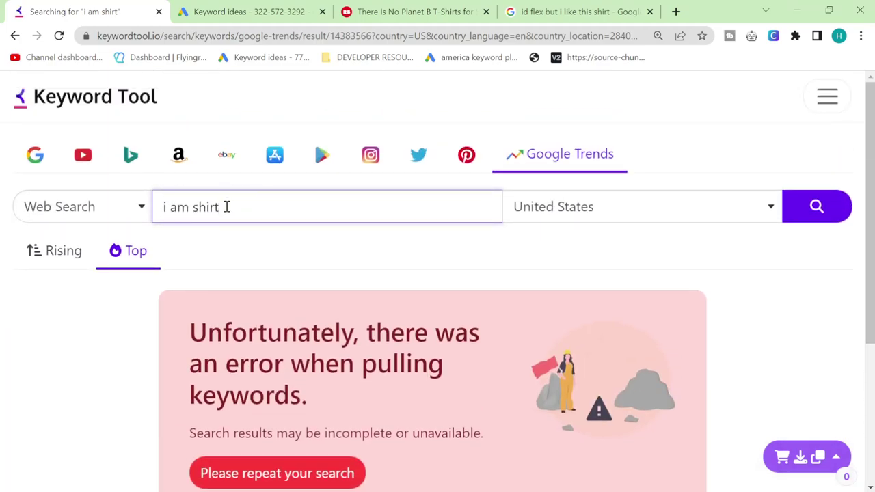
{"action": "triple_click", "coordinate": [226, 206]}
{"action": "key", "text": "Return"}
- Examine the rising "i am shirt" keywords and their search frequency increases for phrases that suit a shirt
{"action": "scroll", "coordinate": [488, 287], "scroll_direction": "down", "scroll_amount": 6}
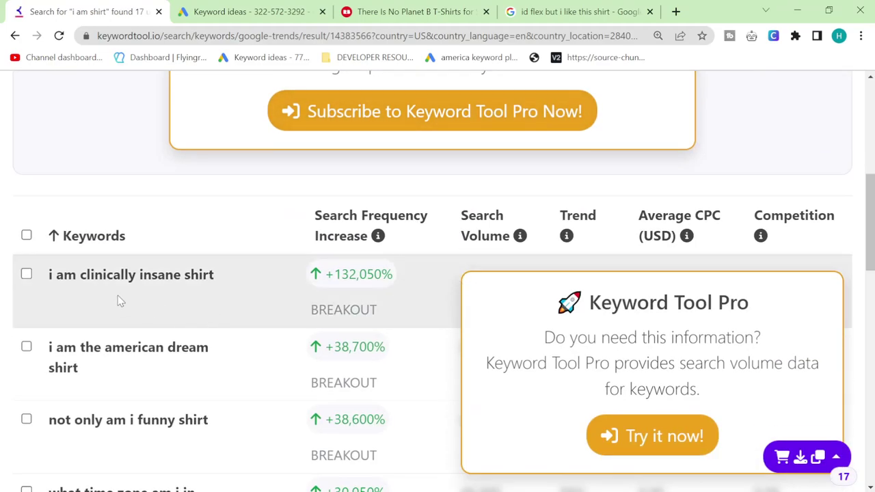
{"action": "scroll", "coordinate": [103, 286], "scroll_direction": "down", "scroll_amount": 2}
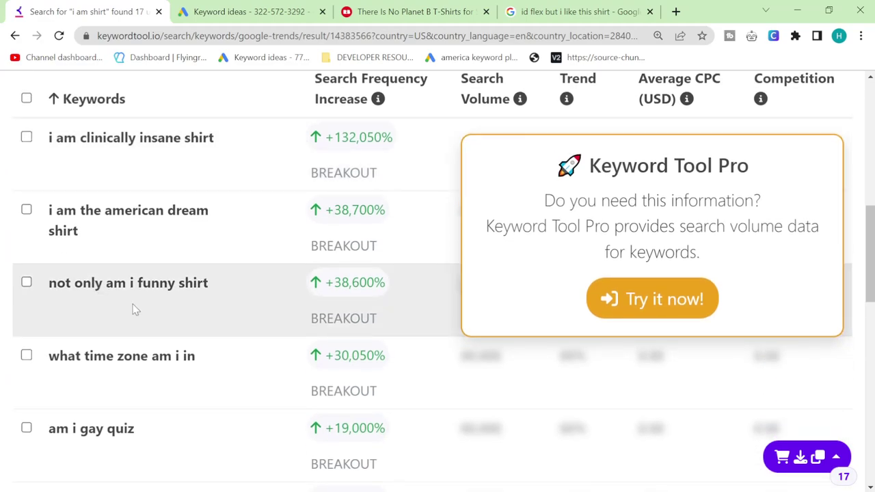
{"action": "scroll", "coordinate": [136, 310], "scroll_direction": "down", "scroll_amount": 1}
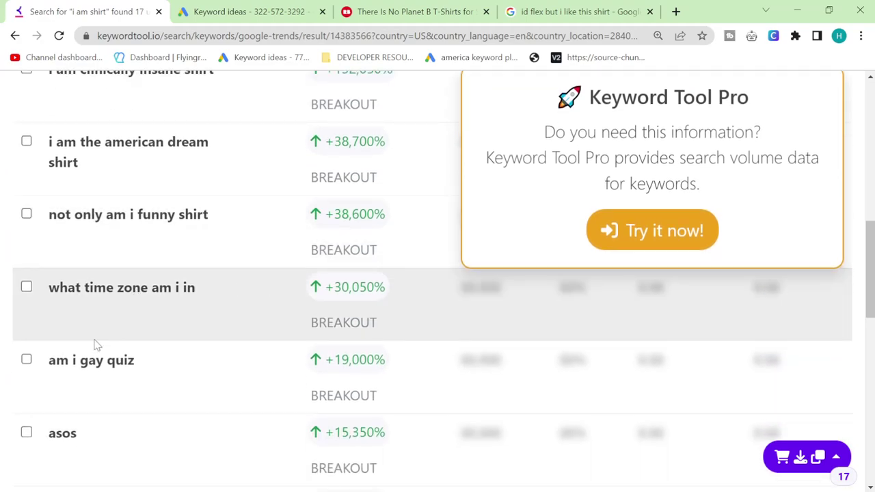
{"action": "double_click", "coordinate": [54, 362]}
{"action": "scroll", "coordinate": [122, 367], "scroll_direction": "down", "scroll_amount": 1}
{"action": "scroll", "coordinate": [123, 368], "scroll_direction": "down", "scroll_amount": 1}
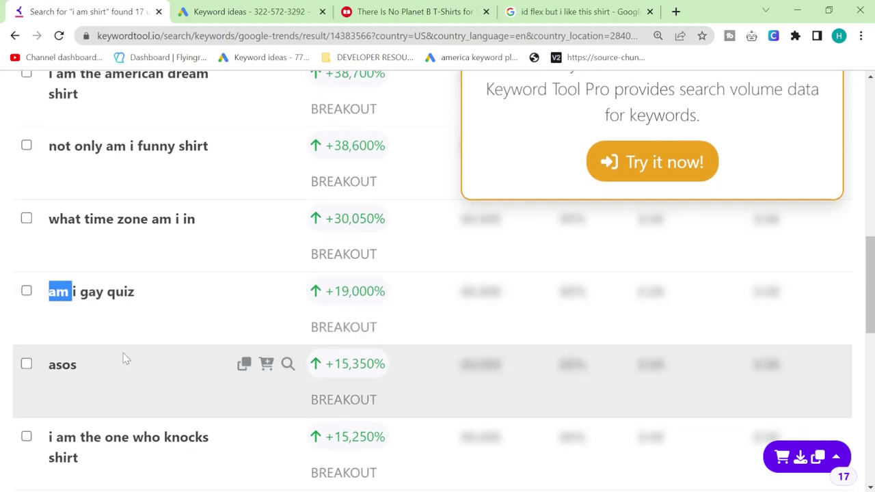
{"action": "left_click_drag", "start_coordinate": [140, 292], "coordinate": [43, 295]}
{"action": "scroll", "coordinate": [174, 355], "scroll_direction": "down", "scroll_amount": 2}
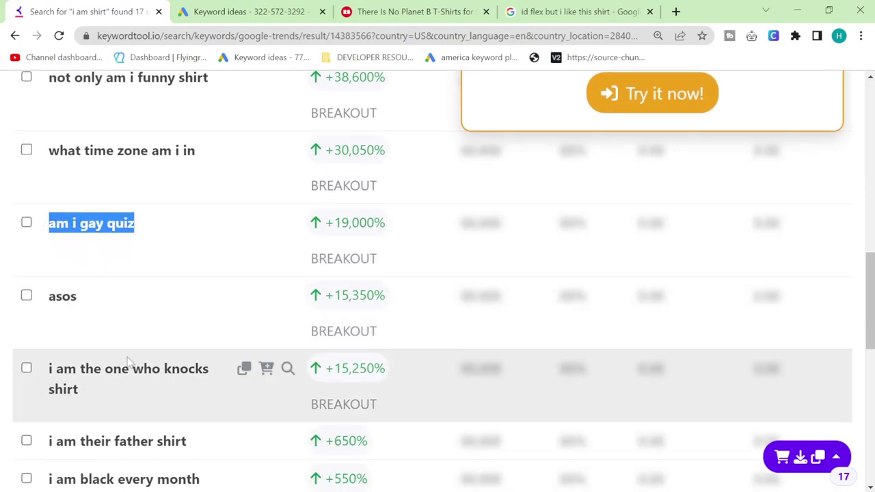
{"action": "left_click", "coordinate": [3, 322]}
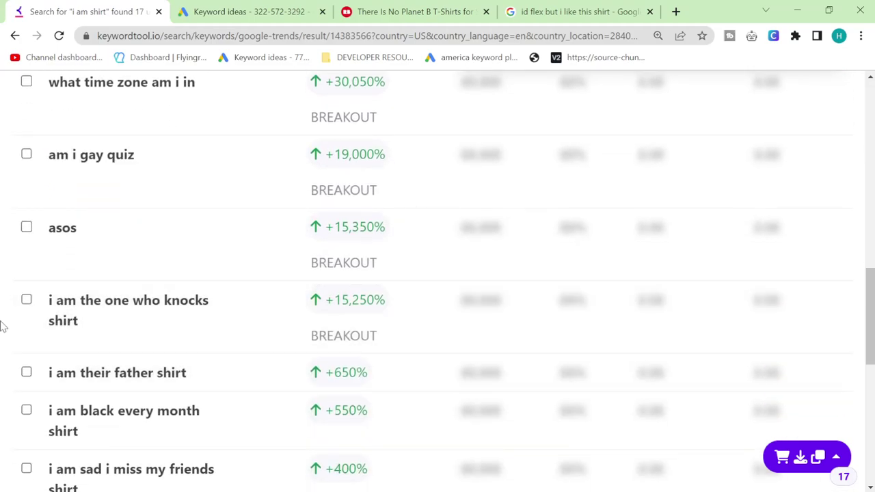
{"action": "scroll", "coordinate": [84, 329], "scroll_direction": "down", "scroll_amount": 1}
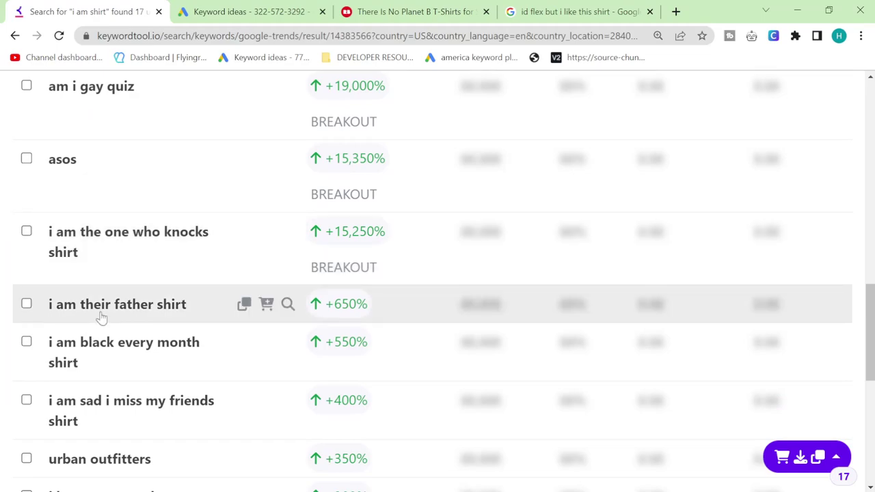
{"action": "scroll", "coordinate": [101, 316], "scroll_direction": "down", "scroll_amount": 2}
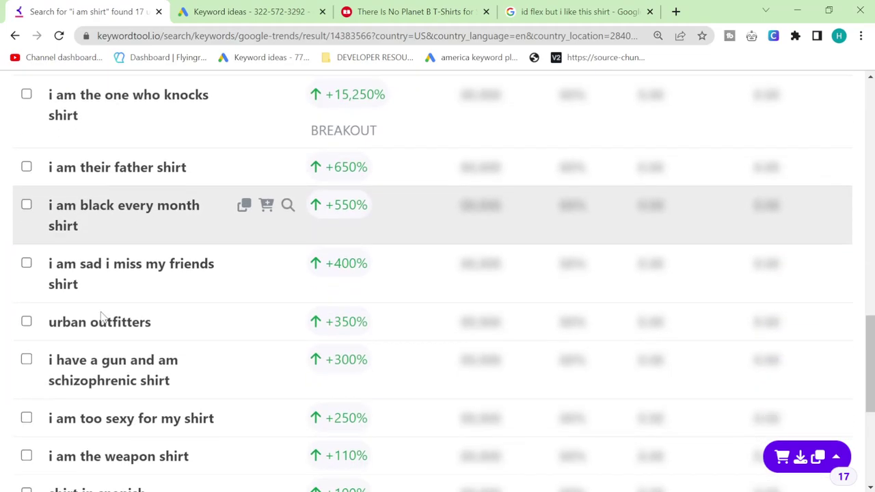
- Copy the keyword "i am sad i miss my friends shirt" and get Google Ads Keyword Planner results for it in place of the previous keyword
{"action": "triple_click", "coordinate": [113, 273]}
{"action": "key", "text": "ctrl+c"}
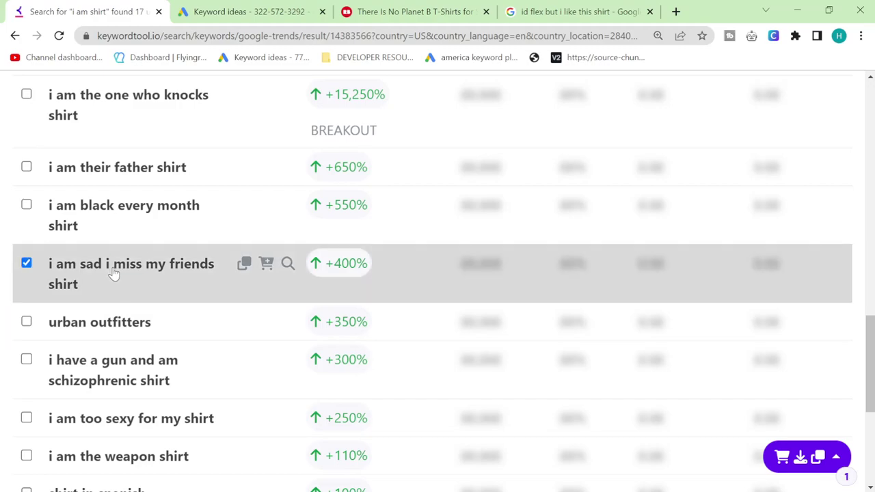
{"action": "left_click", "coordinate": [301, 13]}
{"action": "left_click", "coordinate": [221, 141]}
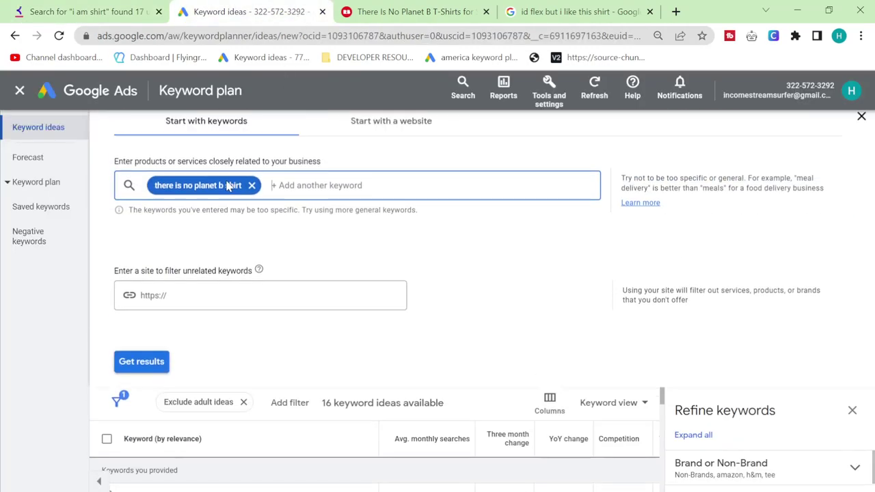
{"action": "left_click", "coordinate": [252, 194]}
{"action": "key", "text": "ctrl+v"}
{"action": "key", "text": "Return"}
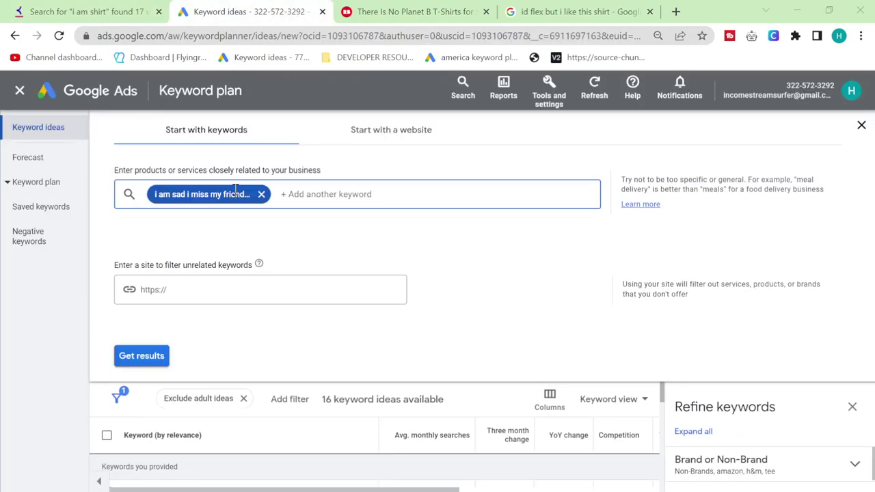
{"action": "left_click", "coordinate": [143, 359]}
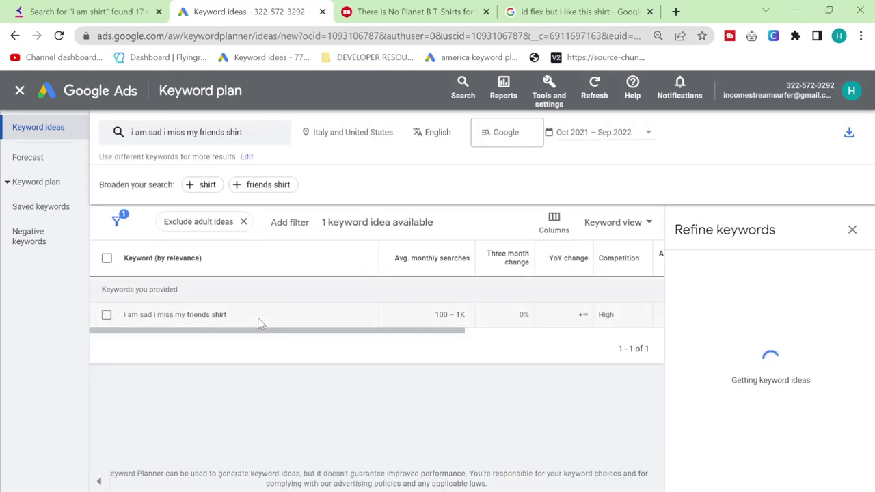
- Switch to Redbubble and search its listings for "i am sad i miss my friends shirt"
{"action": "left_click", "coordinate": [463, 5]}
{"action": "left_click", "coordinate": [256, 150]}
{"action": "key", "text": "ctrl+a"}
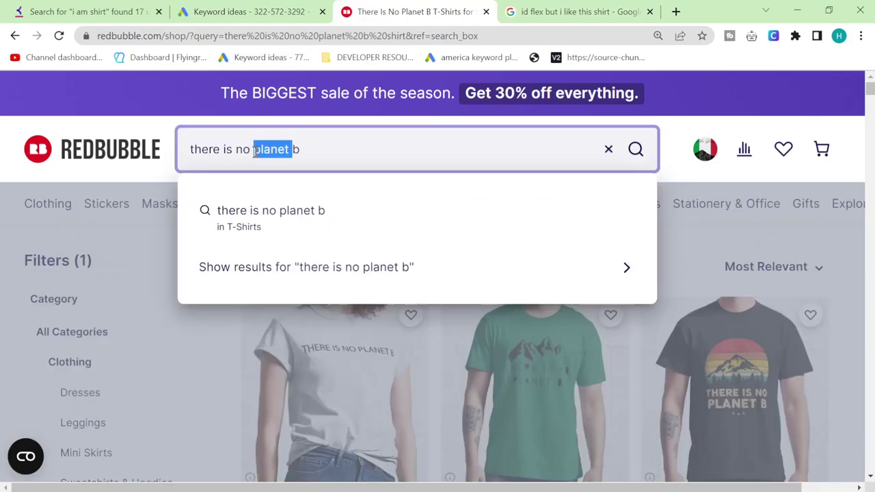
{"action": "key", "text": "ctrl+v"}
{"action": "key", "text": "Return"}
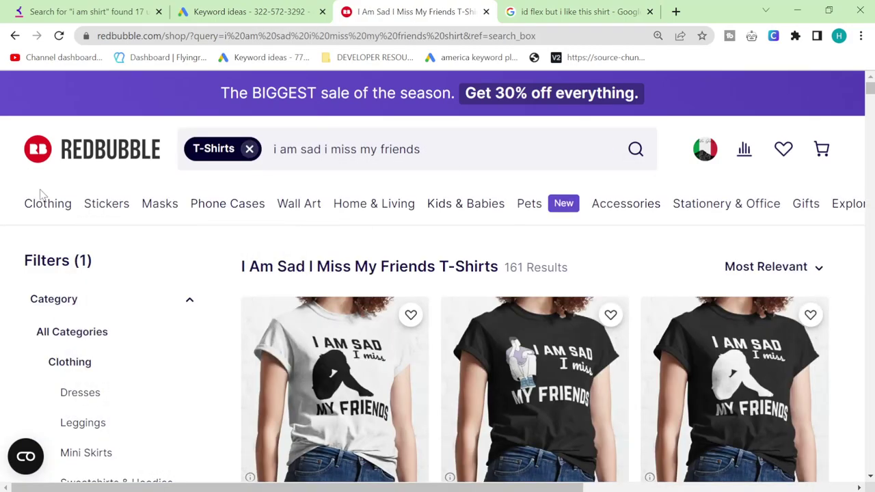
- Copy "i am too sexy for my shirt" from the Keyword Tool list and search Redbubble for that phrase
{"action": "left_click", "coordinate": [55, 10]}
{"action": "scroll", "coordinate": [205, 254], "scroll_direction": "down", "scroll_amount": 2}
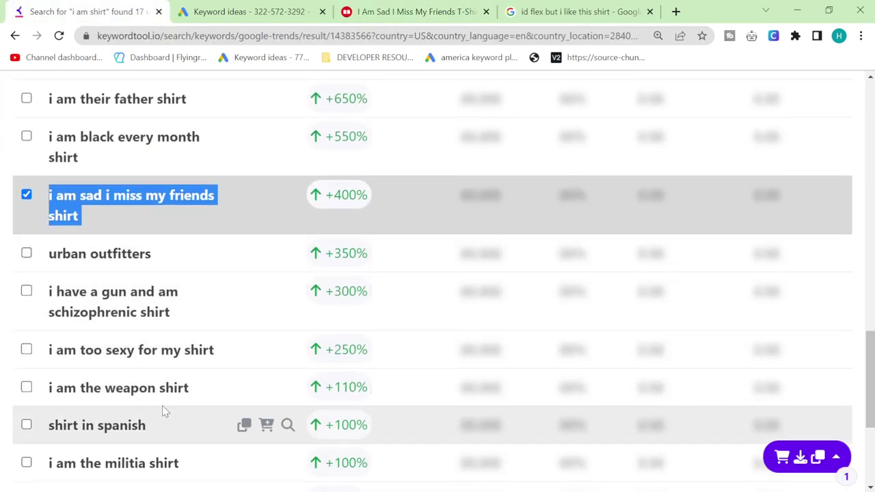
{"action": "triple_click", "coordinate": [147, 350]}
{"action": "key", "text": "ctrl+c"}
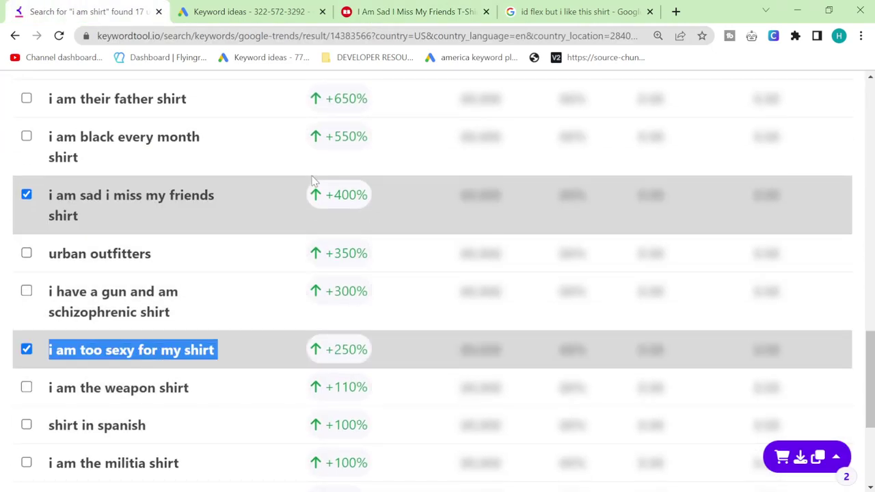
{"action": "scroll", "coordinate": [98, 294], "scroll_direction": "down", "scroll_amount": 1}
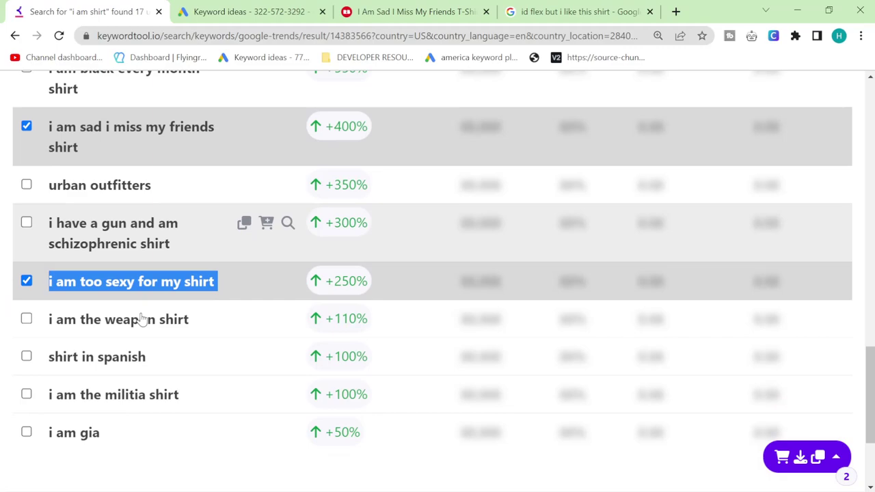
{"action": "scroll", "coordinate": [215, 279], "scroll_direction": "up", "scroll_amount": 1}
{"action": "left_click", "coordinate": [435, 6]}
{"action": "double_click", "coordinate": [262, 149]}
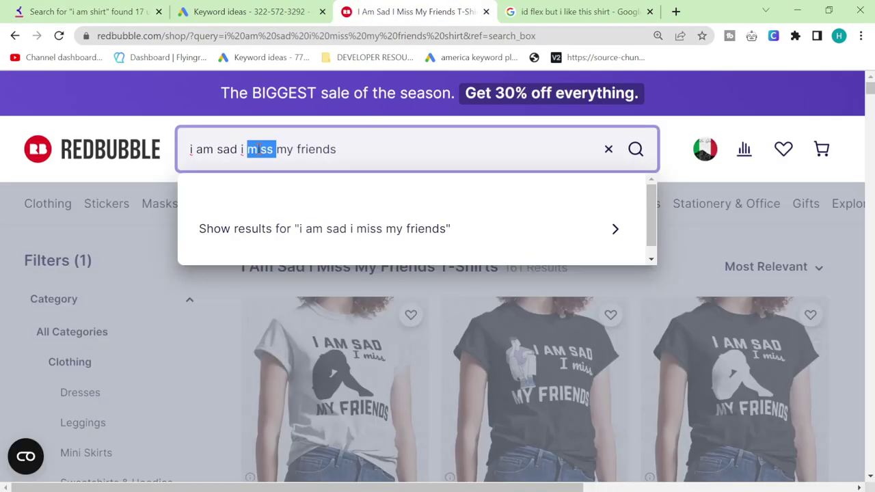
{"action": "key", "text": "ctrl+a"}
{"action": "key", "text": "ctrl+v"}
{"action": "key", "text": "Return"}
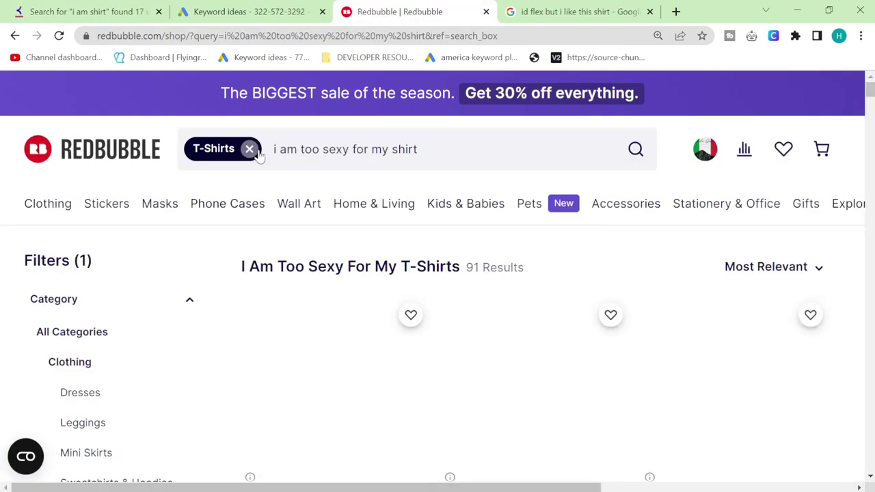
- Sort the Redbubble "i am too sexy for my" T-shirt results by Best Selling and view the listed designs
{"action": "key", "text": "BackSpace"}
{"action": "key", "text": "BackSpace"}
{"action": "key", "text": "BackSpace"}
{"action": "key", "text": "BackSpace"}
{"action": "key", "text": "BackSpace"}
{"action": "key", "text": "BackSpace"}
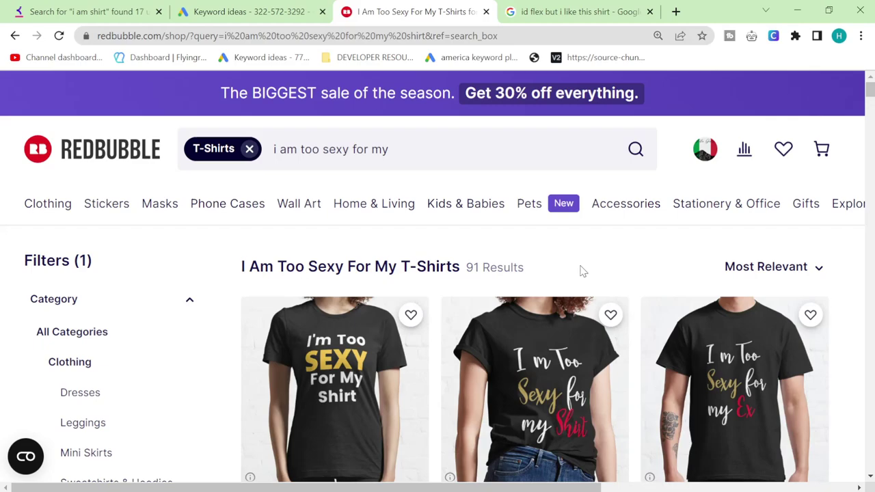
{"action": "left_click_drag", "start_coordinate": [581, 271], "coordinate": [455, 242]}
{"action": "left_click", "coordinate": [727, 259]}
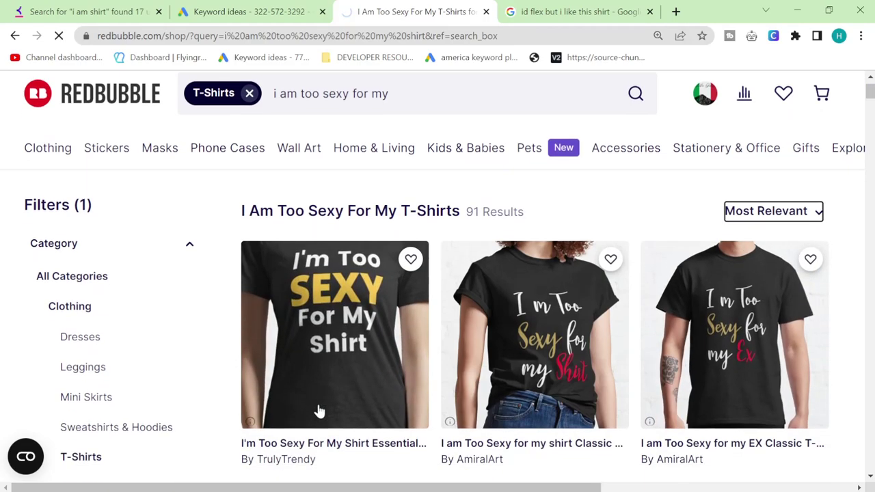
{"action": "key", "text": "Down"}
{"action": "scroll", "coordinate": [318, 410], "scroll_direction": "down", "scroll_amount": 1}
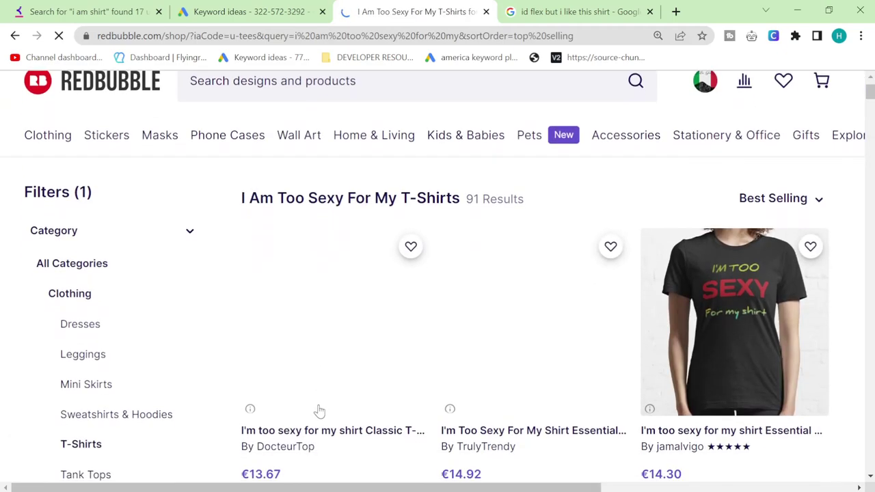
- Replace the Keyword Planner keyword with "i am too sexy for my shirt" and get its results
{"action": "left_click", "coordinate": [202, 8]}
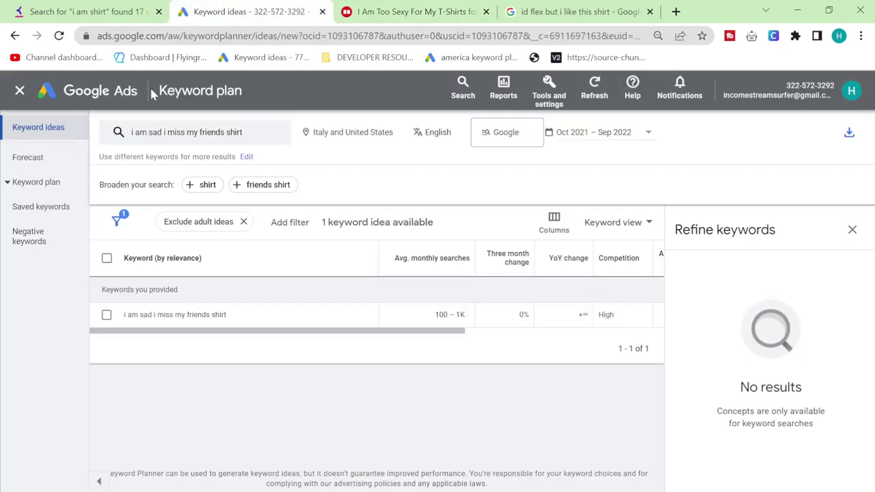
{"action": "left_click", "coordinate": [197, 139]}
{"action": "left_click", "coordinate": [261, 193]}
{"action": "key", "text": "ctrl+v"}
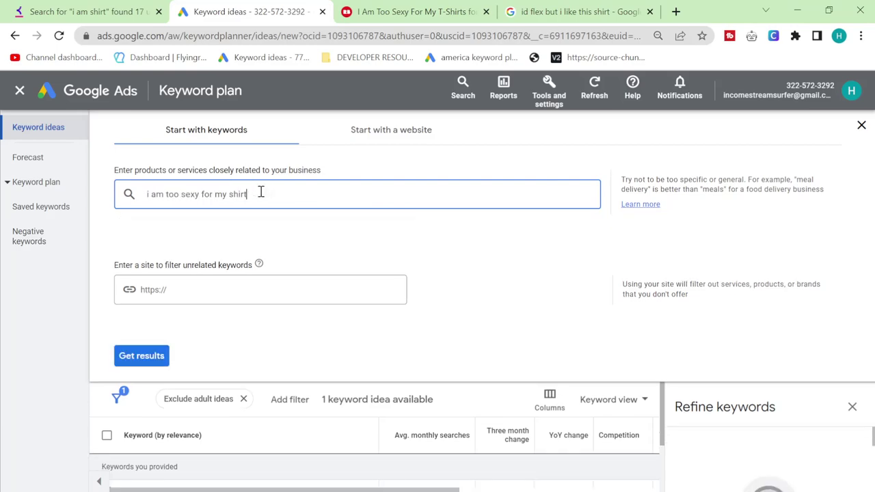
{"action": "key", "text": "Return"}
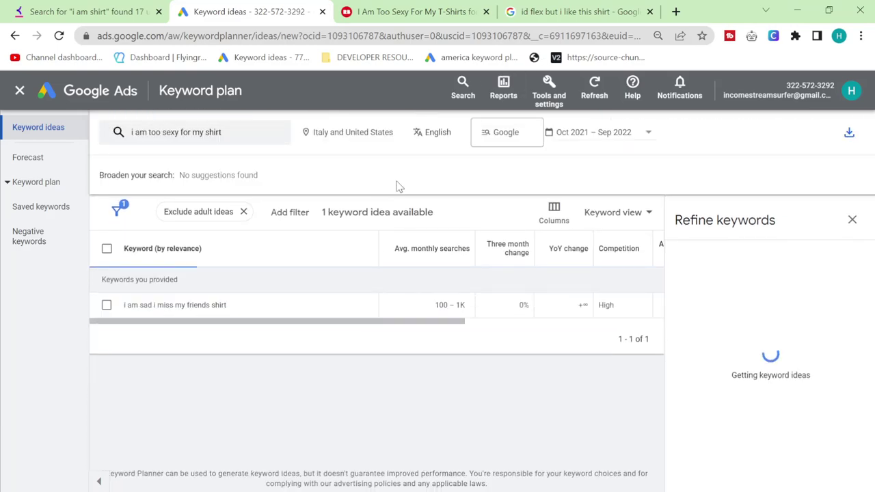
- Search Google for "i am too sexy for my shirt" and look for "redbub" among the results
{"action": "left_click", "coordinate": [614, 11]}
{"action": "left_click", "coordinate": [401, 32]}
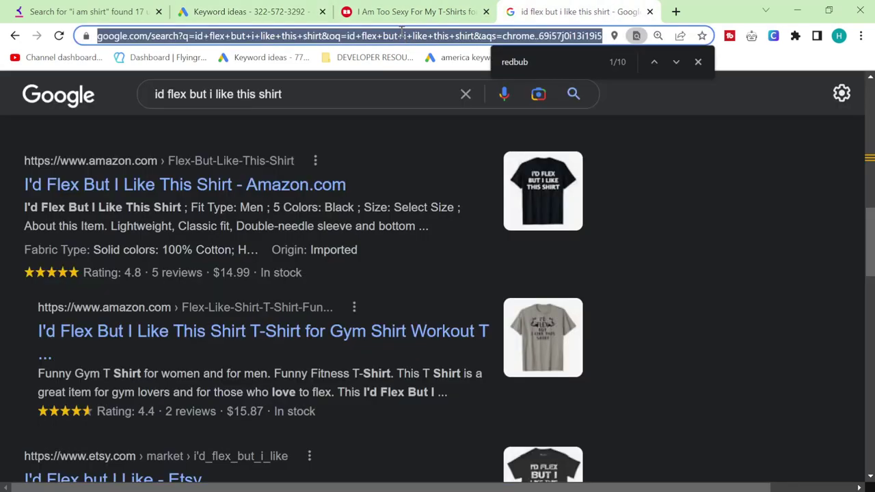
{"action": "key", "text": "ctrl+v"}
{"action": "key", "text": "Return"}
{"action": "key", "text": "ctrl+f"}
{"action": "type", "text": "re"}
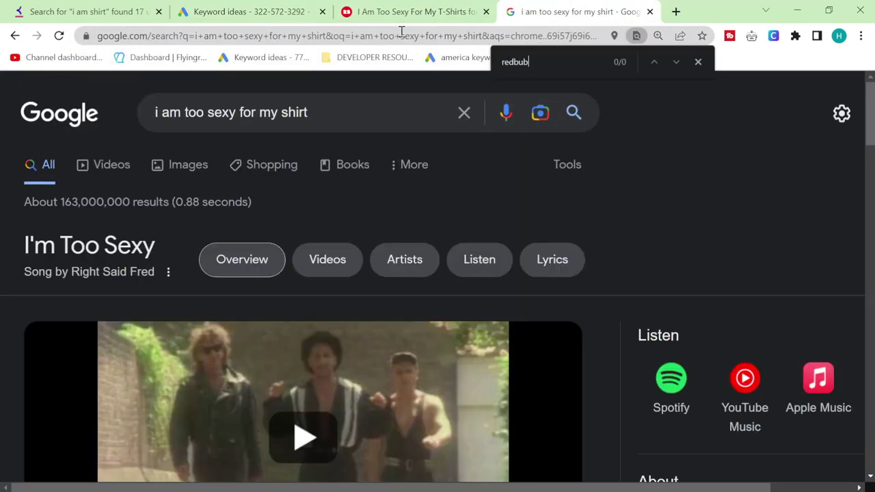
{"action": "scroll", "coordinate": [322, 246], "scroll_direction": "down", "scroll_amount": 7}
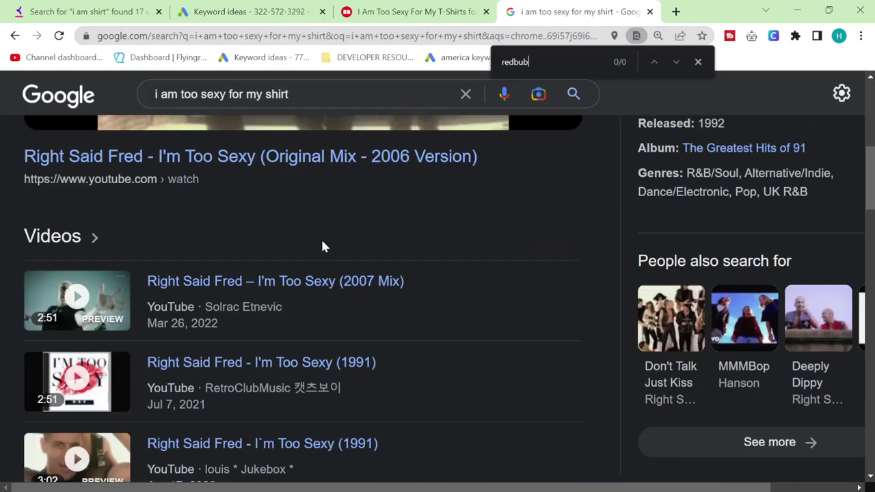
- Copy "i am the weapon shirt" from the Keyword Tool list and search Redbubble for that phrase
{"action": "left_click", "coordinate": [89, 12]}
{"action": "scroll", "coordinate": [156, 313], "scroll_direction": "down", "scroll_amount": 1}
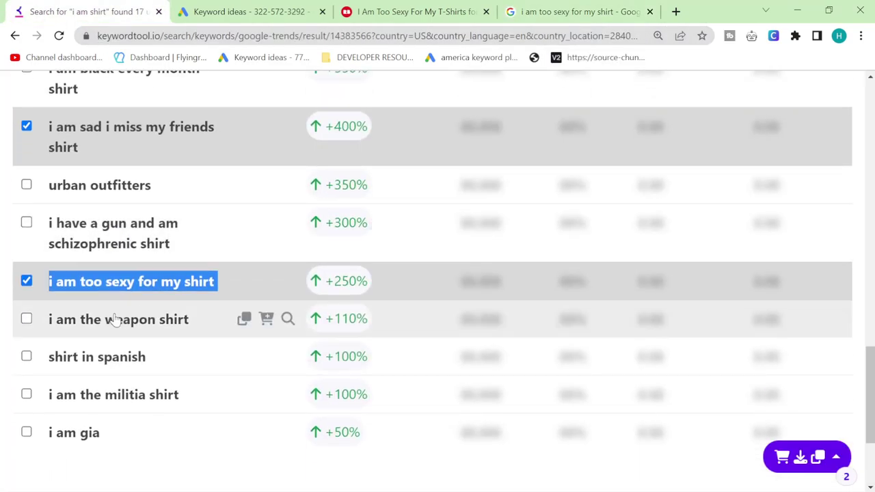
{"action": "double_click", "coordinate": [113, 319]}
{"action": "left_click", "coordinate": [106, 325]}
{"action": "key", "text": "ctrl+c"}
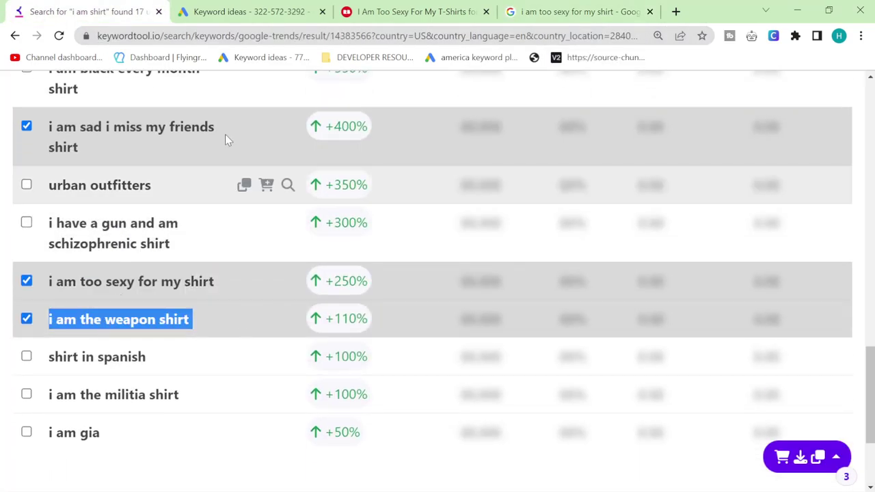
{"action": "left_click", "coordinate": [363, 12]}
{"action": "double_click", "coordinate": [313, 81]}
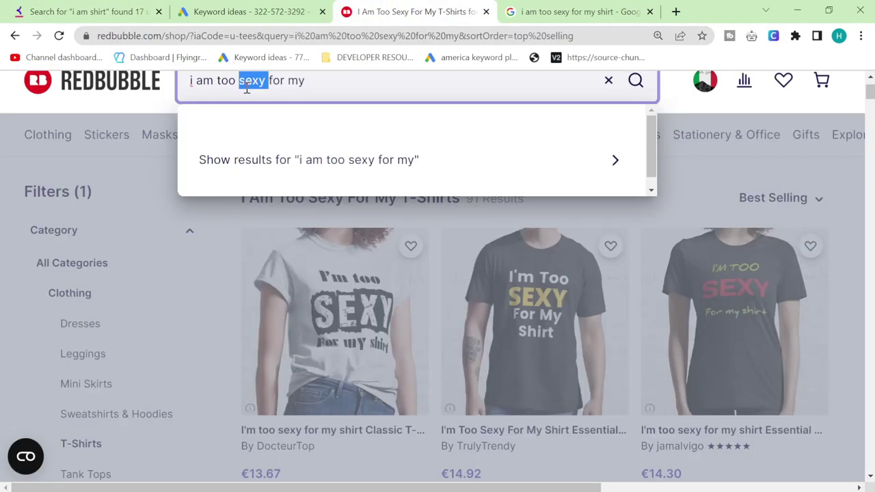
{"action": "key", "text": "ctrl+a"}
{"action": "key", "text": "ctrl+v"}
{"action": "key", "text": "Return"}
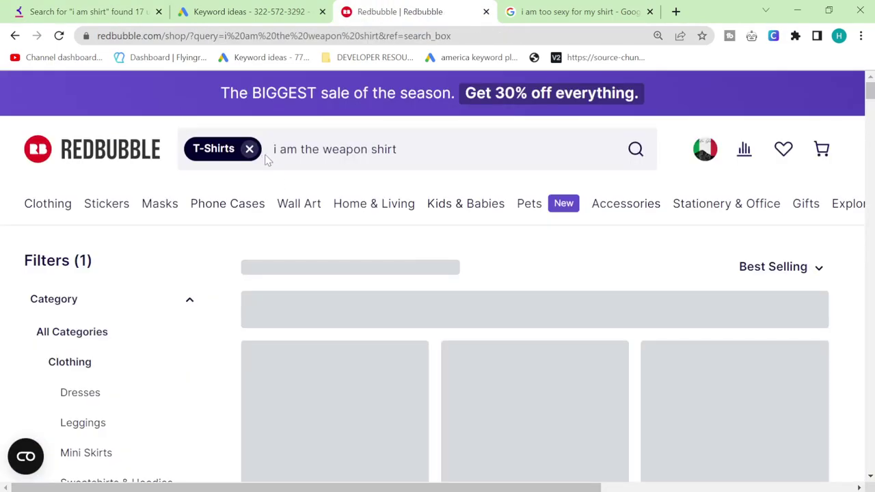
- Return to Keyword Tool and search Google Trends keywords for "you are shirt"
{"action": "left_click", "coordinate": [103, 12]}
{"action": "scroll", "coordinate": [257, 297], "scroll_direction": "up", "scroll_amount": 15}
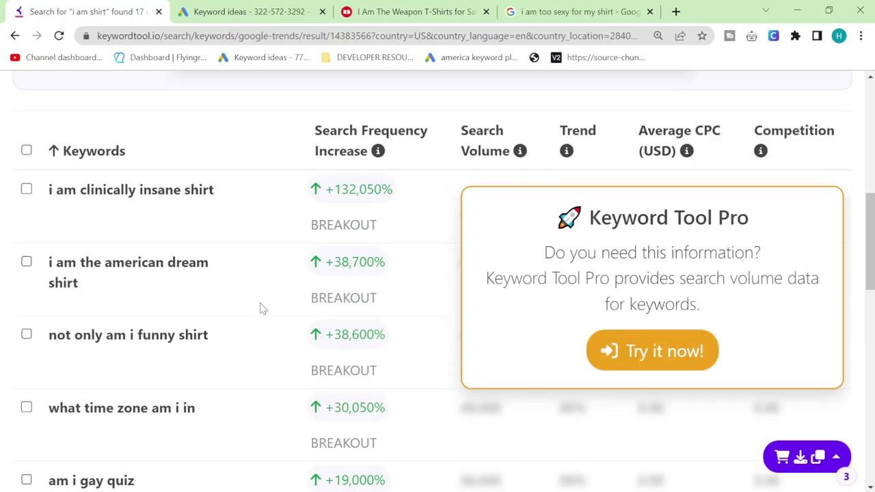
{"action": "left_click_drag", "start_coordinate": [218, 209], "coordinate": [2, 203]}
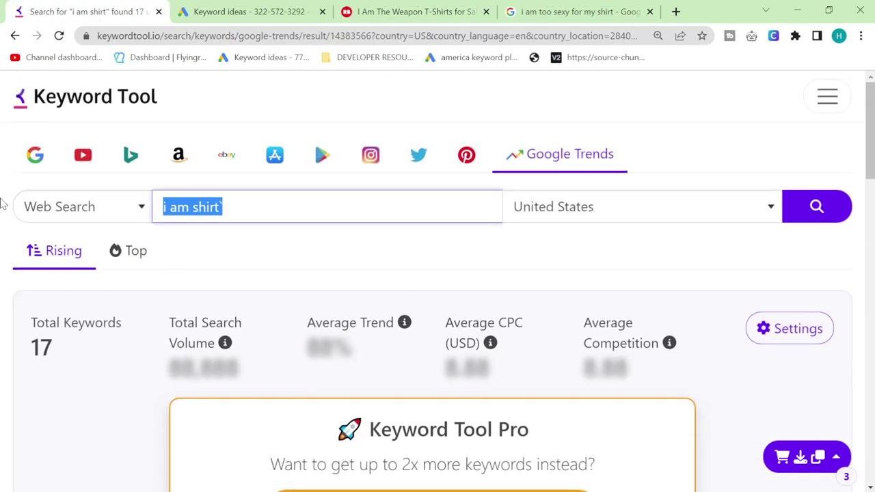
{"action": "type", "text": "you are shirt"}
{"action": "key", "text": "Return"}
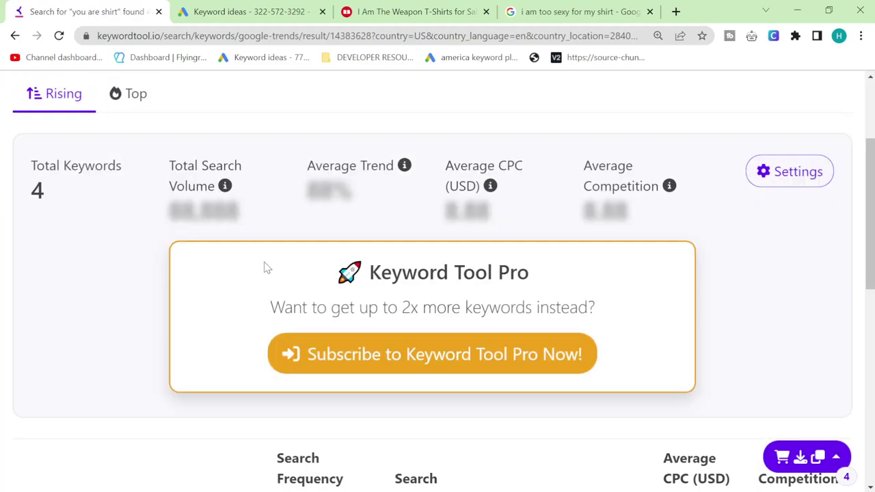
- Copy the rising keyword "you are the trailer park i am the tornado" and search Redbubble for it
{"action": "scroll", "coordinate": [49, 289], "scroll_direction": "up", "scroll_amount": 5}
{"action": "scroll", "coordinate": [94, 342], "scroll_direction": "down", "scroll_amount": 8}
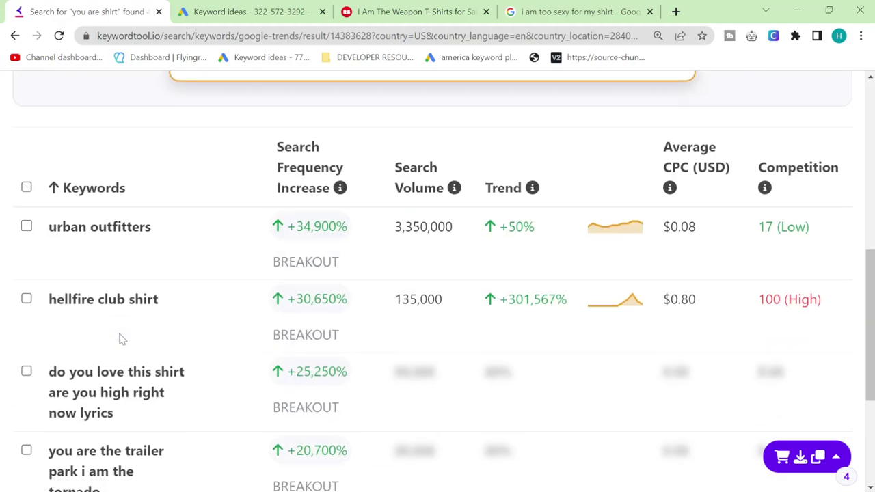
{"action": "double_click", "coordinate": [85, 248]}
{"action": "triple_click", "coordinate": [80, 256]}
{"action": "key", "text": "ctrl+c"}
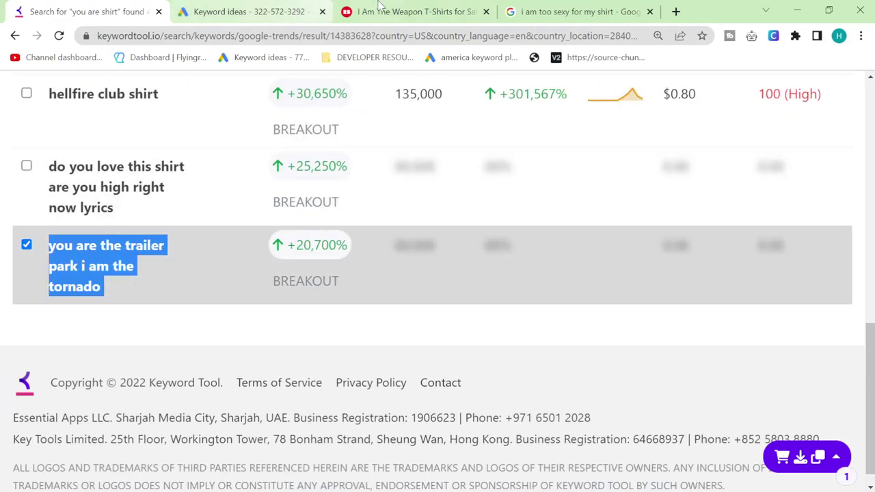
{"action": "left_click", "coordinate": [397, 11]}
{"action": "left_click", "coordinate": [249, 154]}
{"action": "key", "text": "ctrl+a"}
{"action": "key", "text": "ctrl+v"}
{"action": "key", "text": "Return"}
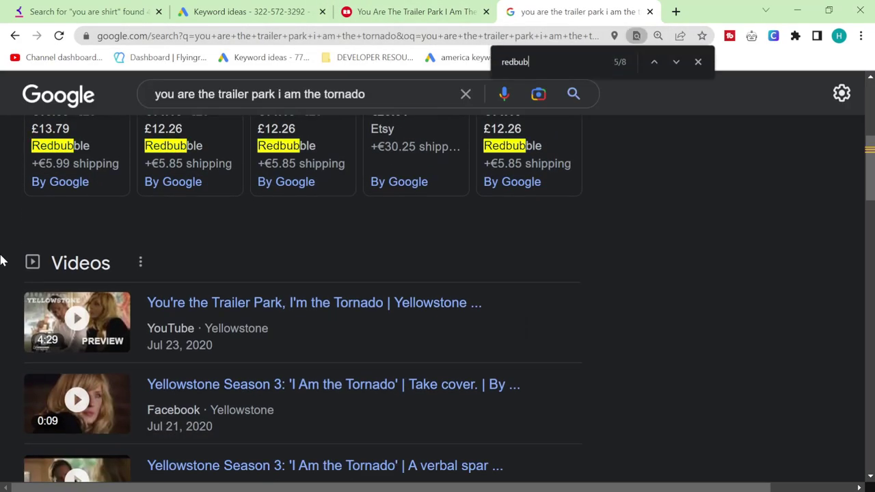
- Examine the Google results for "you are the trailer park i am the tornado" for Redbubble and competing listings, and copy the phrase
{"action": "scroll", "coordinate": [400, 245], "scroll_direction": "down", "scroll_amount": 10}
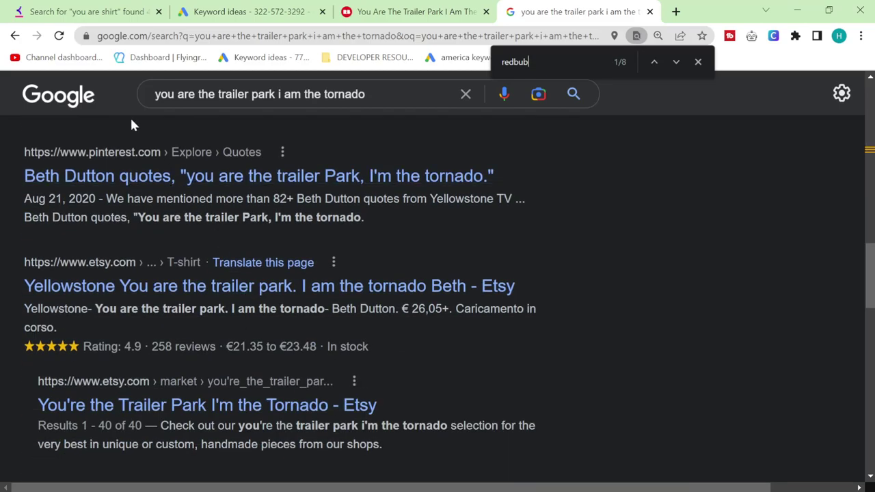
{"action": "scroll", "coordinate": [144, 304], "scroll_direction": "down", "scroll_amount": 1}
{"action": "scroll", "coordinate": [144, 303], "scroll_direction": "down", "scroll_amount": 5}
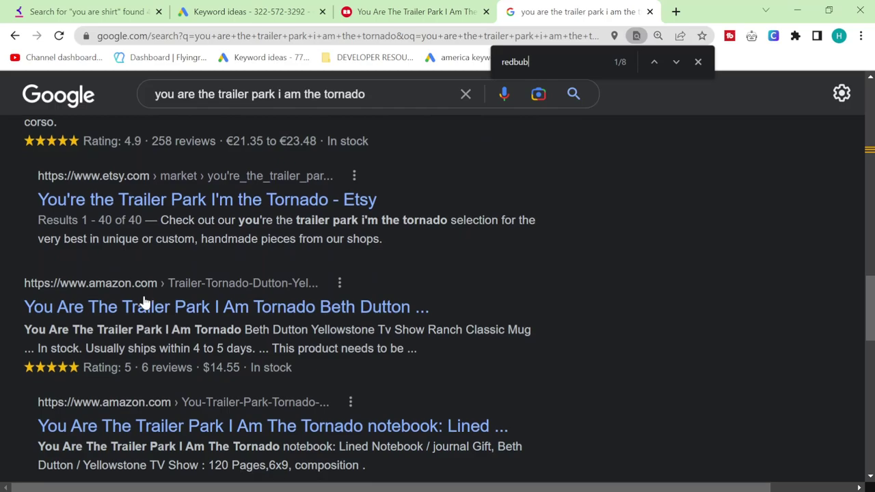
{"action": "scroll", "coordinate": [145, 303], "scroll_direction": "down", "scroll_amount": 2}
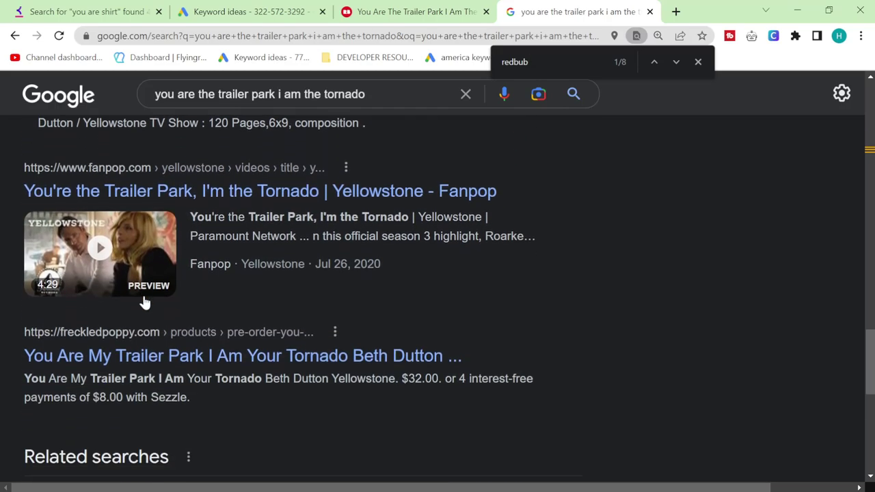
{"action": "scroll", "coordinate": [144, 303], "scroll_direction": "down", "scroll_amount": 2}
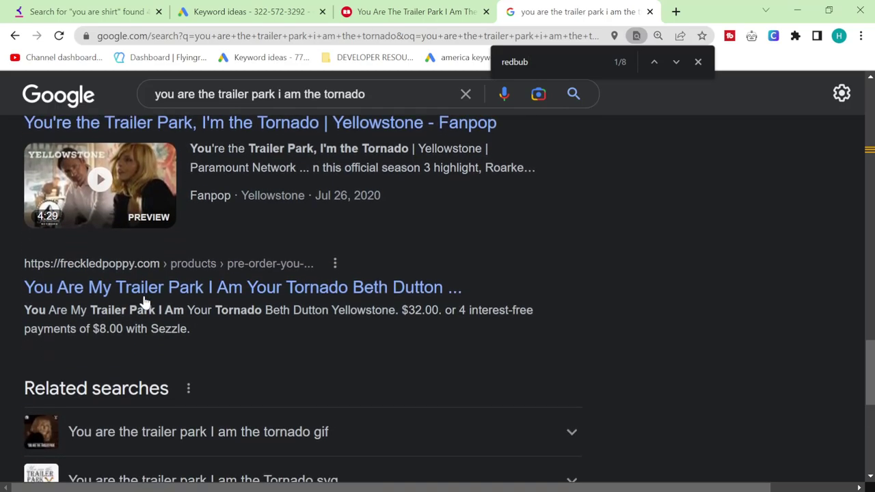
{"action": "left_click_drag", "start_coordinate": [371, 94], "coordinate": [10, 96]}
{"action": "key", "text": "ctrl+c"}
{"action": "scroll", "coordinate": [198, 226], "scroll_direction": "down", "scroll_amount": 4}
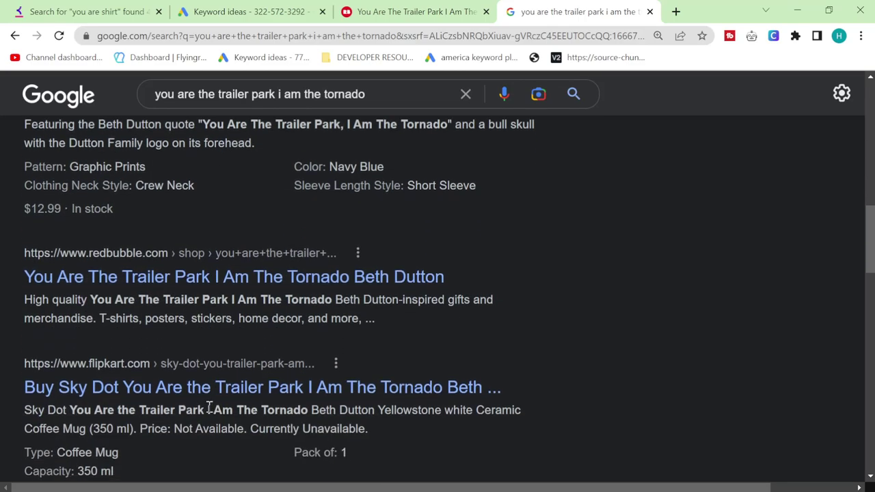
- Examine the Walmart listing for the trailer park tornado tee and open the Redbubble shop page from the Google results
{"action": "scroll", "coordinate": [210, 407], "scroll_direction": "up", "scroll_amount": 1}
{"action": "middle_click", "coordinate": [148, 181]}
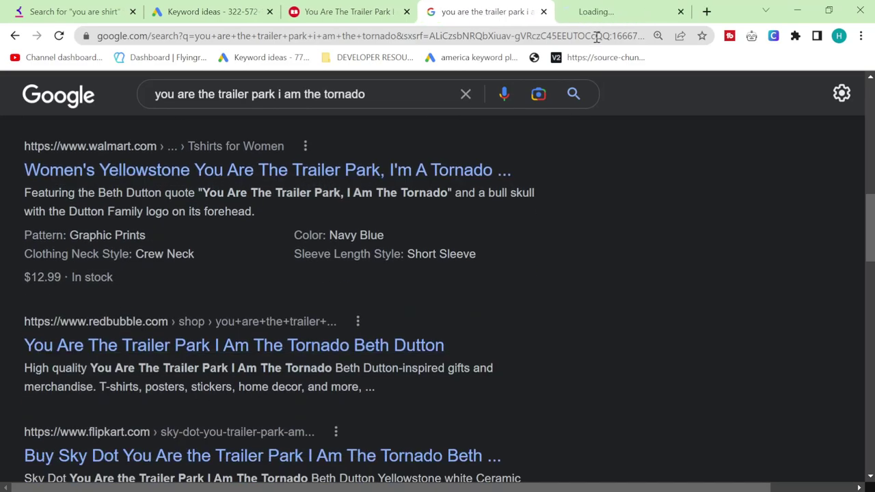
{"action": "left_click", "coordinate": [573, 10]}
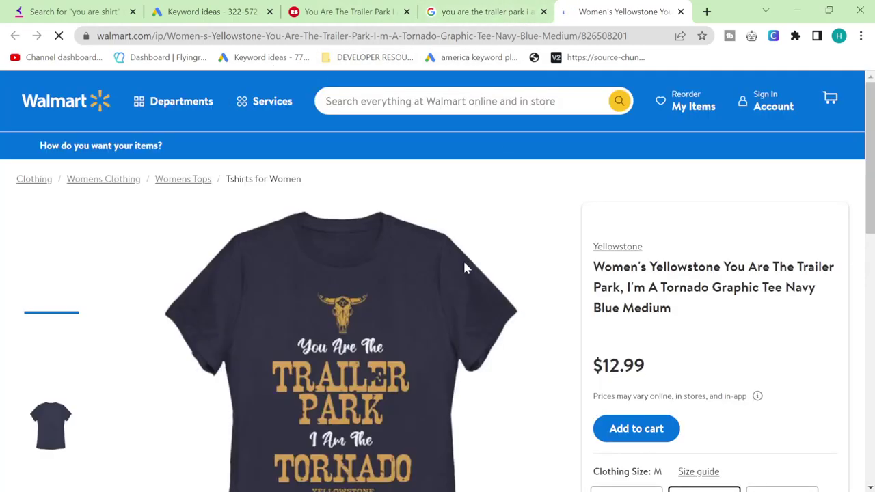
{"action": "scroll", "coordinate": [464, 268], "scroll_direction": "down", "scroll_amount": 1}
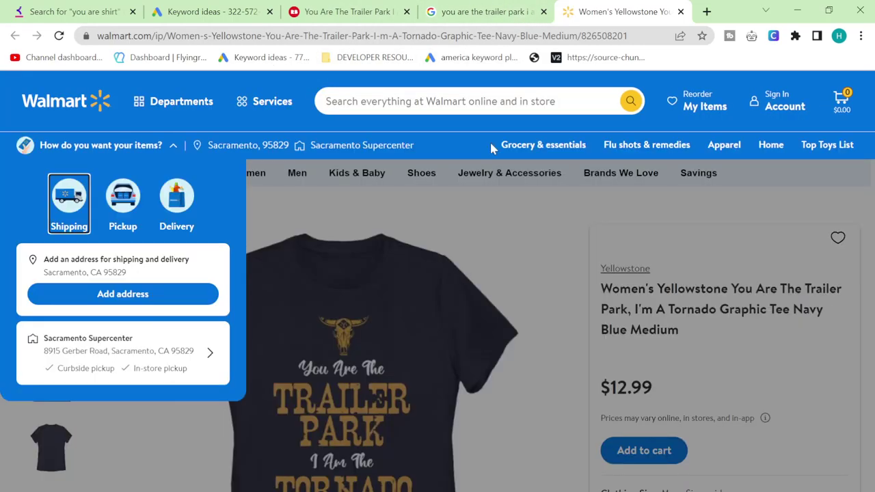
{"action": "left_click", "coordinate": [527, 8]}
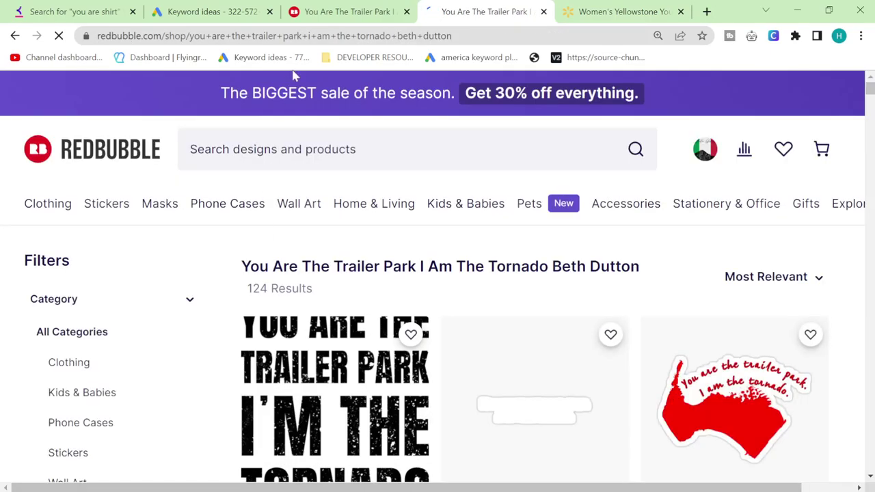
- Replace the keyword in Google Ads Keyword Planner with "you are the trailer park i am the tornado" and get its results
{"action": "left_click", "coordinate": [157, 8]}
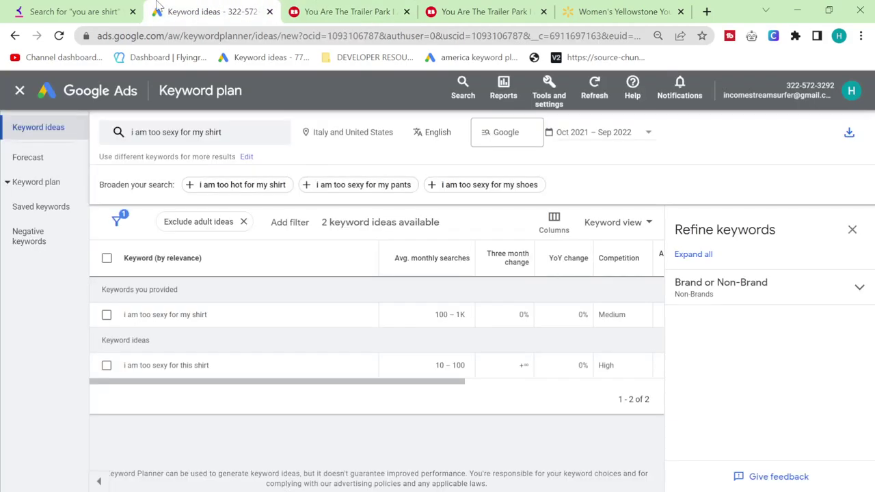
{"action": "left_click", "coordinate": [246, 157]}
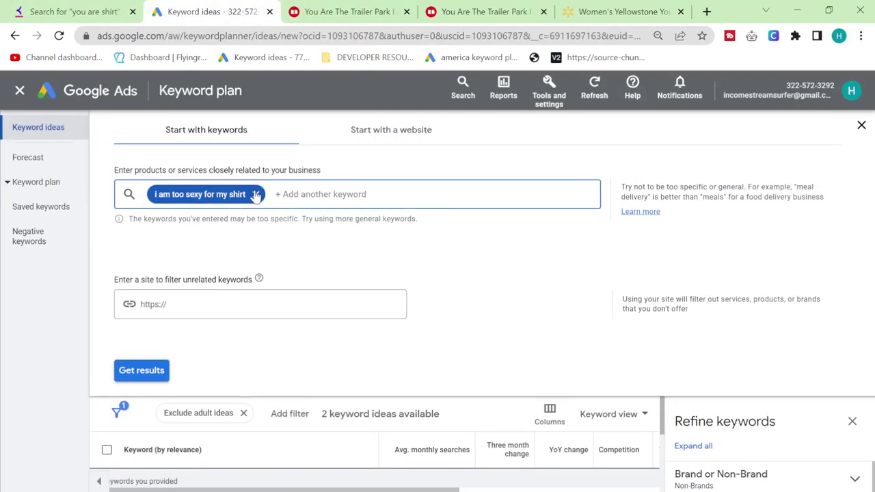
{"action": "left_click", "coordinate": [254, 194]}
{"action": "key", "text": "ctrl+v"}
{"action": "key", "text": "Return"}
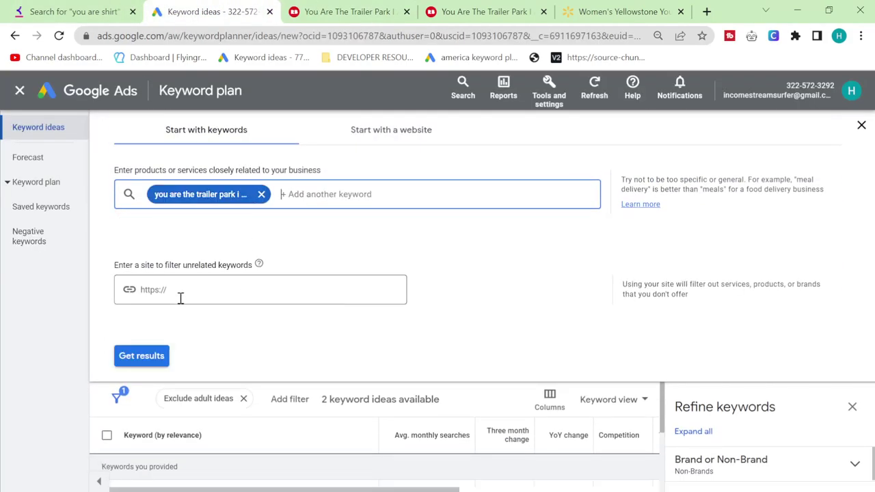
{"action": "left_click", "coordinate": [125, 356]}
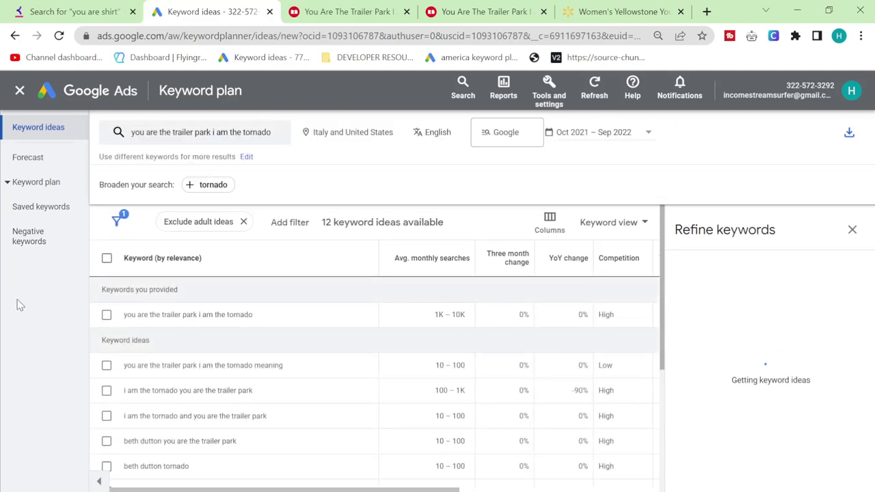
- Return to Keyword Tool and search Google Trends keywords for "we are shirt"
{"action": "left_click", "coordinate": [49, 6]}
{"action": "scroll", "coordinate": [179, 281], "scroll_direction": "up", "scroll_amount": 10}
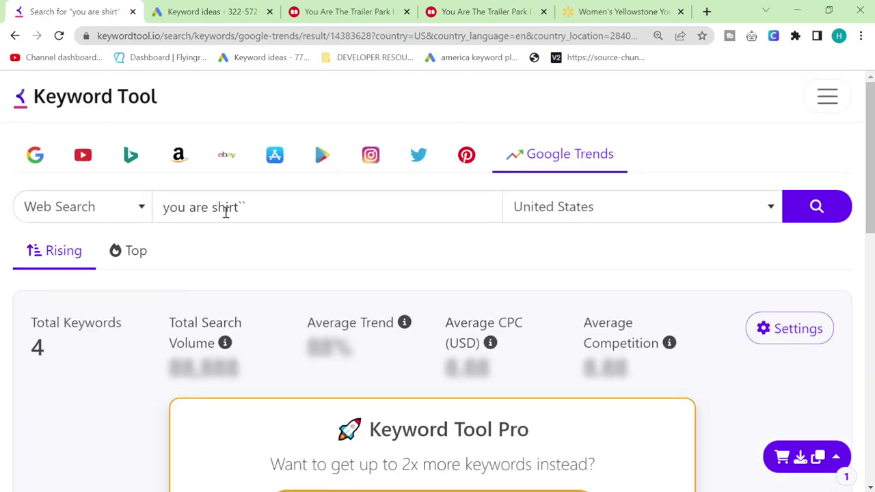
{"action": "triple_click", "coordinate": [225, 212]}
{"action": "type", "text": "we are shirt"}
{"action": "key", "text": "Return"}
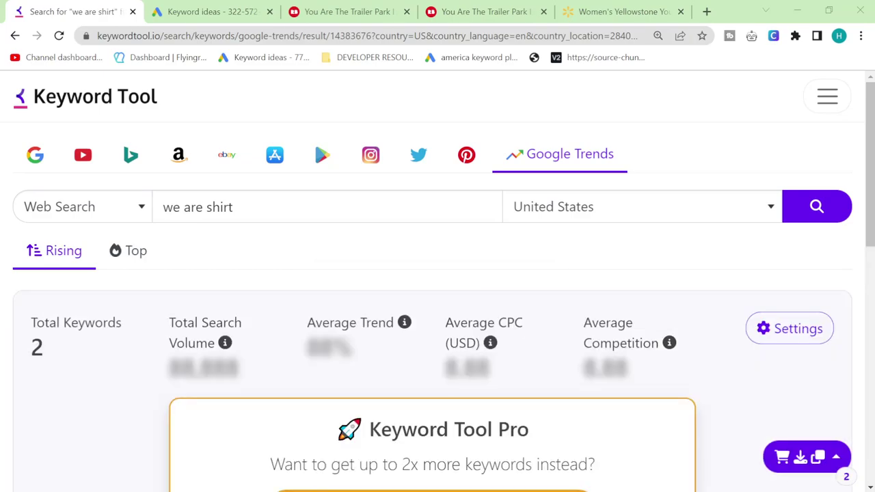
- Copy the rising keyword "we are those mfers shirt" from the Keyword Tool list
{"action": "left_click", "coordinate": [234, 207]}
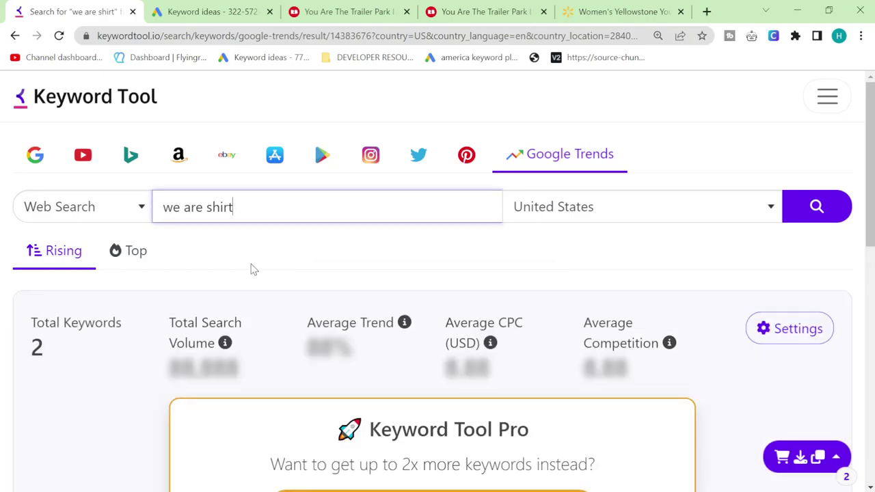
{"action": "scroll", "coordinate": [251, 269], "scroll_direction": "down", "scroll_amount": 4}
{"action": "scroll", "coordinate": [240, 266], "scroll_direction": "down", "scroll_amount": 1}
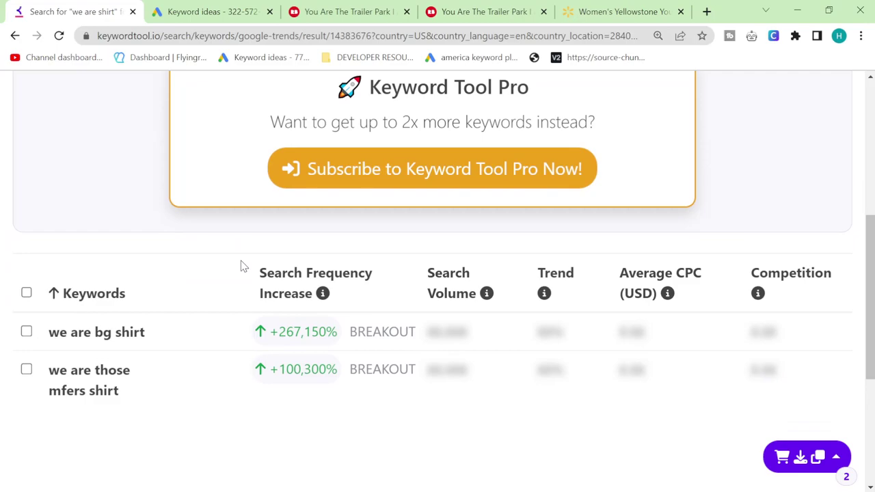
{"action": "triple_click", "coordinate": [86, 396]}
{"action": "key", "text": "ctrl+c"}
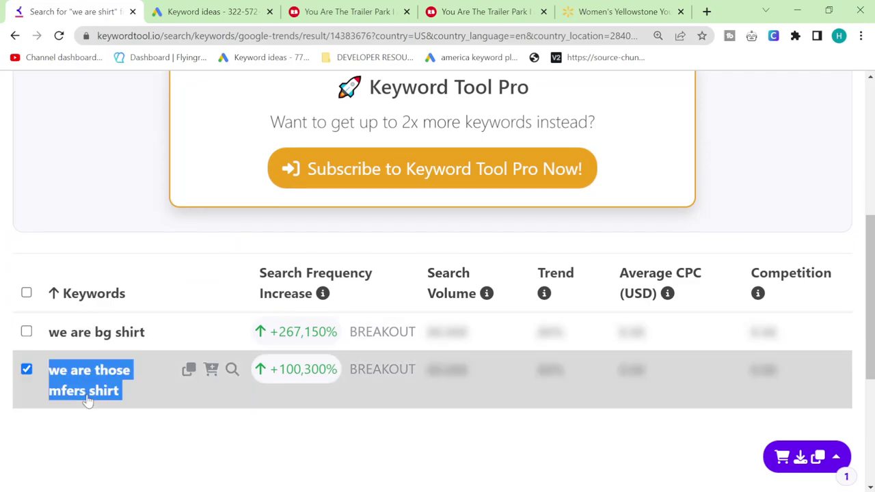
- Switch to Google Ads Keyword Planner, replace the keyword with "we are those mfers shirt" and get its results
{"action": "left_click", "coordinate": [212, 12]}
{"action": "left_click", "coordinate": [197, 137]}
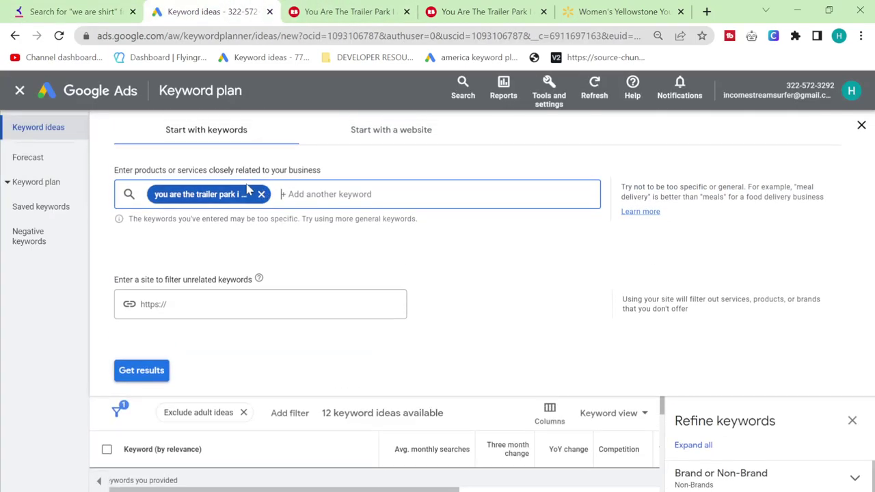
{"action": "left_click", "coordinate": [266, 194]}
{"action": "key", "text": "ctrl+v"}
{"action": "key", "text": "Return"}
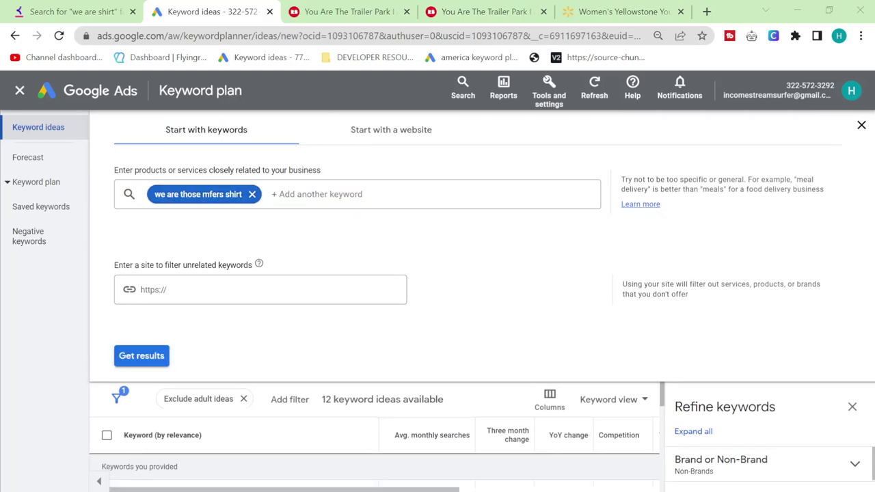
{"action": "key", "text": "Return"}
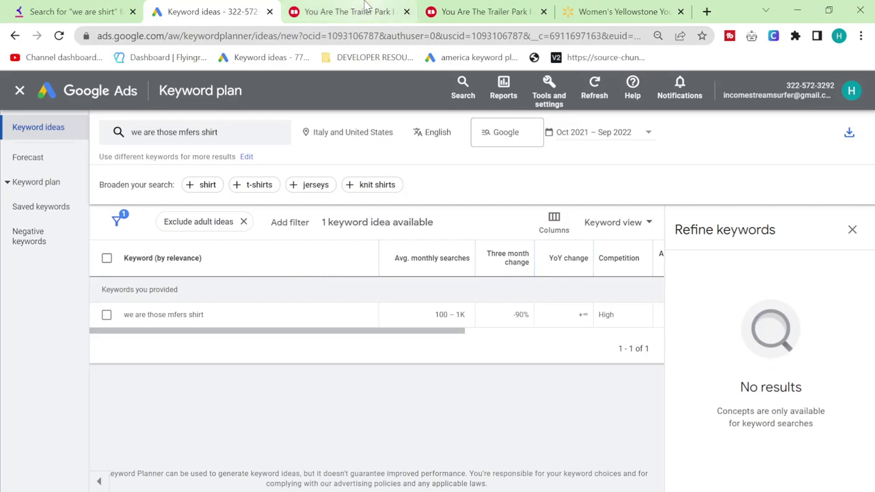
- Switch to Redbubble and search for "we are those mfers shirt"
{"action": "left_click", "coordinate": [345, 12]}
{"action": "left_click", "coordinate": [214, 7]}
{"action": "left_click", "coordinate": [345, 11]}
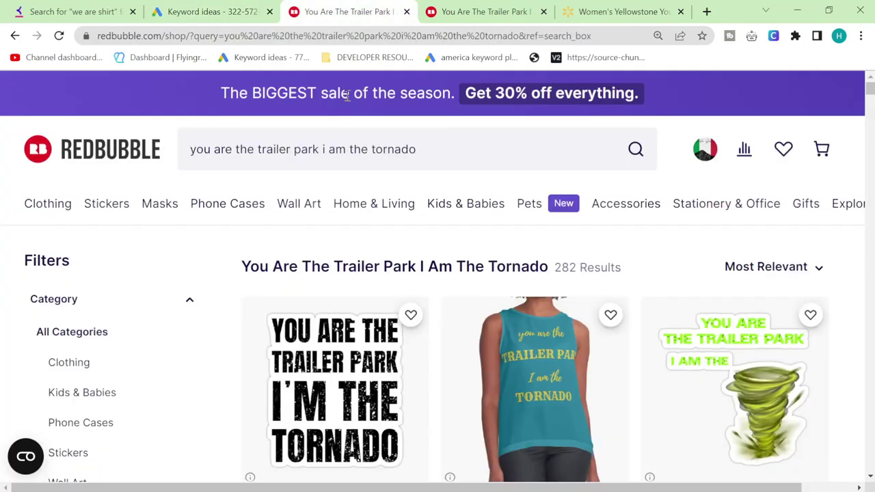
{"action": "left_click", "coordinate": [320, 145]}
{"action": "key", "text": "ctrl+a"}
{"action": "key", "text": "ctrl+v"}
{"action": "key", "text": "Return"}
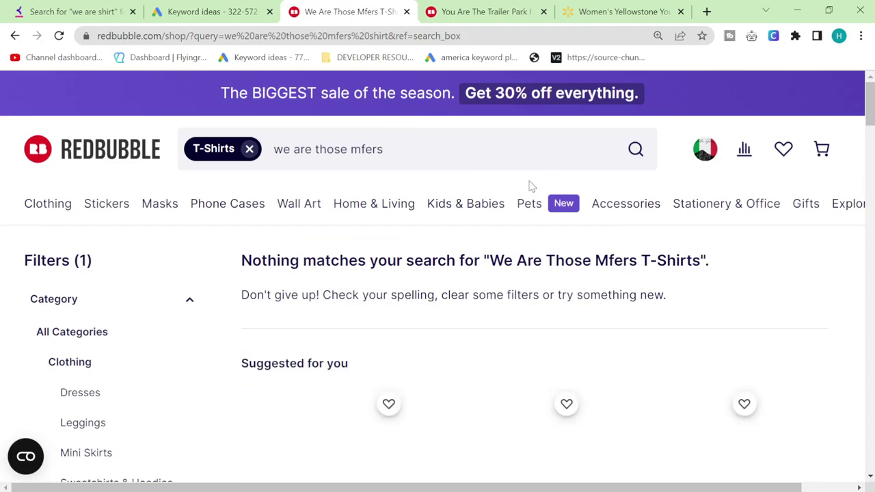
- Remove the T-Shirts filter and rerun the Redbubble search for "we are those mfers"
{"action": "scroll", "coordinate": [426, 182], "scroll_direction": "down", "scroll_amount": 1}
{"action": "scroll", "coordinate": [419, 186], "scroll_direction": "up", "scroll_amount": 1}
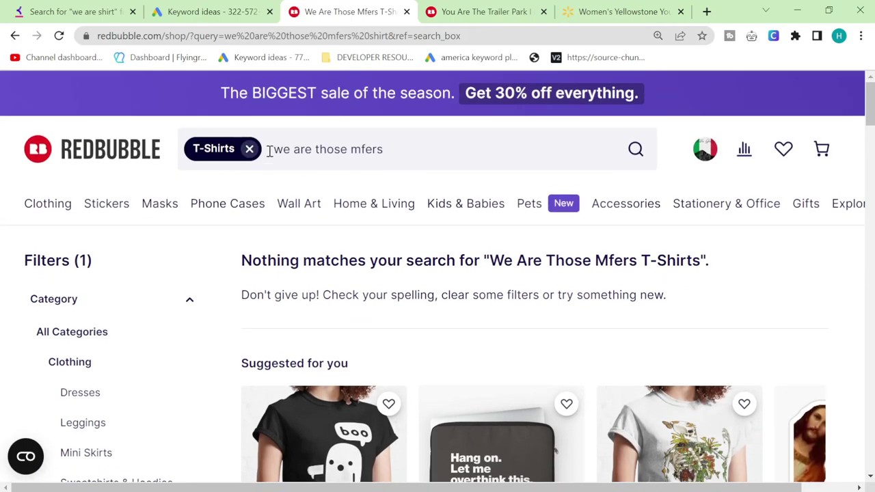
{"action": "left_click", "coordinate": [249, 149]}
{"action": "left_click", "coordinate": [250, 149]}
{"action": "key", "text": "Return"}
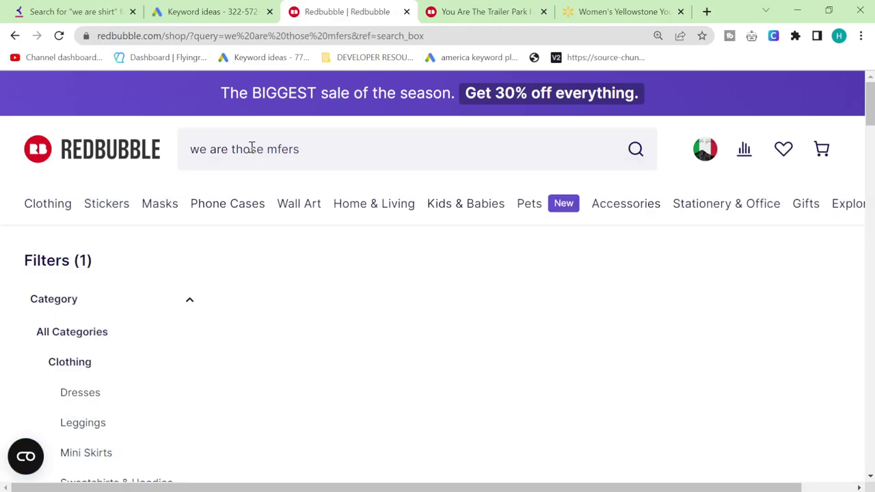
{"action": "left_click_drag", "start_coordinate": [675, 267], "coordinate": [422, 261]}
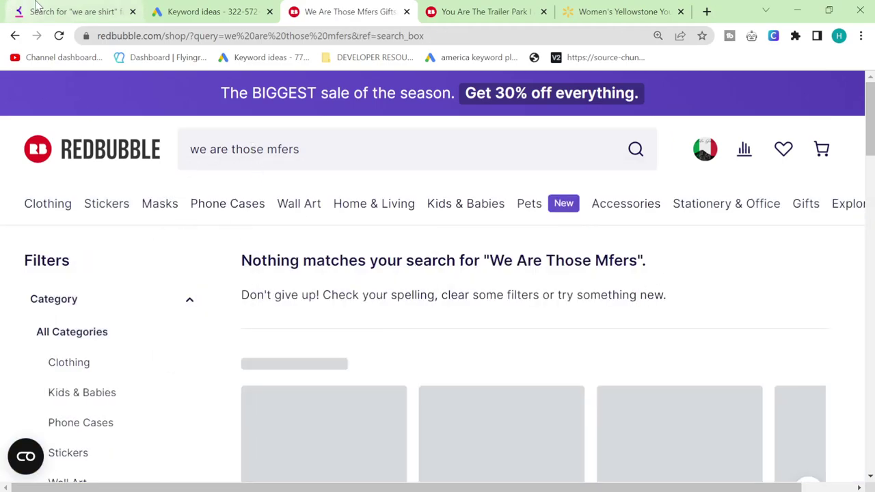
- Copy "we are bg shirt" from the Keyword Tool list and search Redbubble for it
{"action": "left_click", "coordinate": [72, 12]}
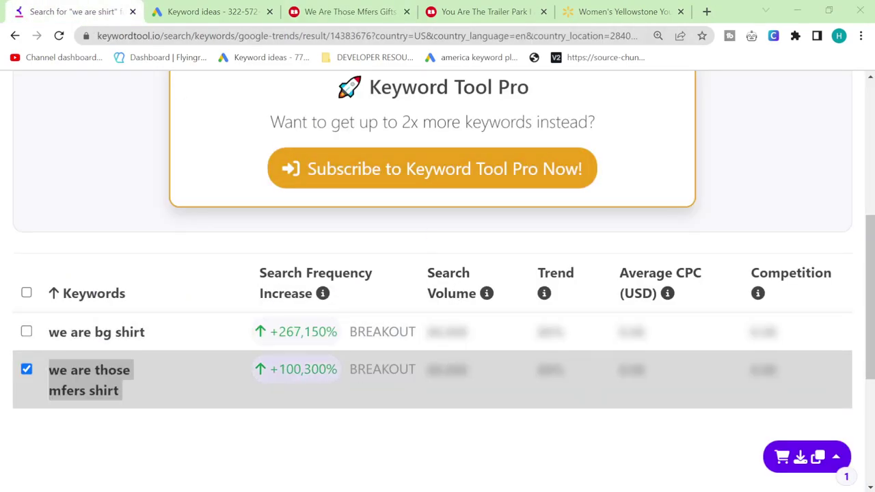
{"action": "left_click", "coordinate": [80, 338]}
{"action": "key", "text": "ctrl+c"}
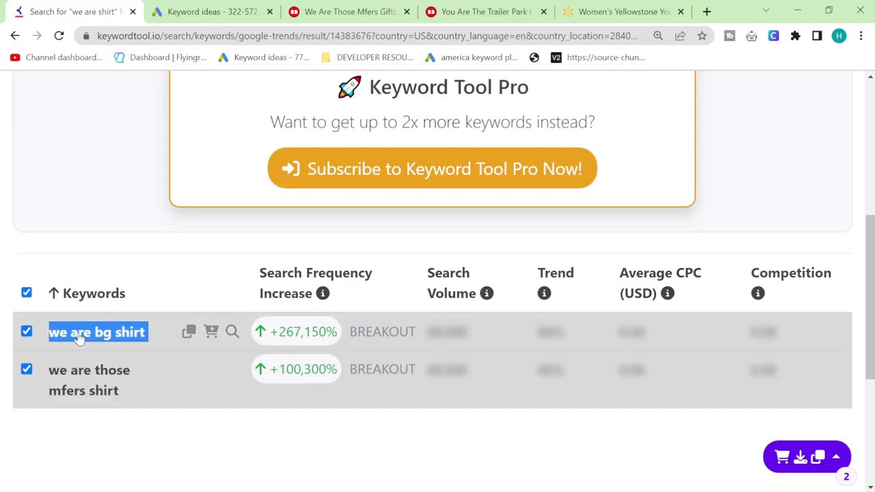
{"action": "left_click", "coordinate": [346, 11]}
{"action": "left_click", "coordinate": [262, 159]}
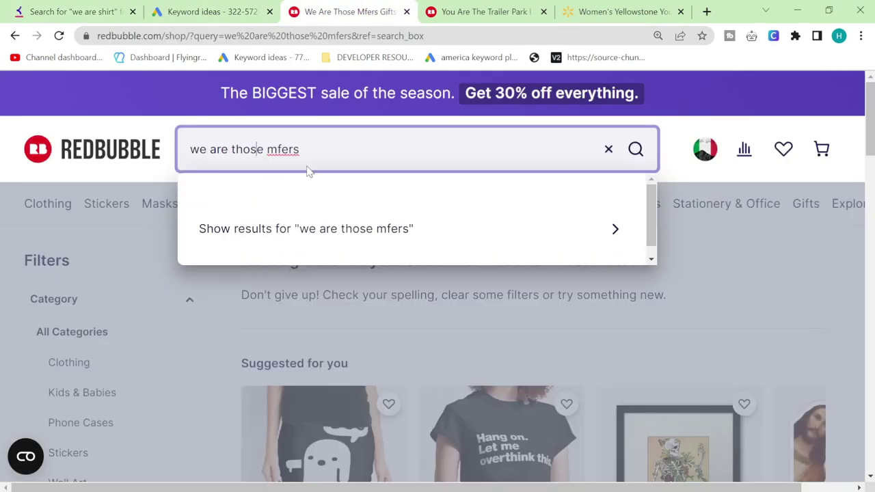
{"action": "key", "text": "ctrl+a"}
{"action": "key", "text": "ctrl+v"}
{"action": "key", "text": "Return"}
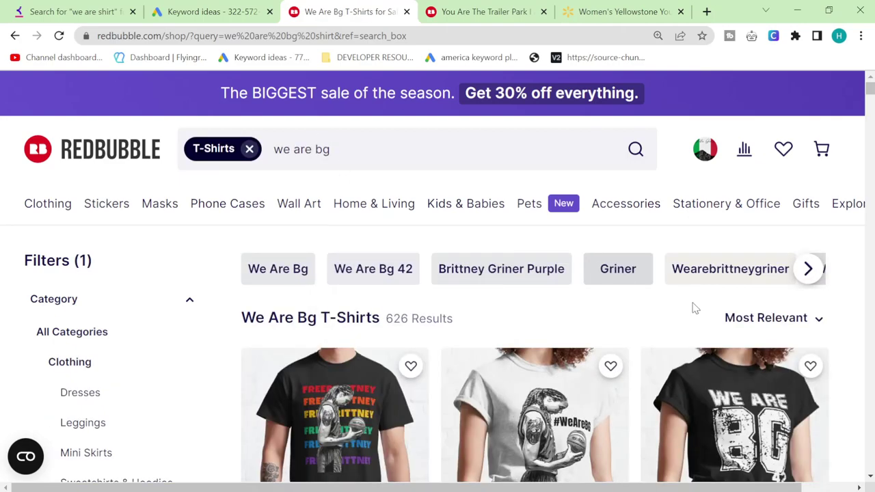
{"action": "scroll", "coordinate": [691, 307], "scroll_direction": "down", "scroll_amount": 2}
{"action": "scroll", "coordinate": [691, 307], "scroll_direction": "up", "scroll_amount": 2}
{"action": "left_click", "coordinate": [72, 12]}
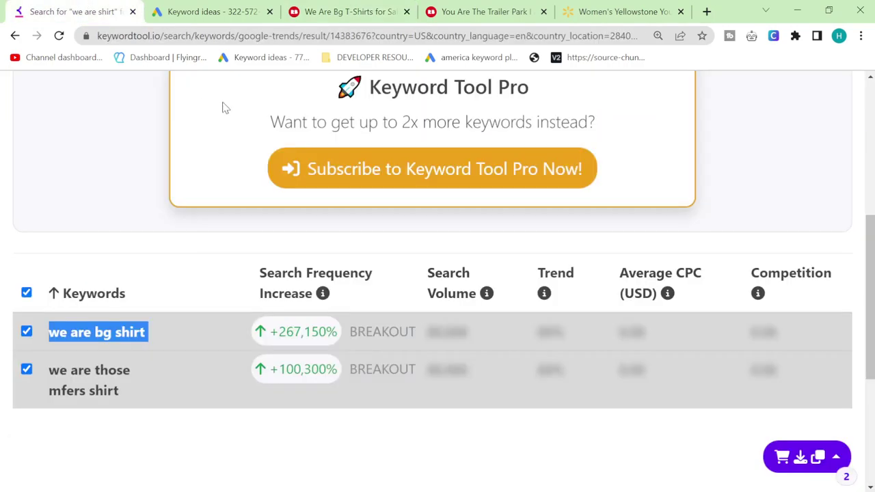
{"action": "key", "text": "alt+Tab"}
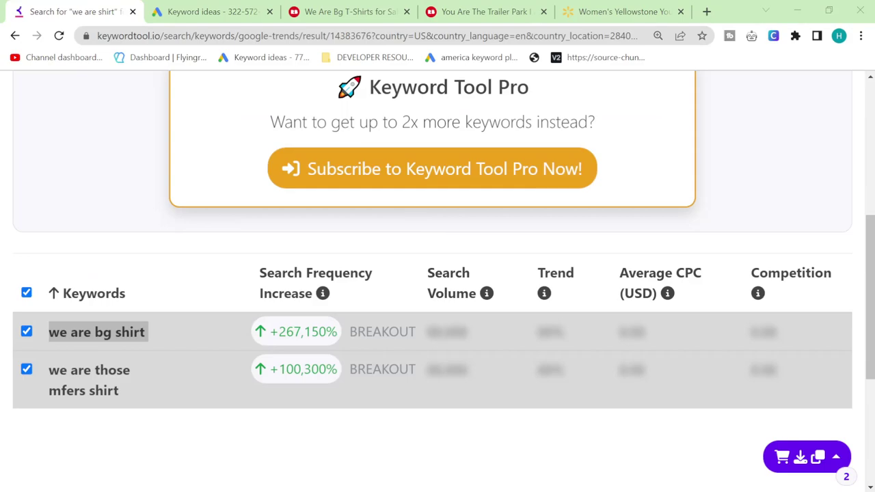
{"action": "key", "text": "alt+Tab"}
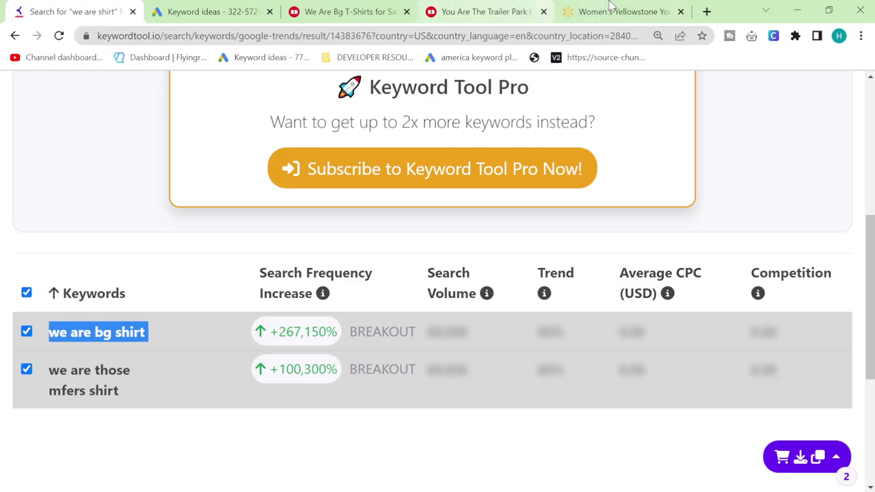
- Search Google for "keywordtool io" in a new tab and open the Keyword Tool home page
{"action": "left_click", "coordinate": [707, 12]}
{"action": "type", "text": "keyword"}
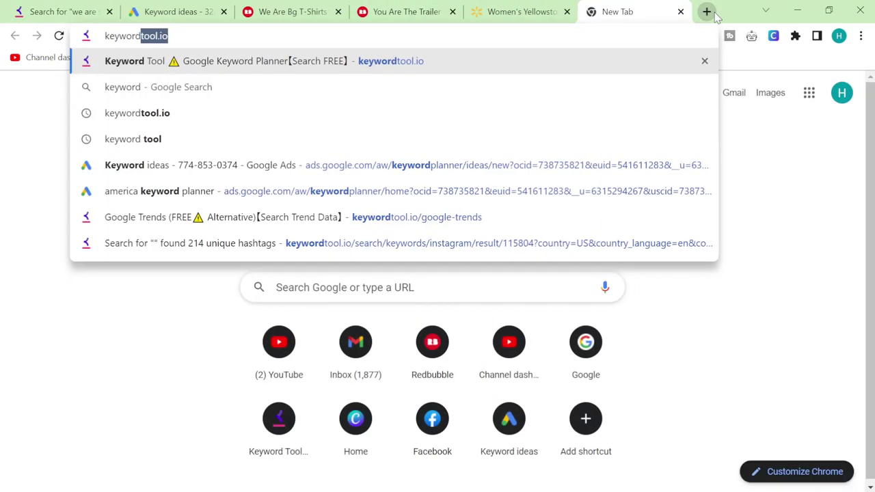
{"action": "type", "text": "tool "}
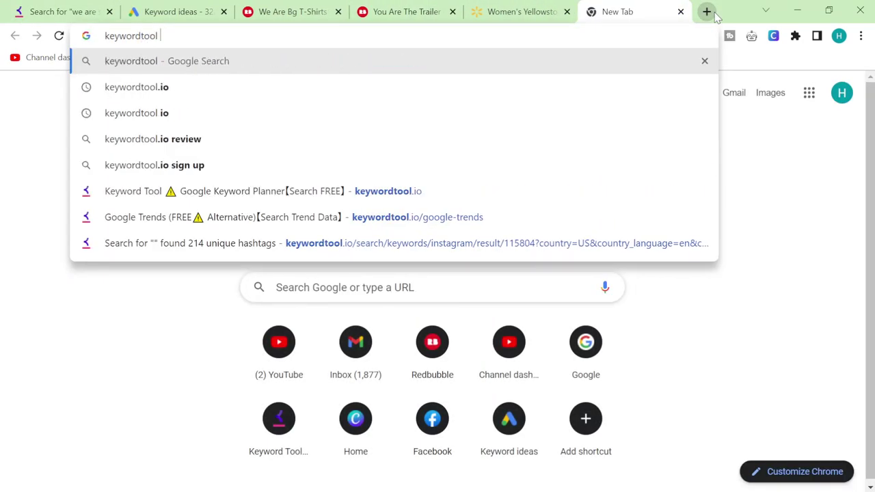
{"action": "type", "text": "io"}
{"action": "key", "text": "Return"}
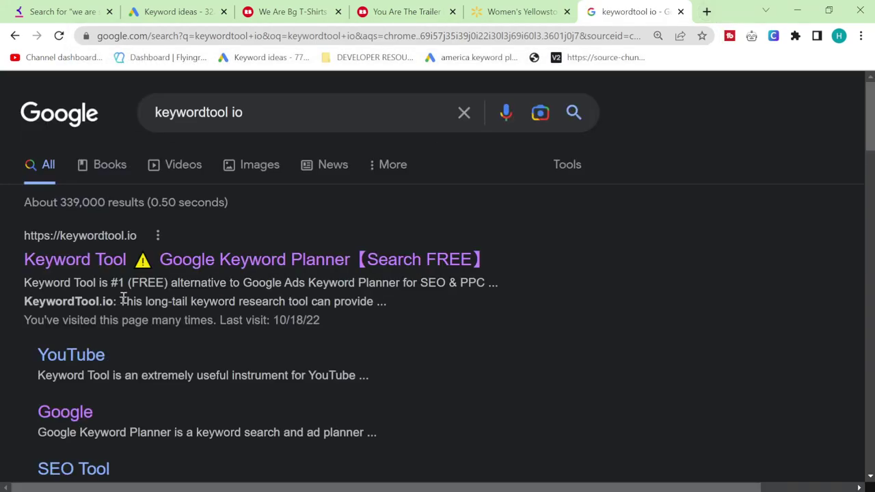
{"action": "left_click", "coordinate": [115, 267]}
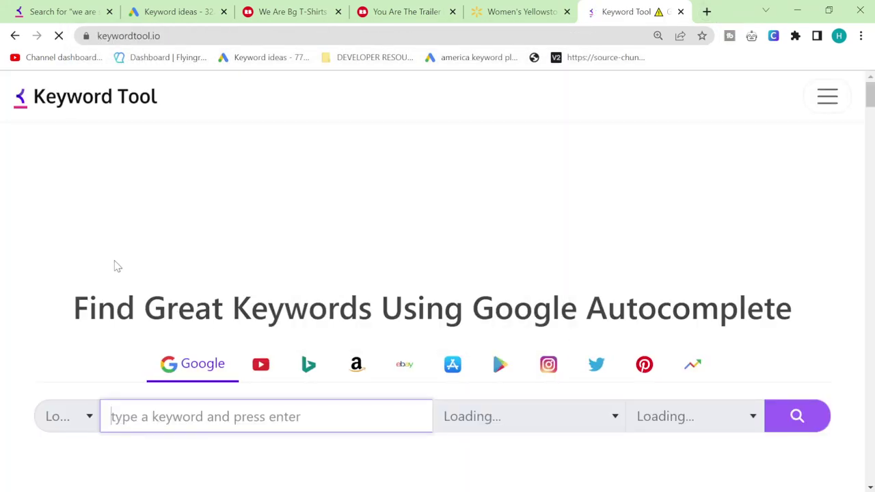